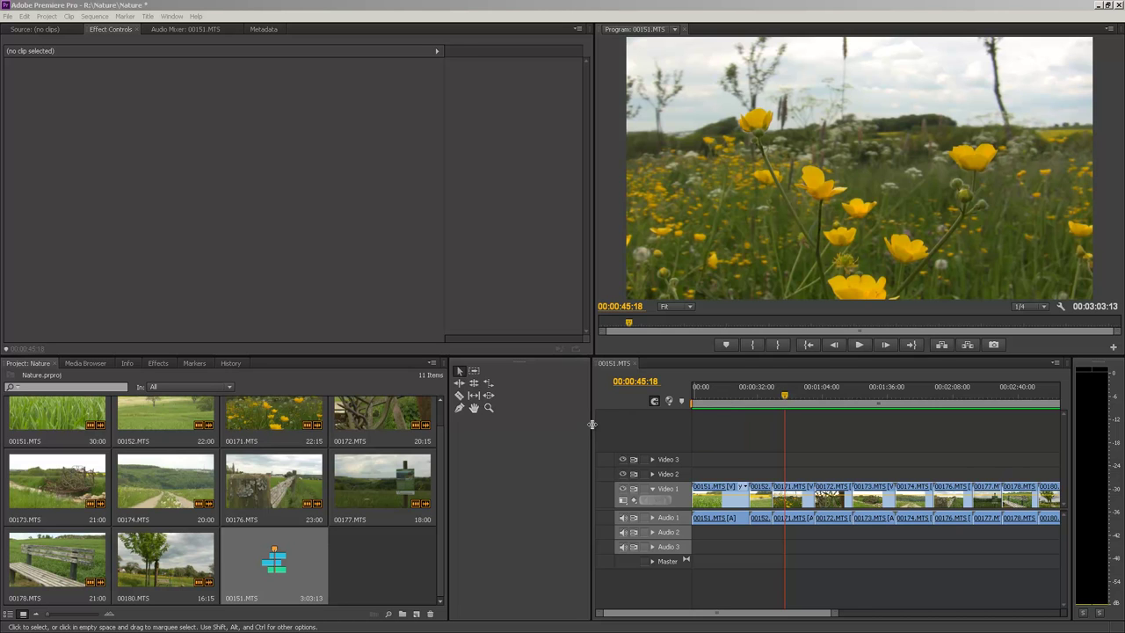
Widen the Timeline panel and scrub through the nature sequence to preview its clips
{"action": "left_click_drag", "start_coordinate": [594, 429], "coordinate": [479, 440]}
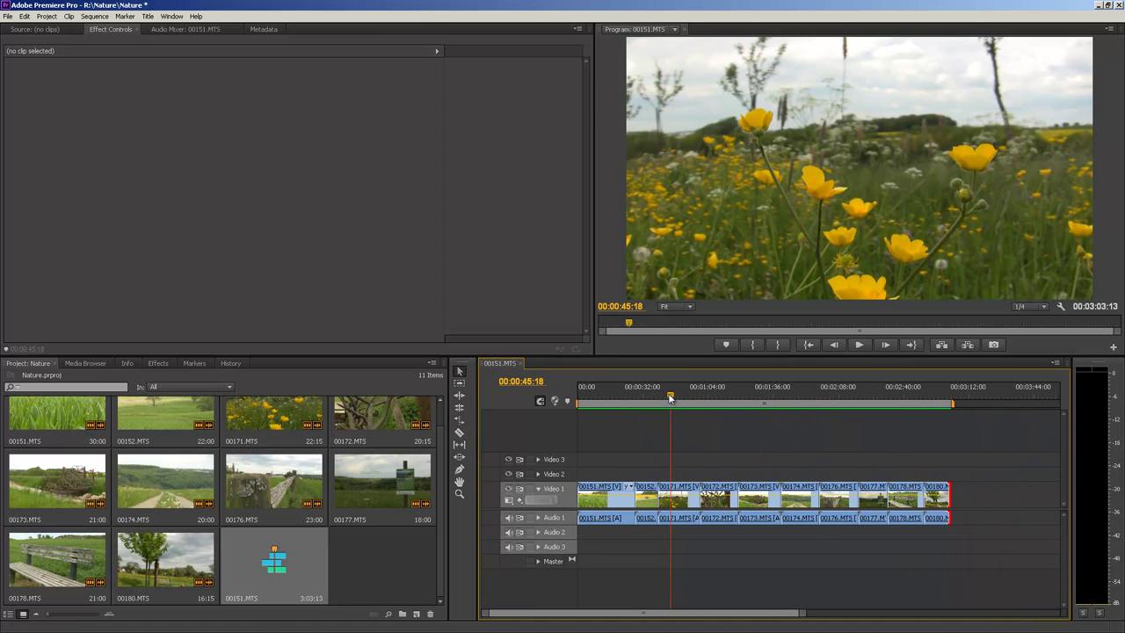
{"action": "left_click_drag", "start_coordinate": [668, 393], "coordinate": [897, 426]}
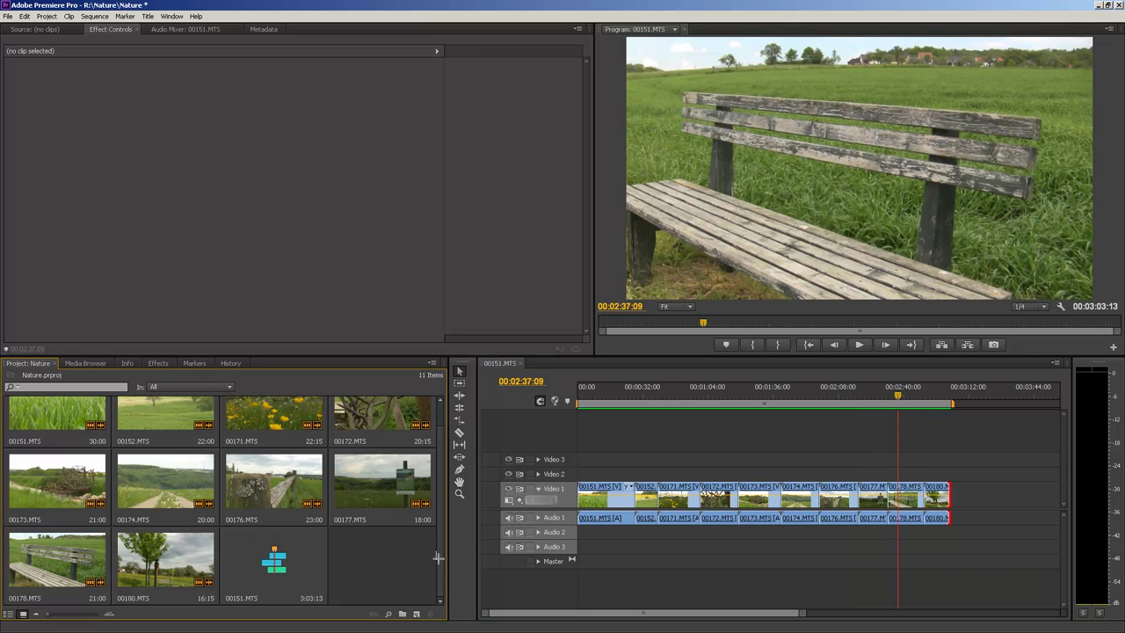
Duplicate the 00151.MTS sequence, open the copy in the timeline, and rename it 'color'
{"action": "right_click", "coordinate": [303, 567]}
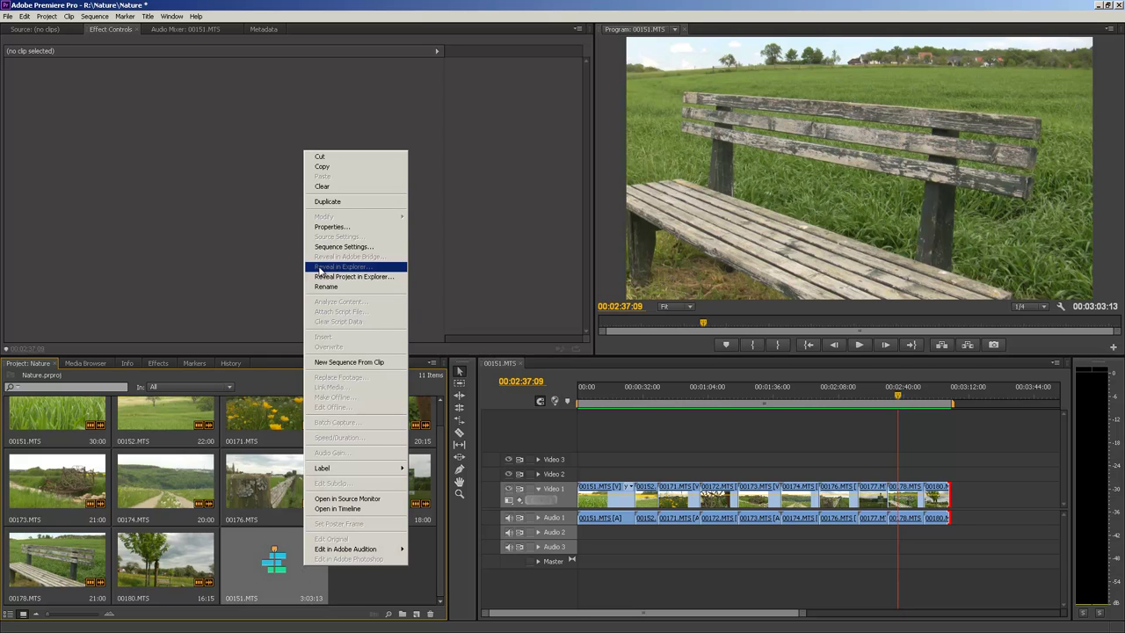
{"action": "left_click", "coordinate": [329, 202]}
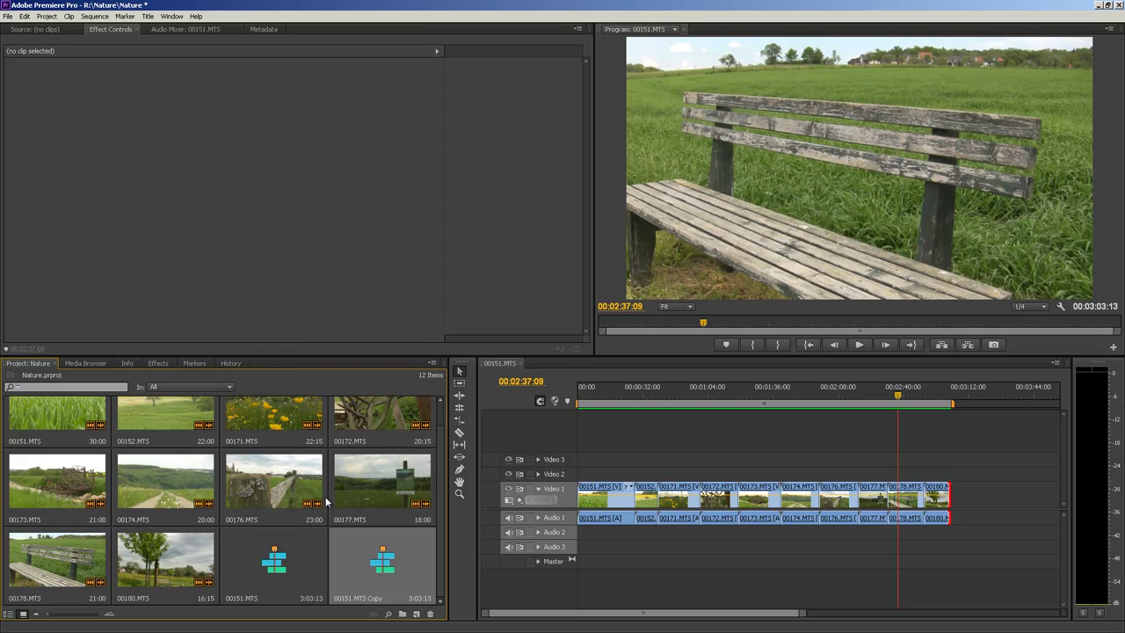
{"action": "left_click", "coordinate": [355, 601]}
{"action": "double_click", "coordinate": [356, 605]}
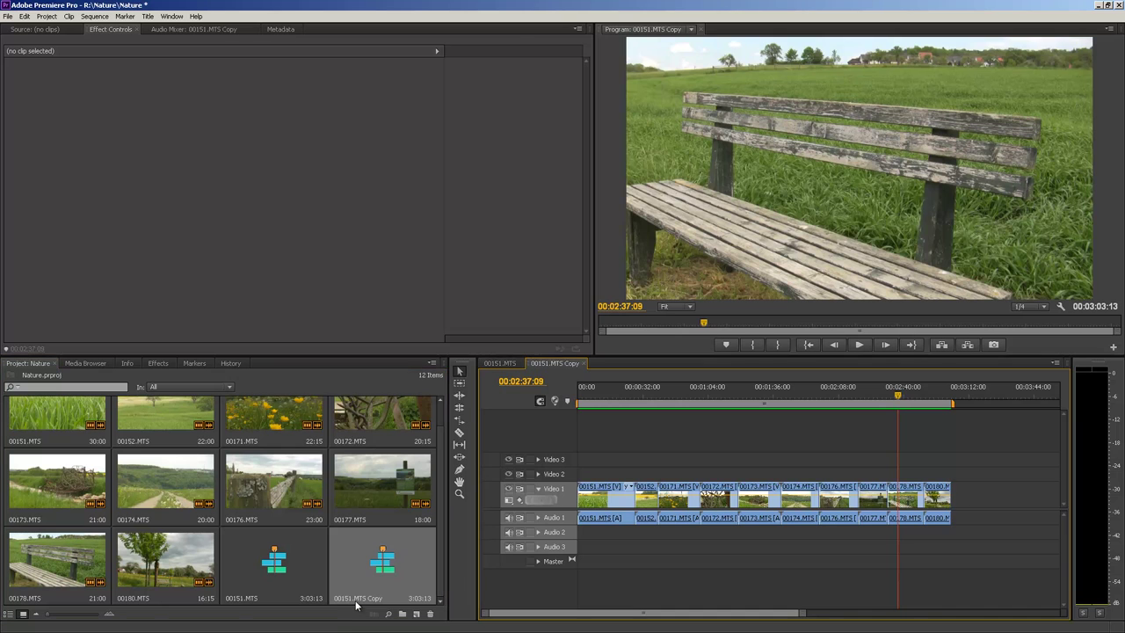
{"action": "double_click", "coordinate": [356, 603]}
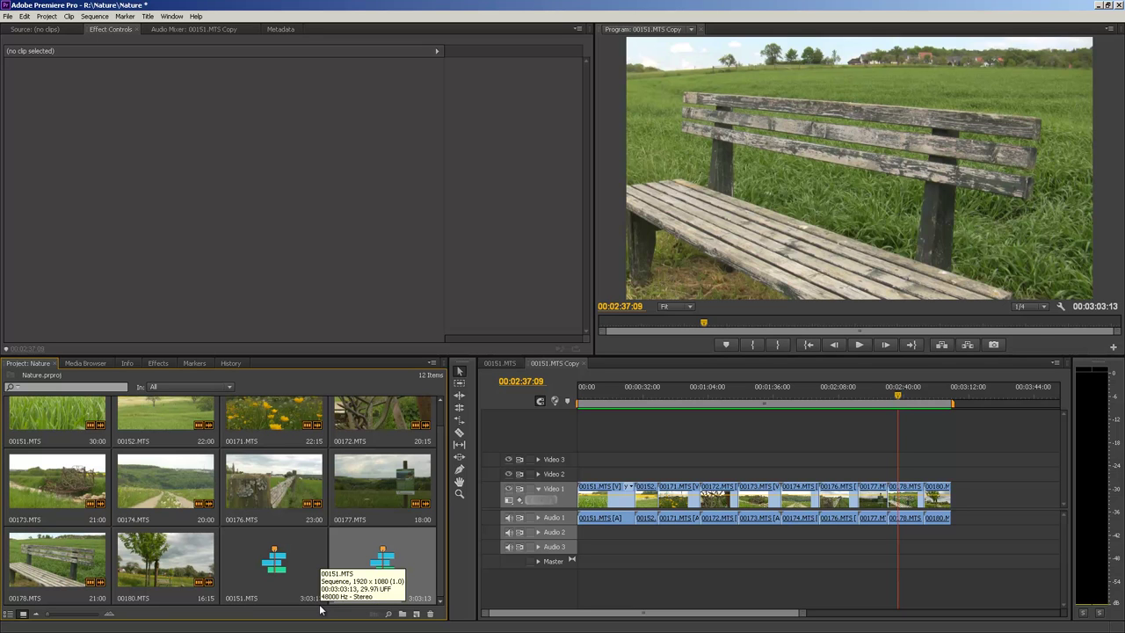
{"action": "type", "text": "color"}
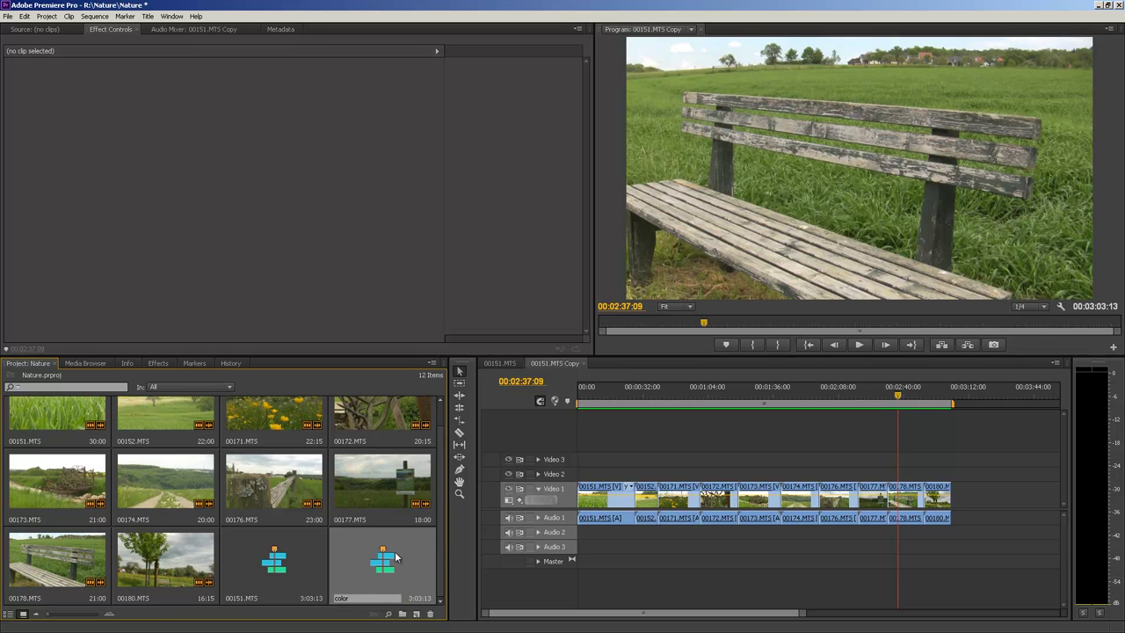
{"action": "key", "text": "Return"}
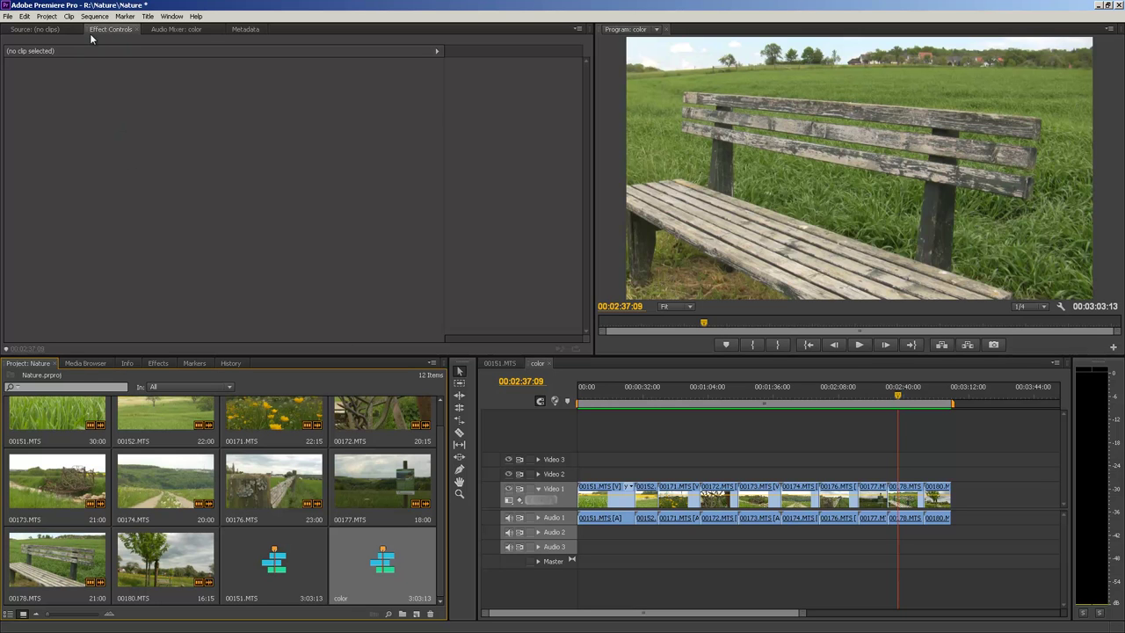
Search the Effects panel for 'curv' and select RGB Curves under Color Correction
{"action": "left_click", "coordinate": [159, 363]}
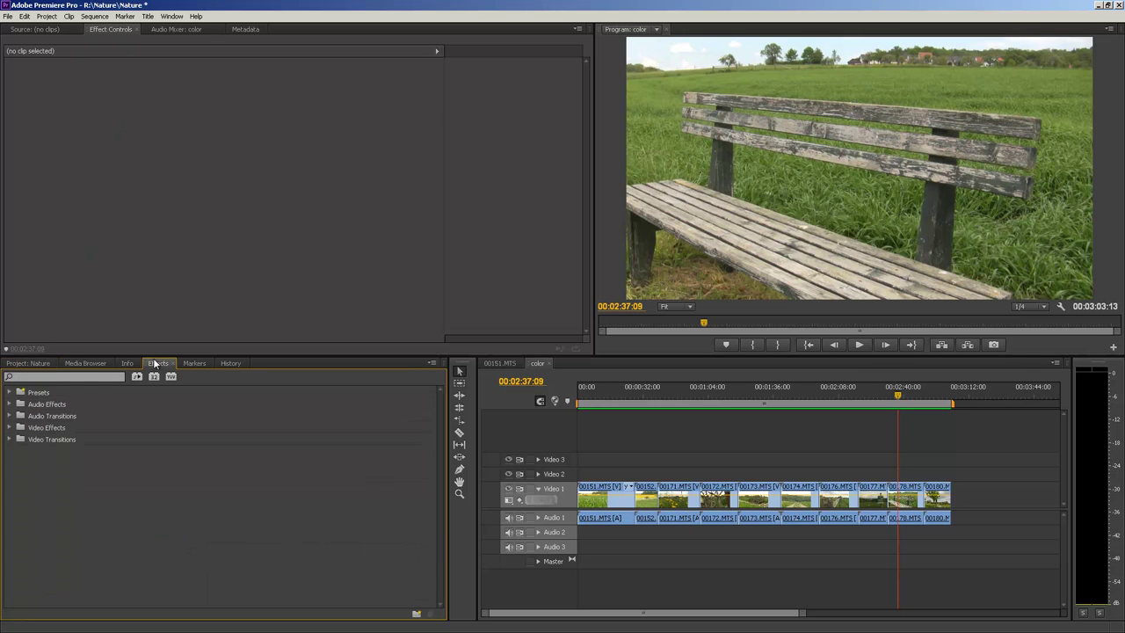
{"action": "left_click", "coordinate": [76, 377]}
{"action": "type", "text": "color"}
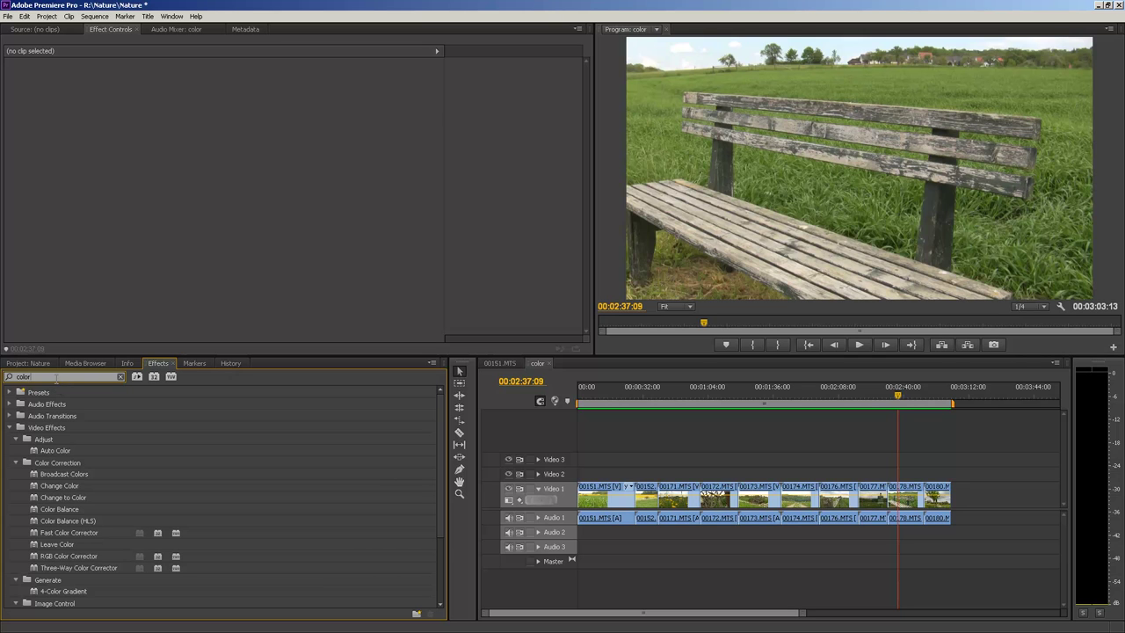
{"action": "left_click_drag", "start_coordinate": [55, 378], "coordinate": [6, 380]}
{"action": "type", "text": "curv"}
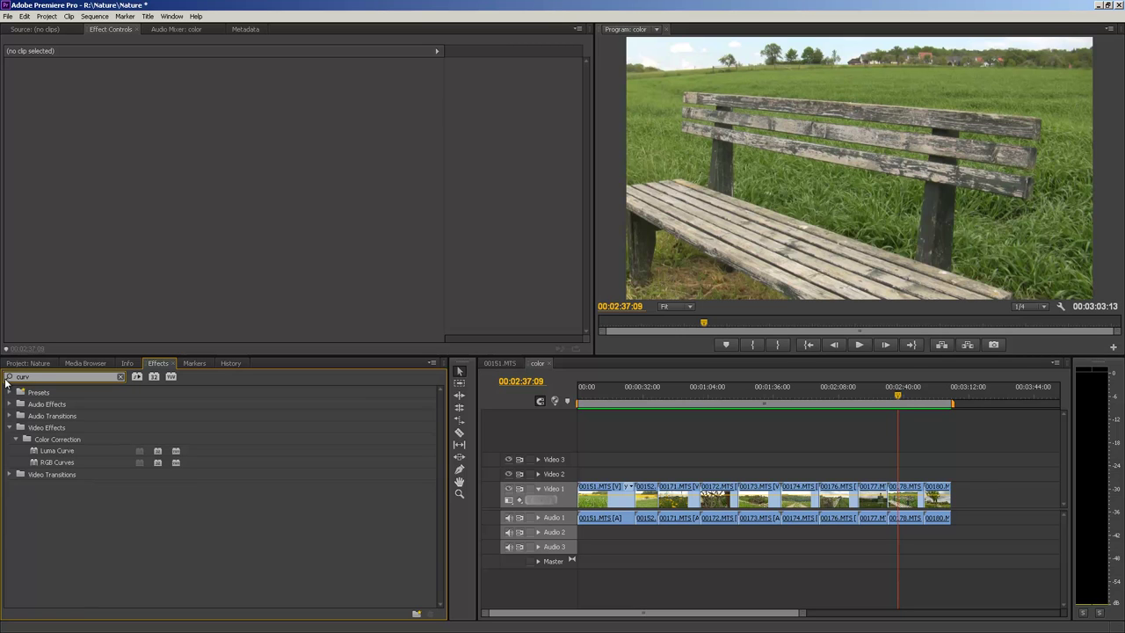
{"action": "left_click", "coordinate": [39, 460]}
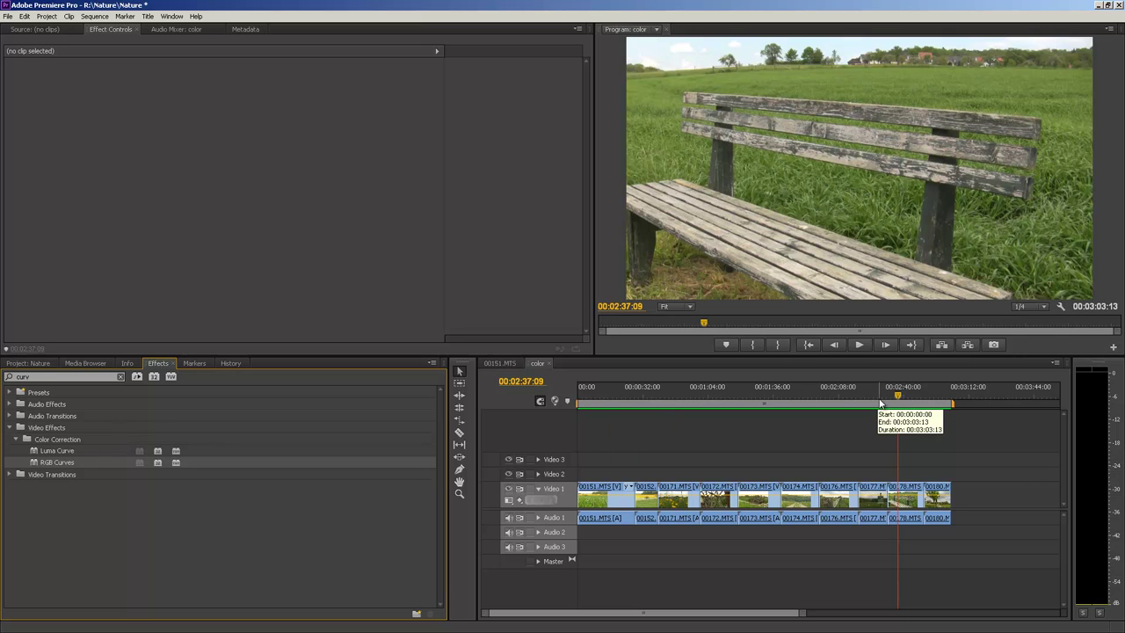
Jump to the sequence start and apply RGB Curves to the first clip, 00151
{"action": "left_click_drag", "start_coordinate": [898, 396], "coordinate": [852, 409]}
{"action": "key", "text": "Home"}
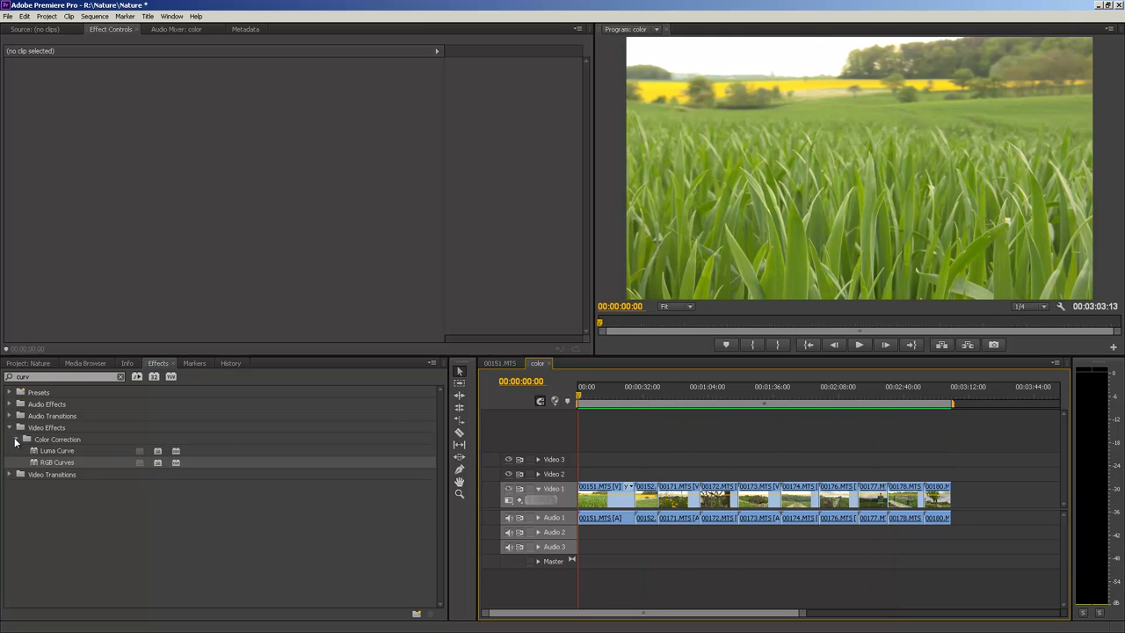
{"action": "left_click_drag", "start_coordinate": [40, 464], "coordinate": [593, 497]}
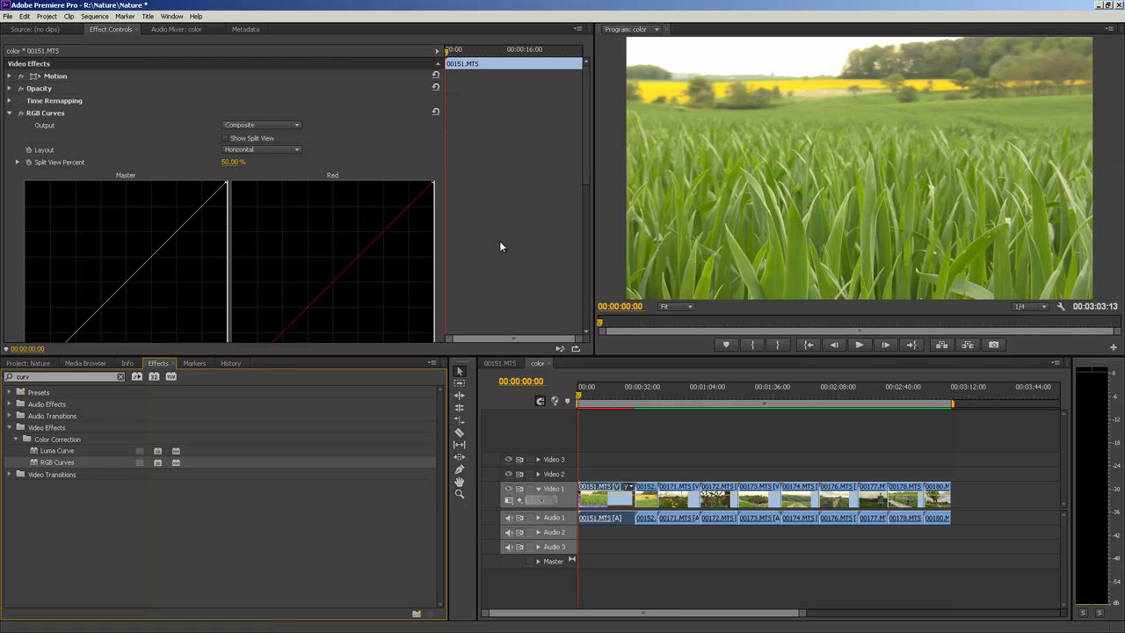
Resize the Effect Controls and Program Monitor dividers so the curve graphs are larger
{"action": "left_click_drag", "start_coordinate": [587, 163], "coordinate": [588, 320]}
{"action": "scroll", "coordinate": [577, 216], "scroll_direction": "up", "scroll_amount": 5}
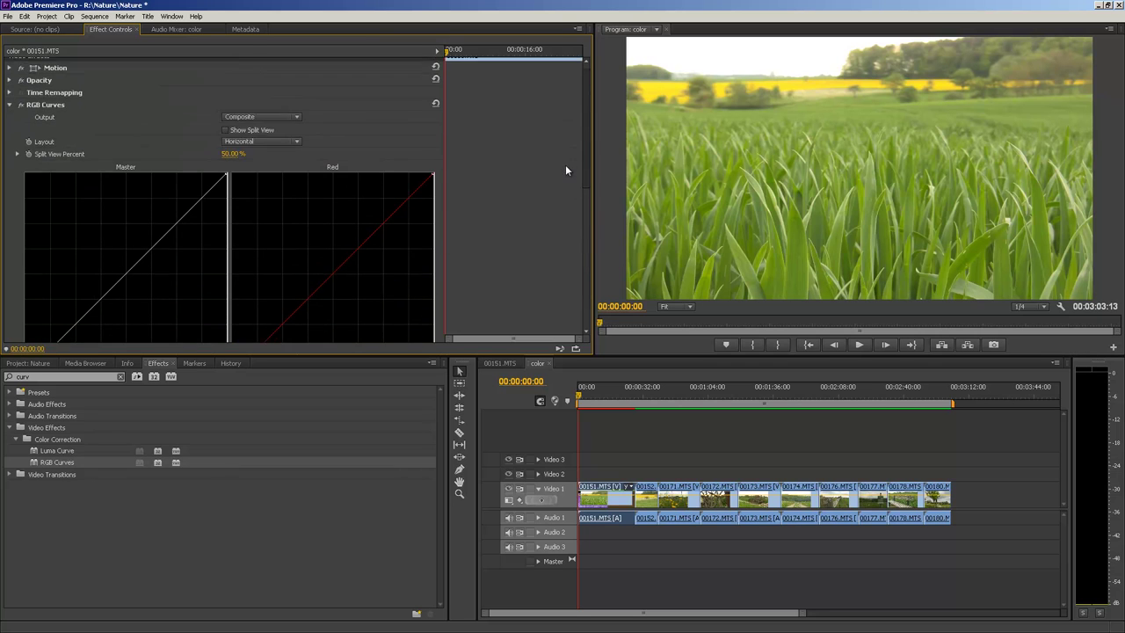
{"action": "scroll", "coordinate": [570, 186], "scroll_direction": "down", "scroll_amount": 1}
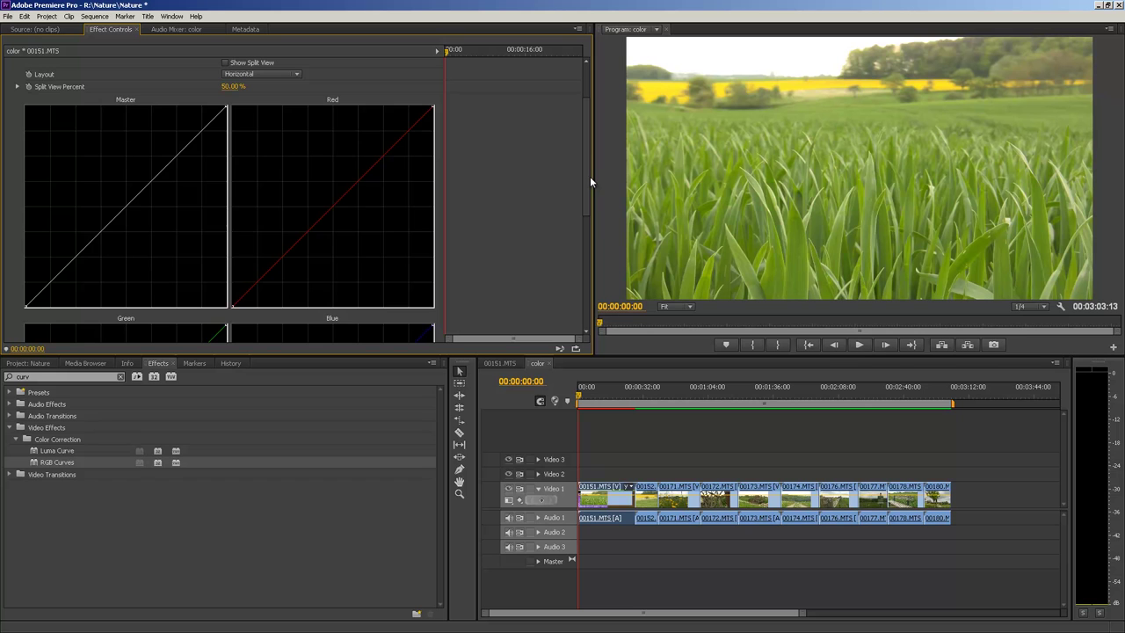
{"action": "left_click_drag", "start_coordinate": [587, 177], "coordinate": [563, 510]}
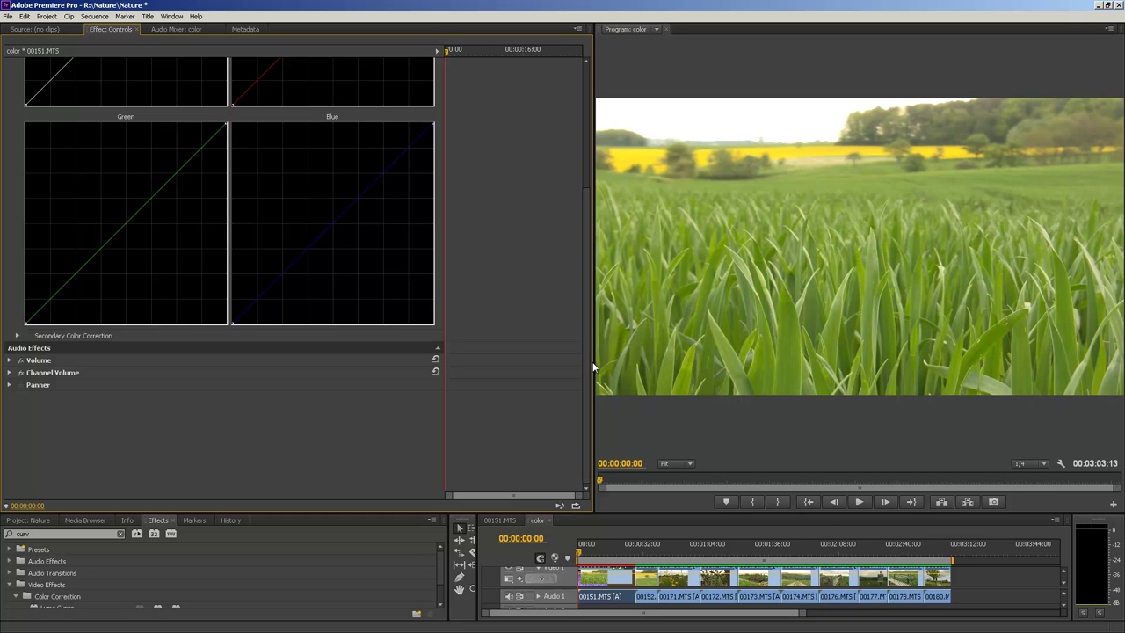
{"action": "left_click_drag", "start_coordinate": [593, 368], "coordinate": [567, 366]}
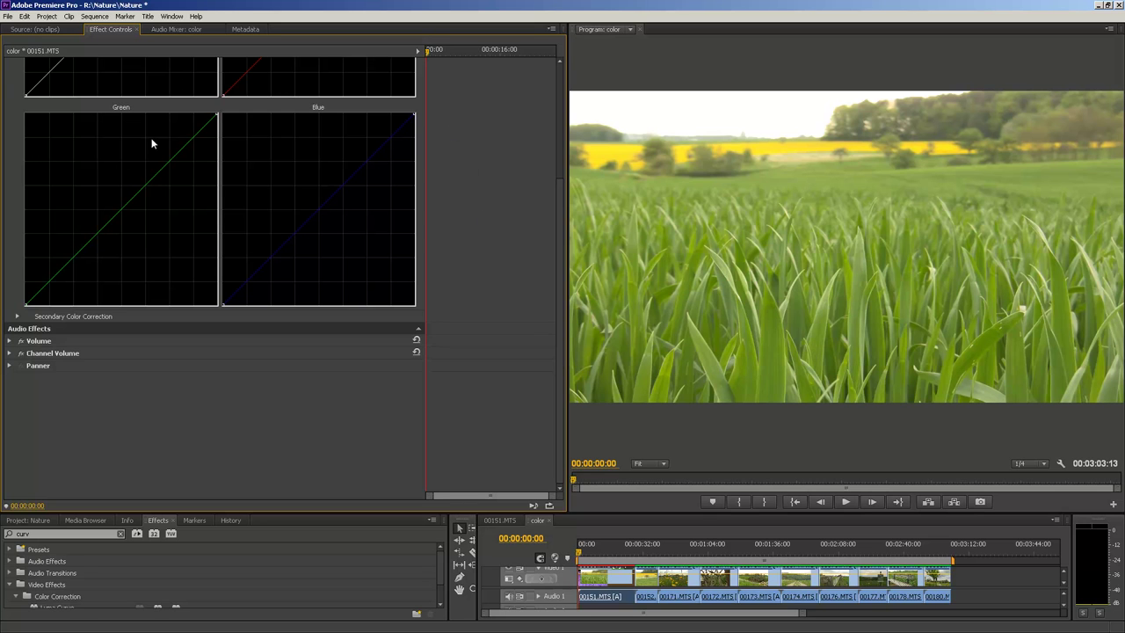
{"action": "left_click_drag", "start_coordinate": [422, 236], "coordinate": [528, 167]}
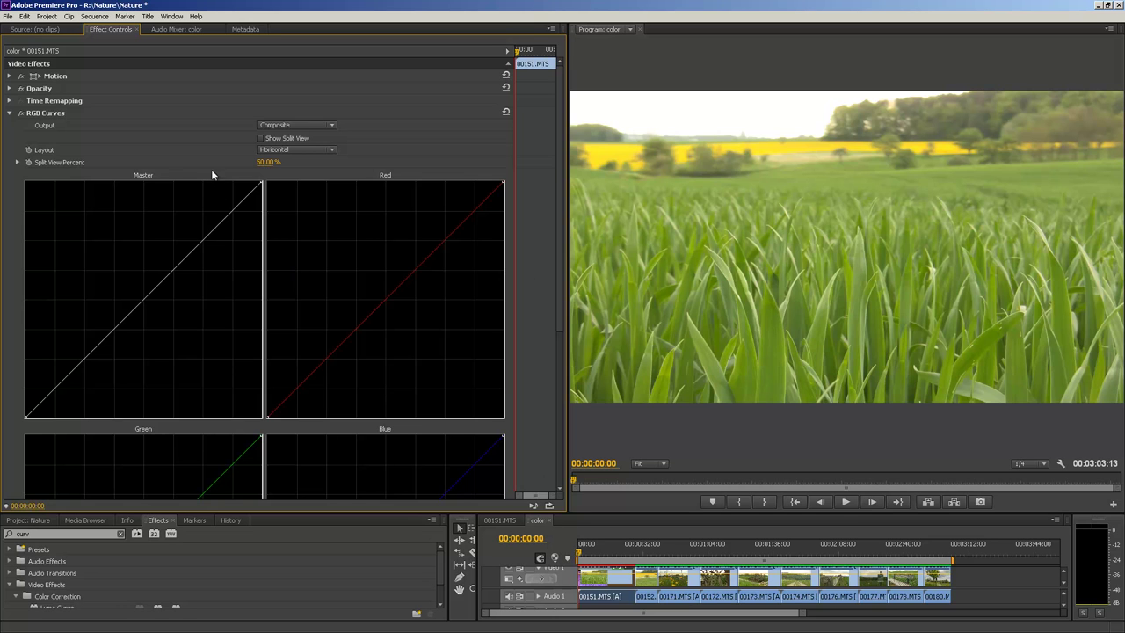
Preview the RGB Curves output as Luma, then set it back to Composite
{"action": "left_click", "coordinate": [313, 126]}
{"action": "left_click", "coordinate": [316, 132]}
{"action": "left_click", "coordinate": [296, 126]}
{"action": "left_click", "coordinate": [280, 146]}
{"action": "left_click", "coordinate": [286, 127]}
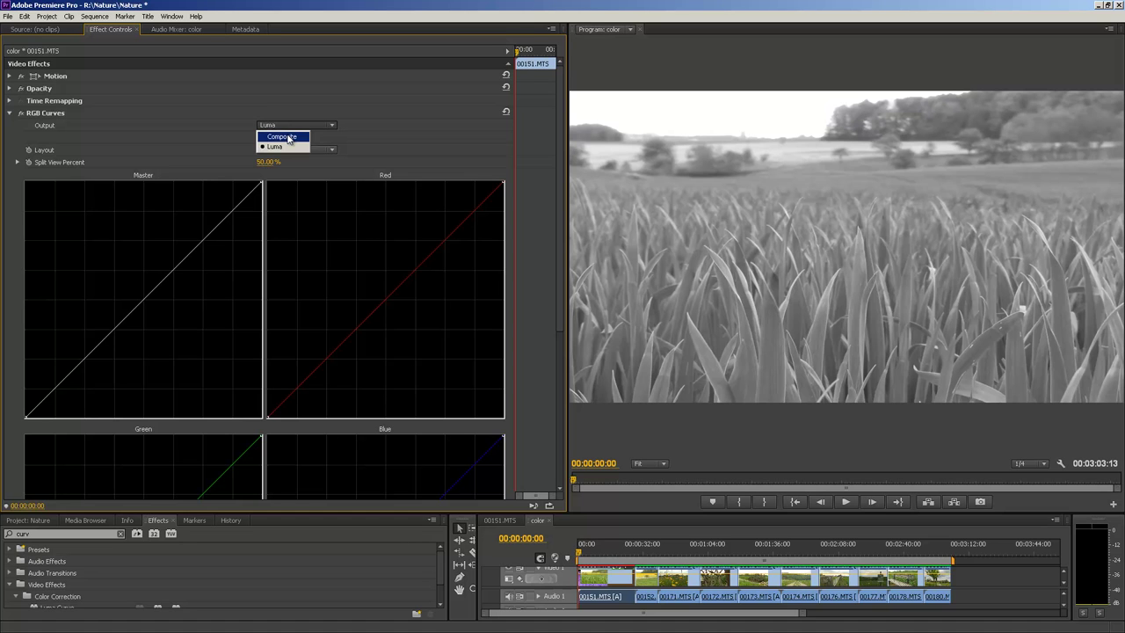
{"action": "left_click", "coordinate": [290, 138]}
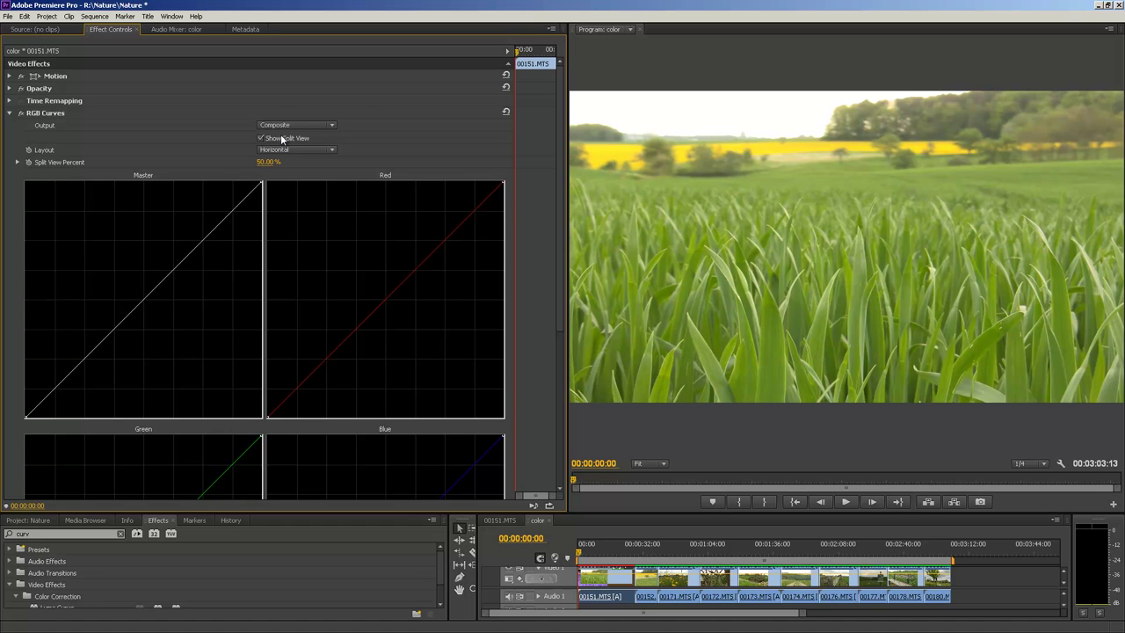
Enable Show Split View with a Vertical layout at 50%
{"action": "left_click", "coordinate": [279, 138]}
{"action": "left_click", "coordinate": [283, 151]}
{"action": "left_click", "coordinate": [277, 171]}
{"action": "left_click", "coordinate": [310, 148]}
{"action": "left_click", "coordinate": [304, 161]}
{"action": "left_click", "coordinate": [306, 150]}
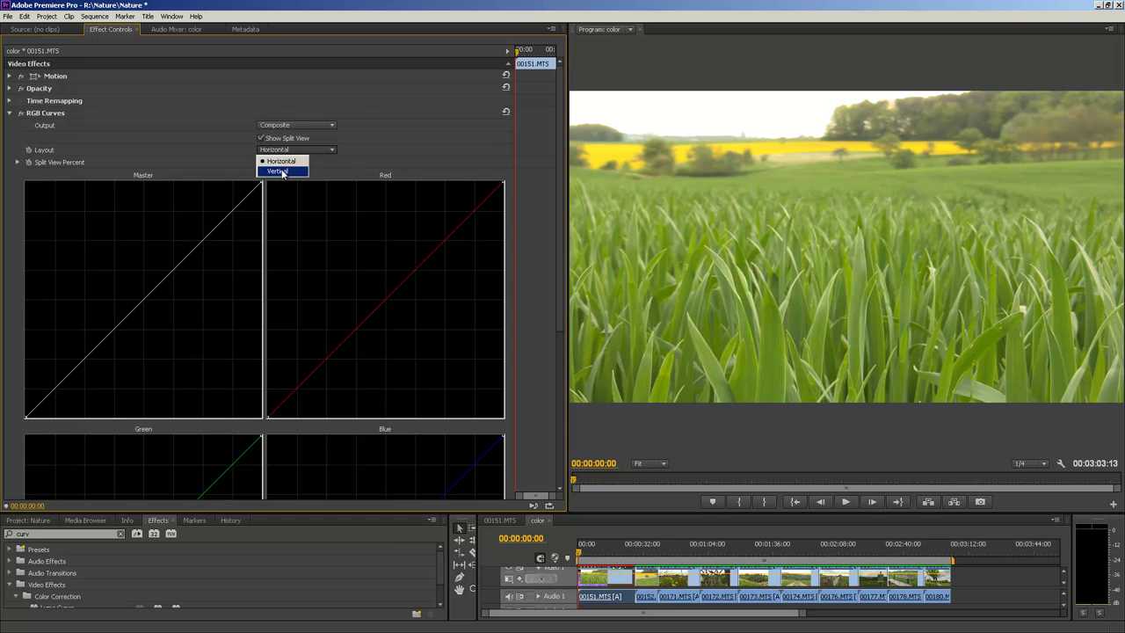
{"action": "left_click", "coordinate": [279, 172]}
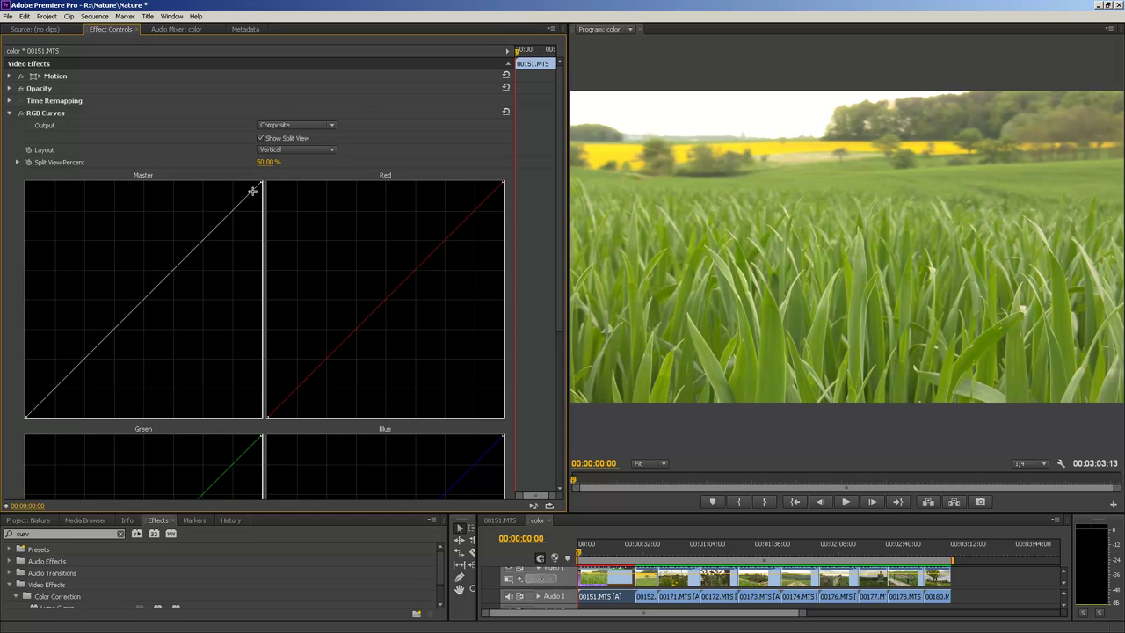
Test brightening with the Master curve, then return its endpoint to the corner
{"action": "mouse_move", "coordinate": [258, 181]}
{"action": "left_mouse_down"}
{"action": "mouse_move", "coordinate": [258, 232]}
{"action": "mouse_move", "coordinate": [276, 278]}
{"action": "mouse_move", "coordinate": [258, 384]}
{"action": "mouse_move", "coordinate": [271, 286]}
{"action": "mouse_move", "coordinate": [262, 182]}
{"action": "left_mouse_up"}
{"action": "left_click_drag", "start_coordinate": [260, 185], "coordinate": [251, 162]}
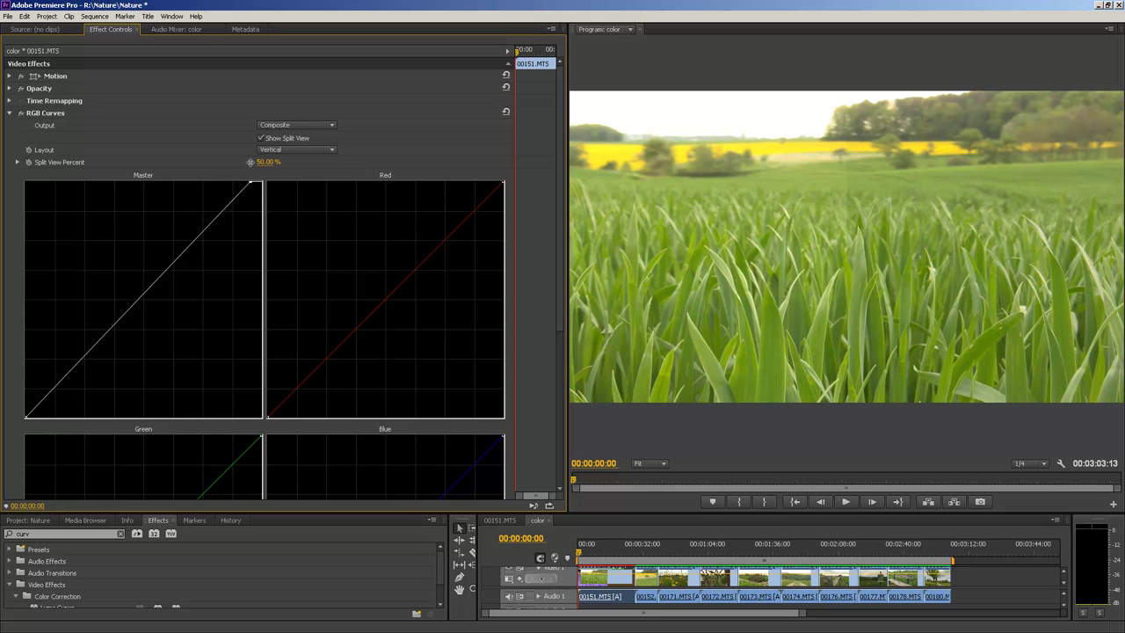
{"action": "left_click_drag", "start_coordinate": [250, 162], "coordinate": [261, 164]}
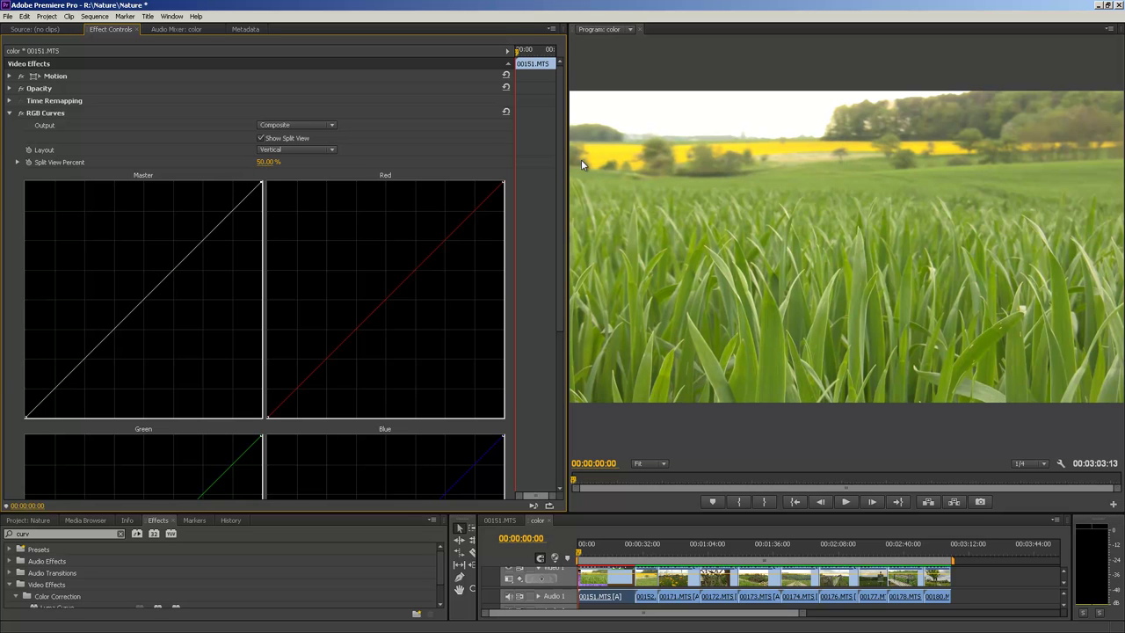
{"action": "scroll", "coordinate": [510, 361], "scroll_direction": "down", "scroll_amount": 5}
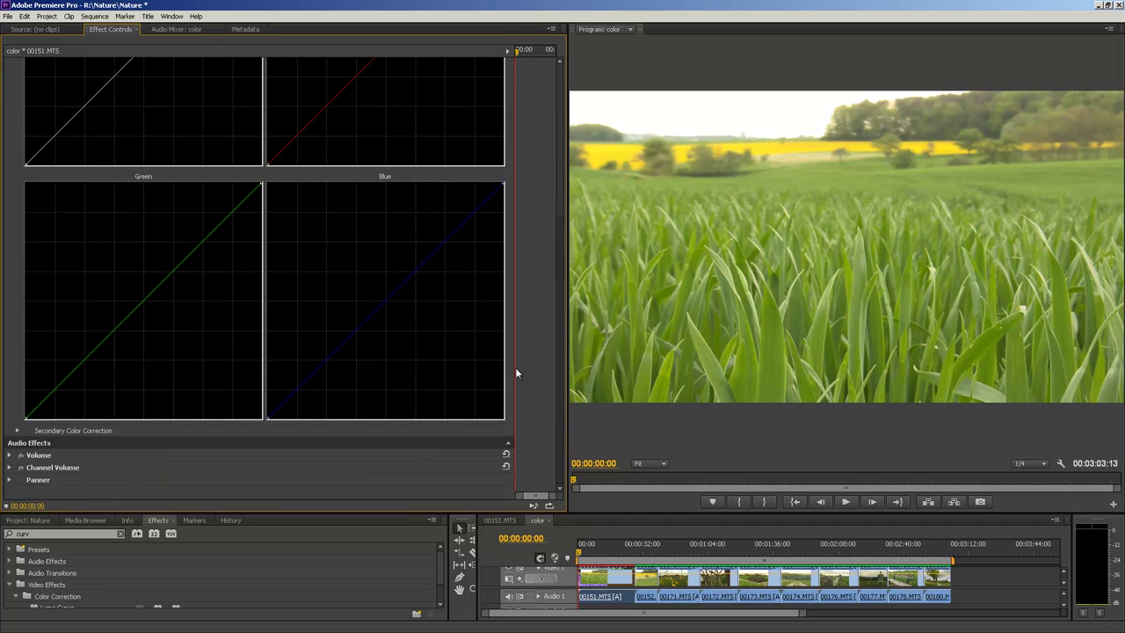
{"action": "left_click", "coordinate": [17, 431]}
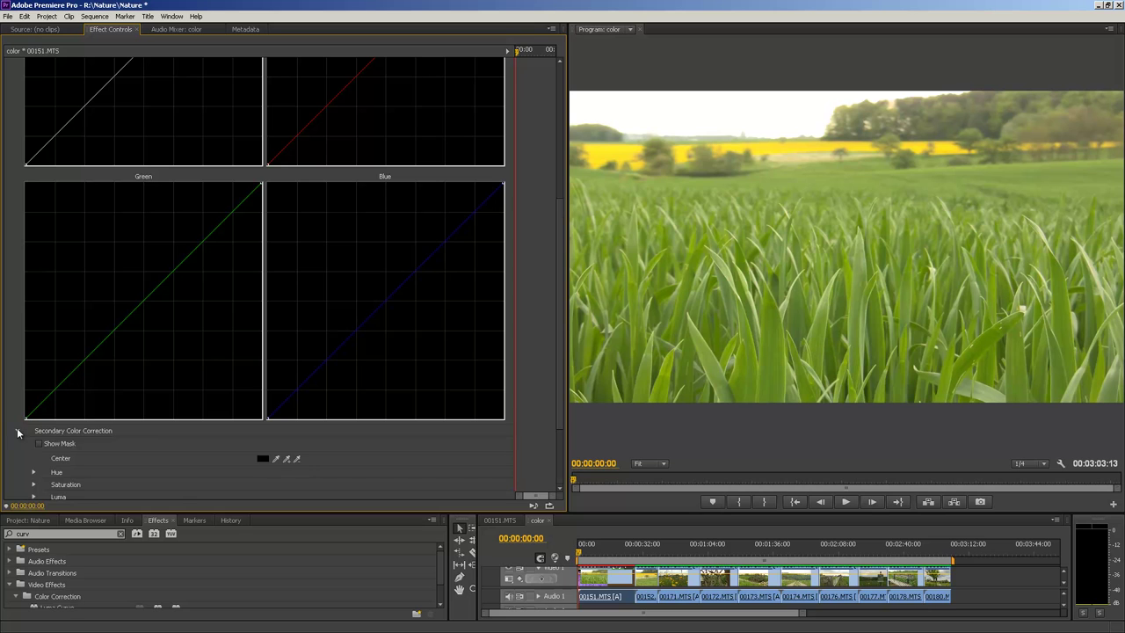
{"action": "left_click", "coordinate": [18, 431]}
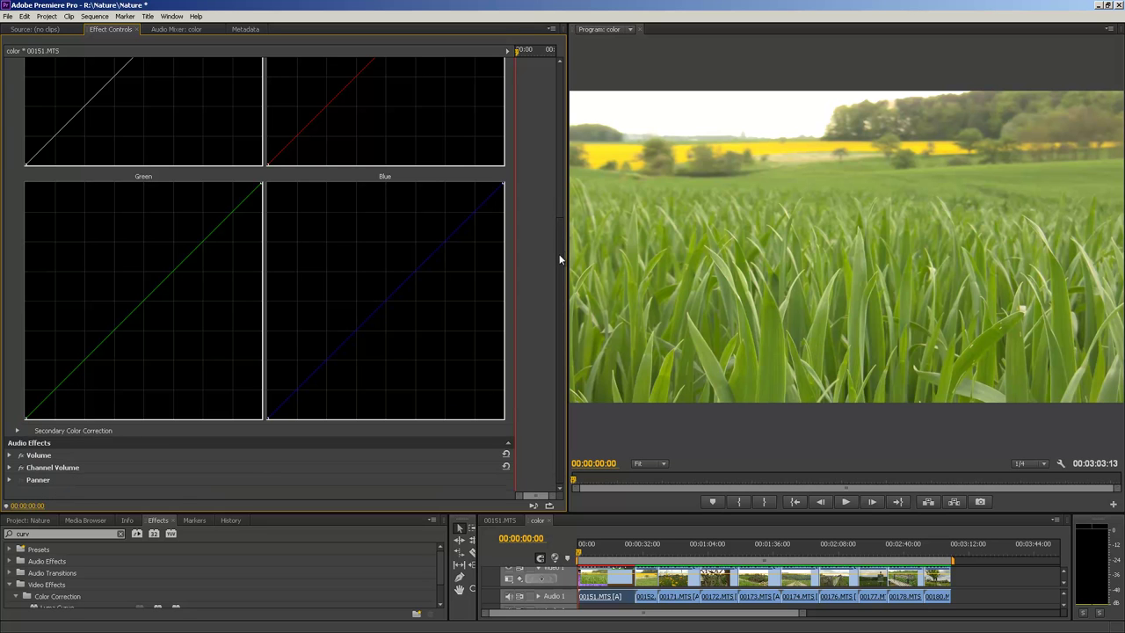
{"action": "left_click_drag", "start_coordinate": [559, 260], "coordinate": [557, 71]}
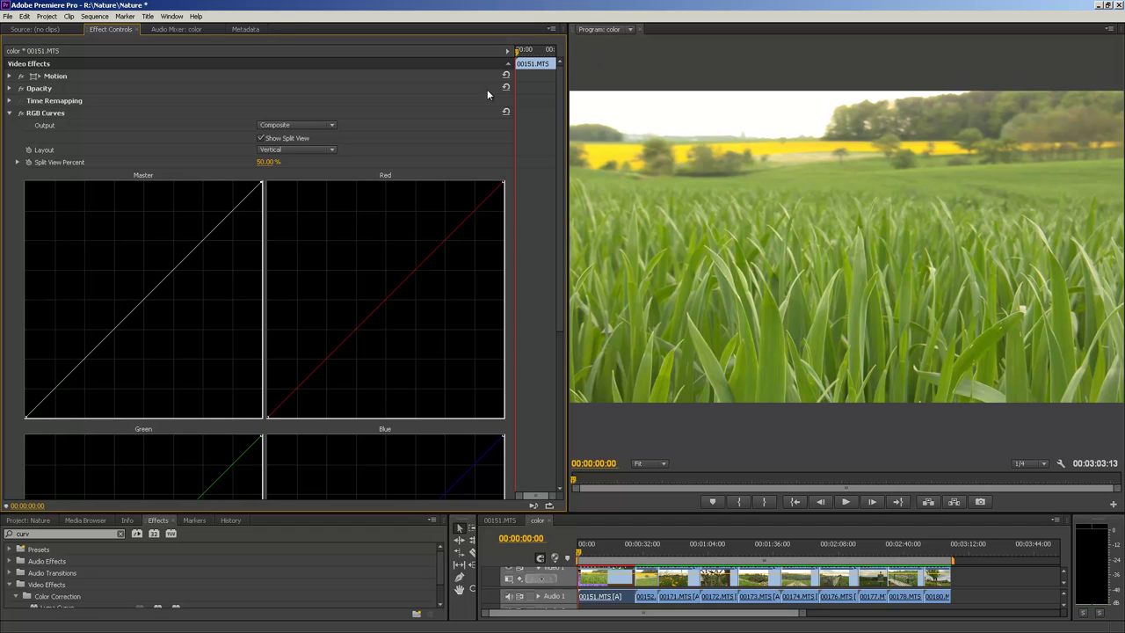
Switch to the Color Correction workspace and save the project with Ctrl+S
{"action": "left_click", "coordinate": [172, 17]}
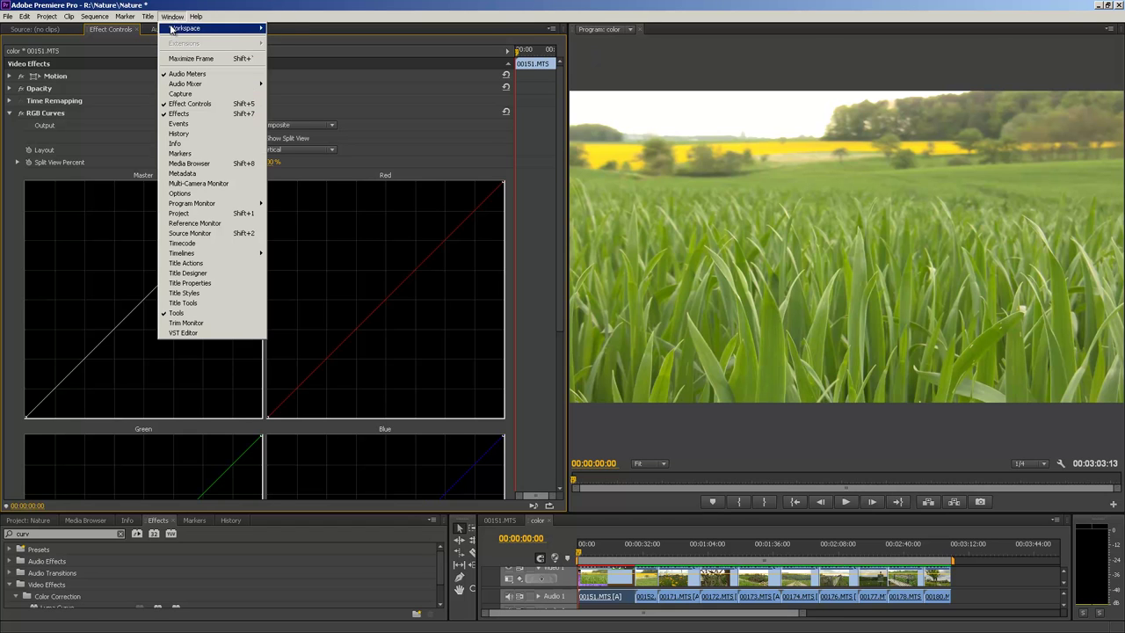
{"action": "mouse_move", "coordinate": [176, 28]}
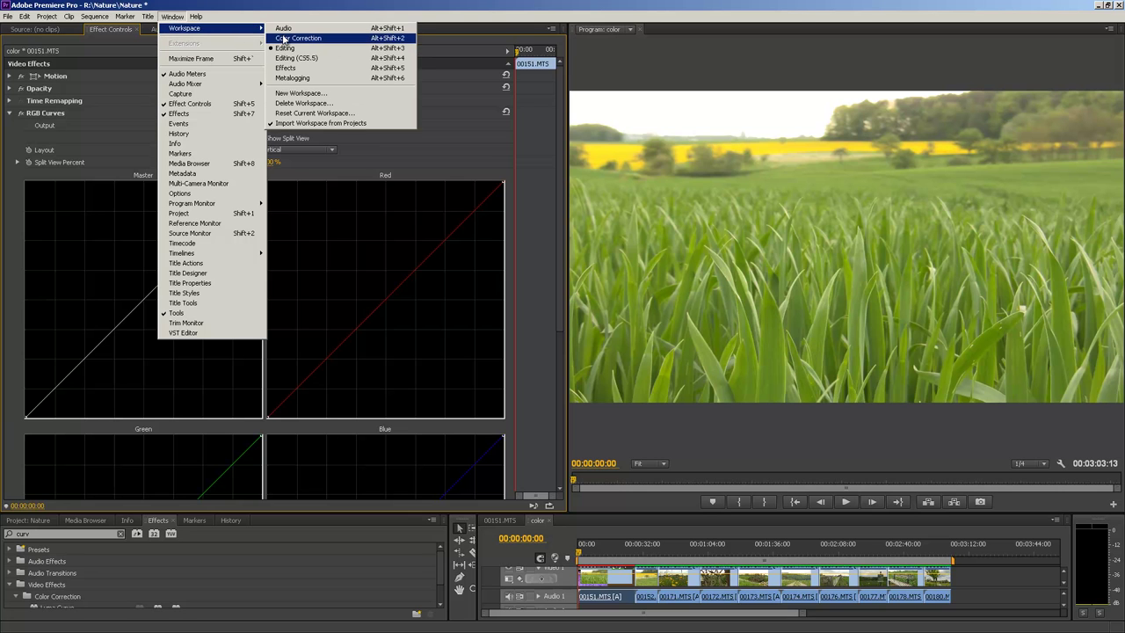
{"action": "left_click", "coordinate": [290, 38]}
{"action": "key", "text": "ctrl+s"}
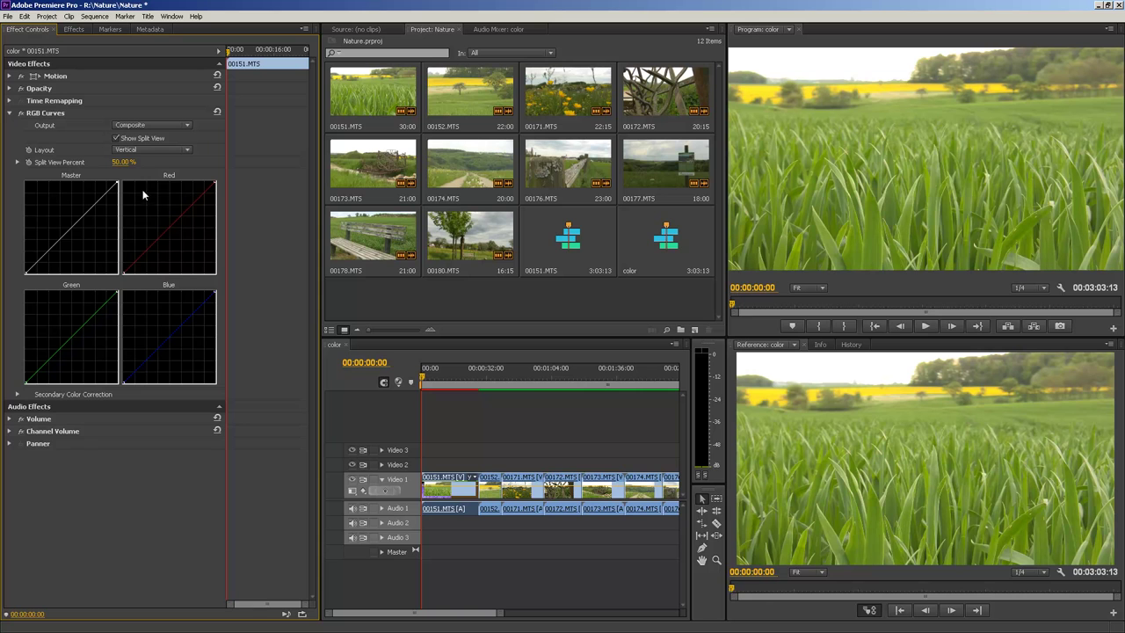
{"action": "mouse_move", "coordinate": [116, 181]}
{"action": "left_mouse_down"}
{"action": "mouse_move", "coordinate": [117, 207]}
{"action": "mouse_move", "coordinate": [52, 254]}
{"action": "mouse_move", "coordinate": [124, 181]}
{"action": "left_mouse_up"}
Show All Scopes in the program monitor and dock it beside the Project panel
{"action": "left_click", "coordinate": [1109, 29]}
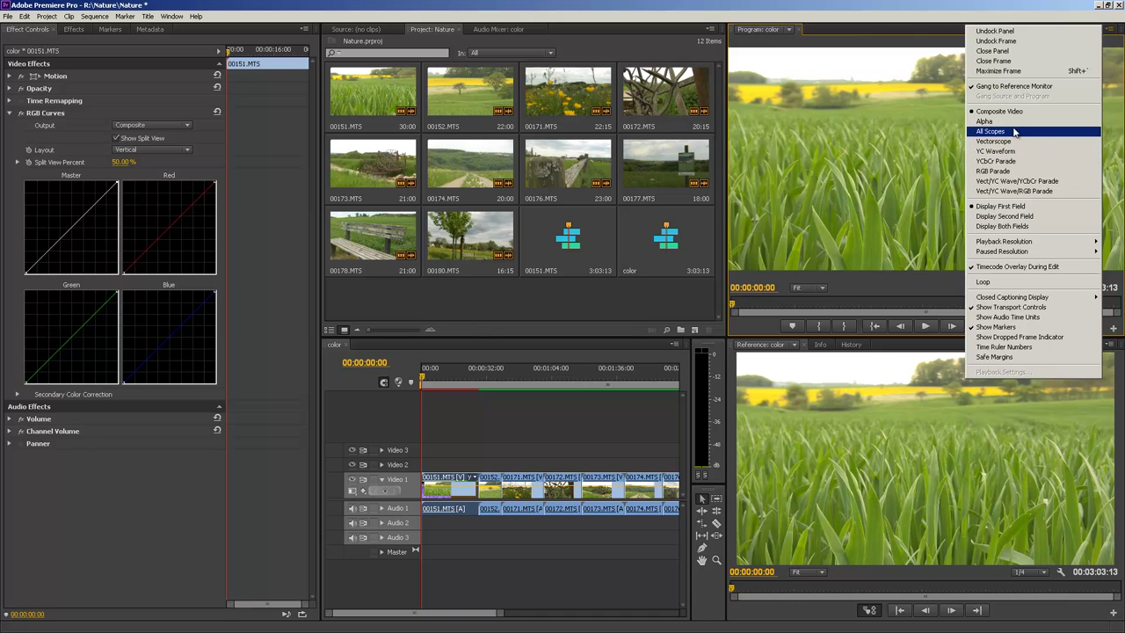
{"action": "left_click", "coordinate": [1013, 131]}
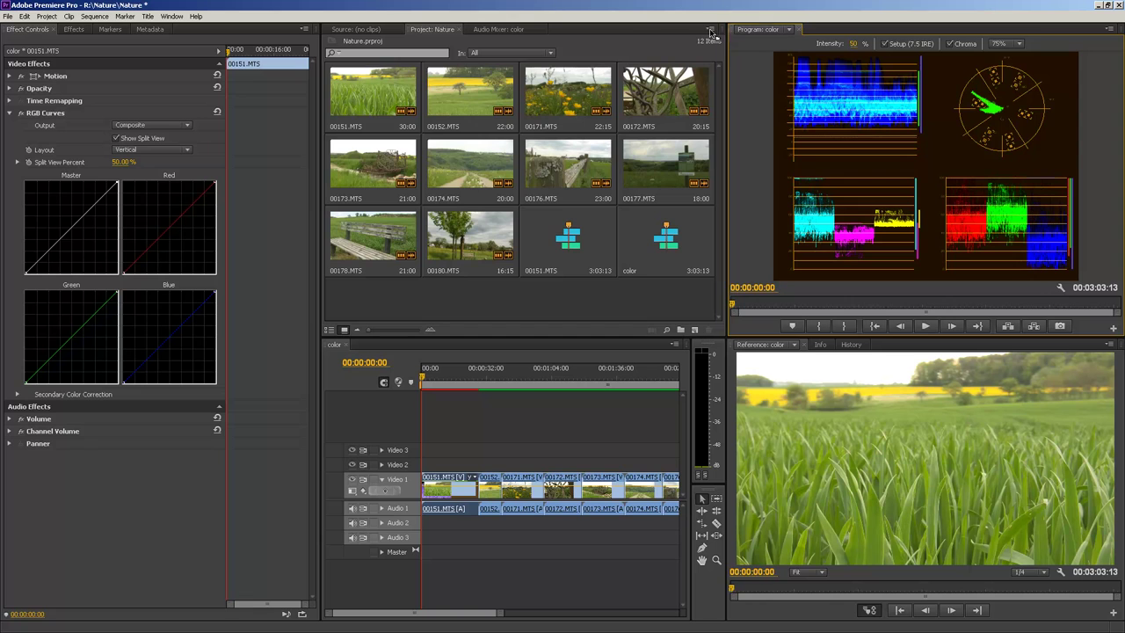
{"action": "left_click_drag", "start_coordinate": [613, 39], "coordinate": [606, 35]}
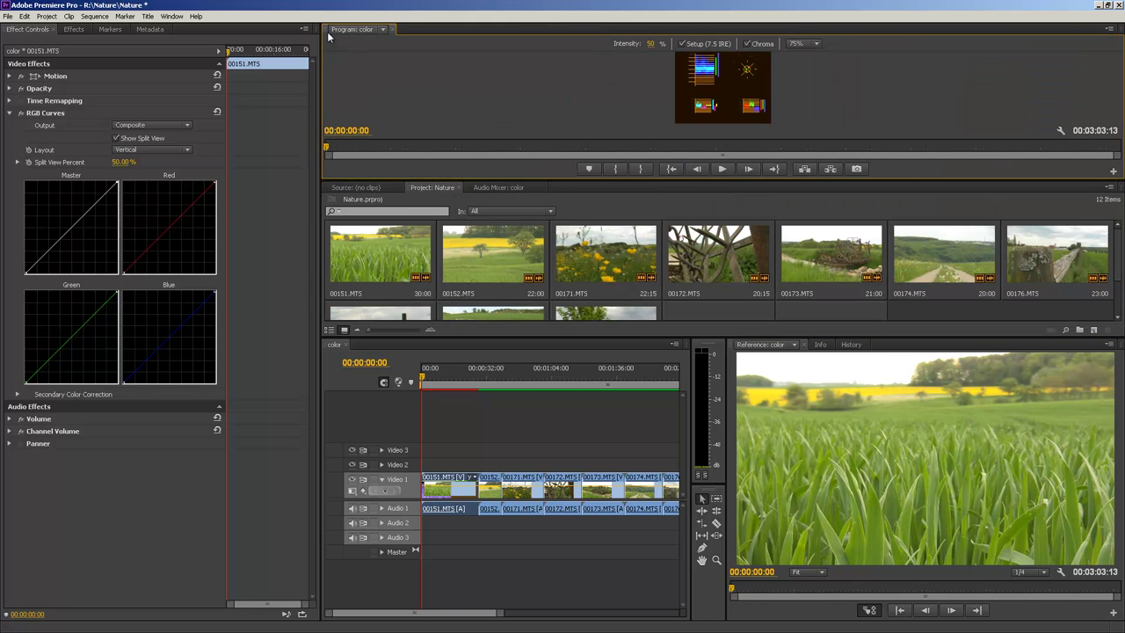
{"action": "left_click_drag", "start_coordinate": [327, 35], "coordinate": [561, 188]}
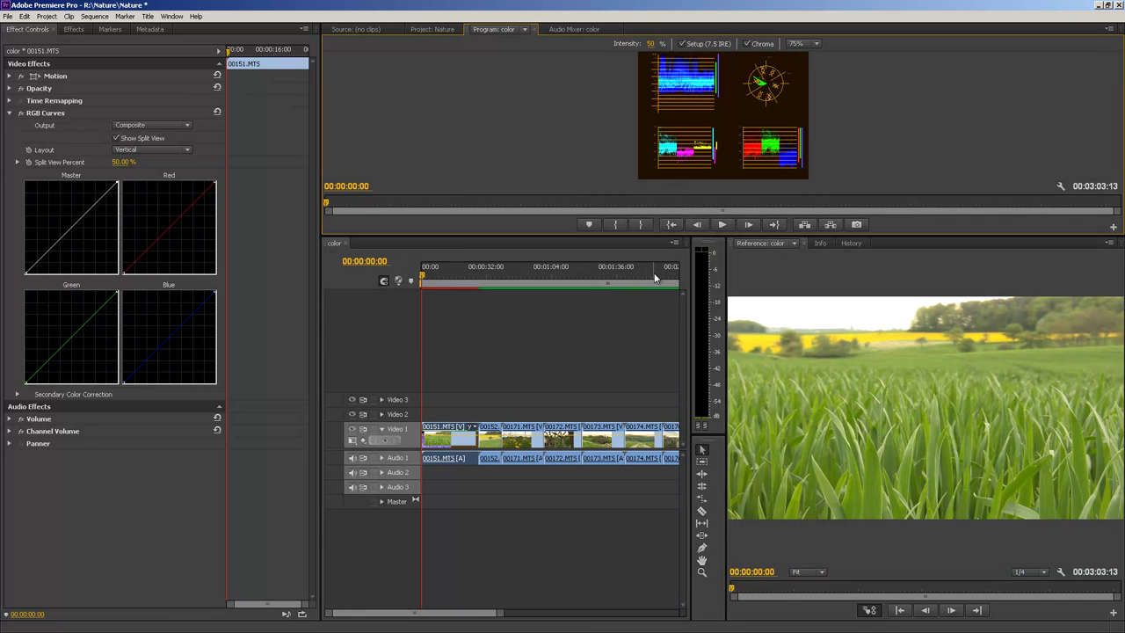
Widen the timeline and move the reference monitor to the top of the workspace
{"action": "left_click_drag", "start_coordinate": [691, 296], "coordinate": [704, 314]}
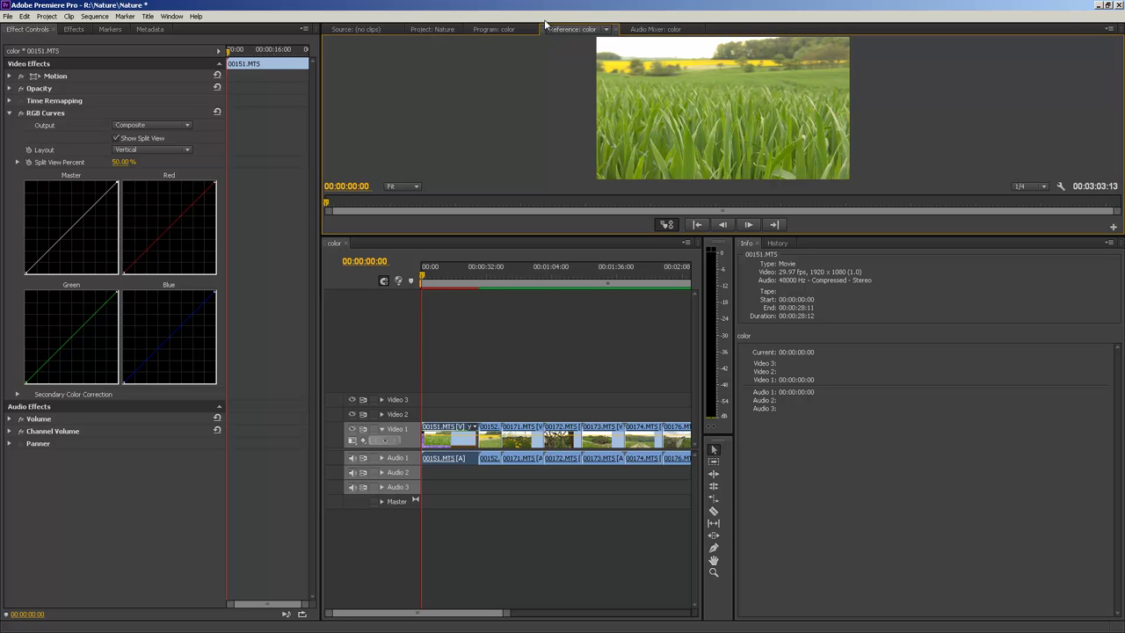
{"action": "left_click_drag", "start_coordinate": [545, 24], "coordinate": [531, 51]}
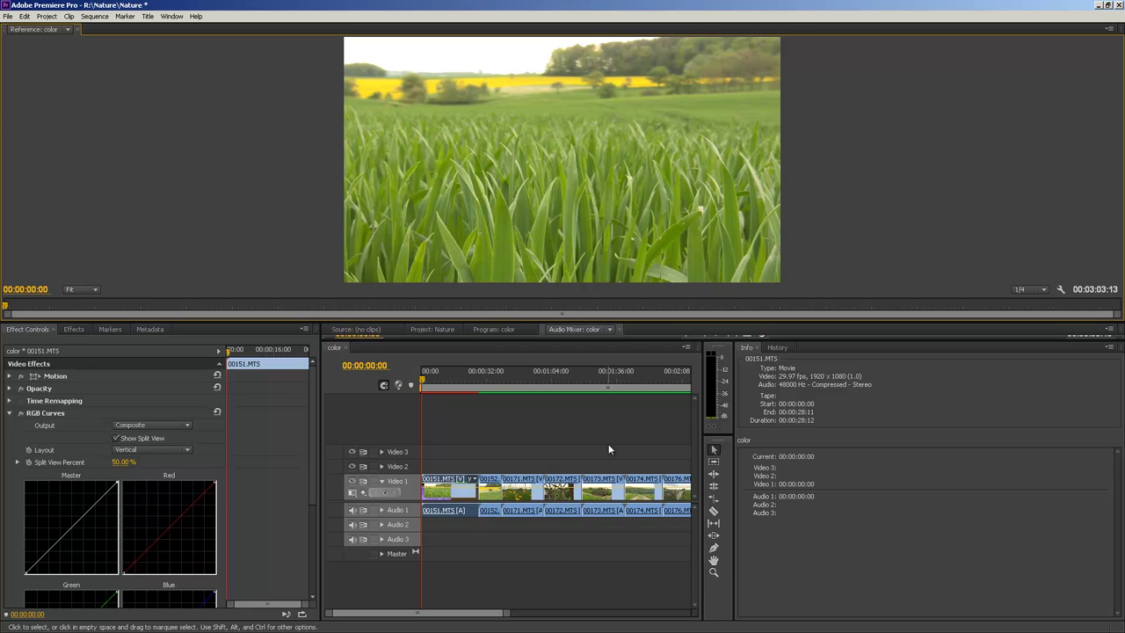
{"action": "left_click", "coordinate": [470, 334]}
{"action": "left_click", "coordinate": [432, 330]}
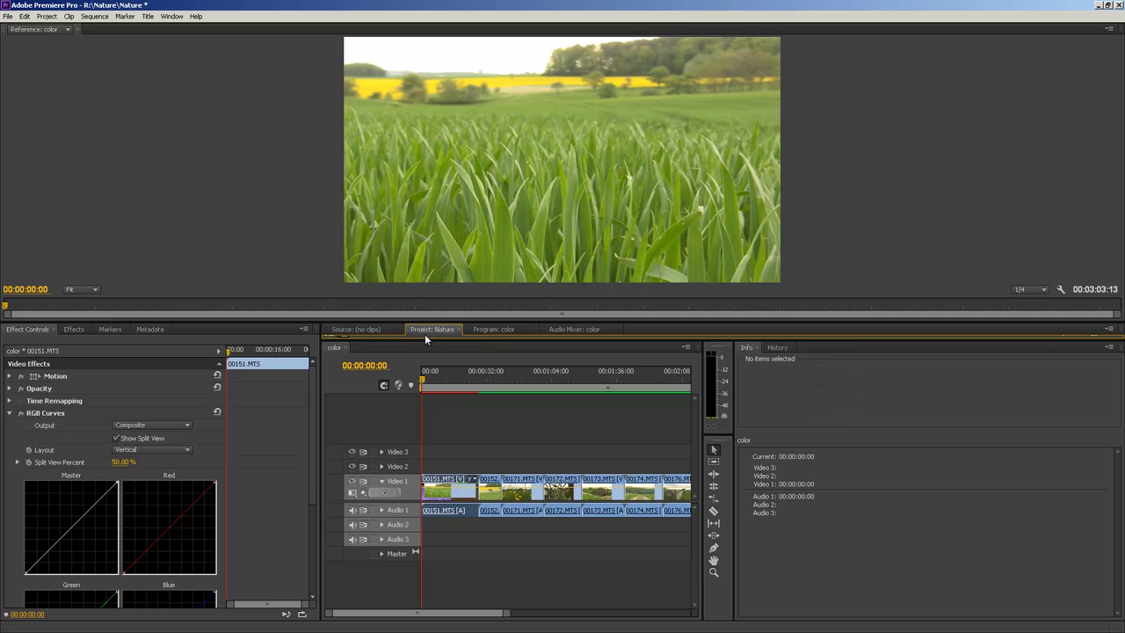
{"action": "left_click", "coordinate": [362, 330]}
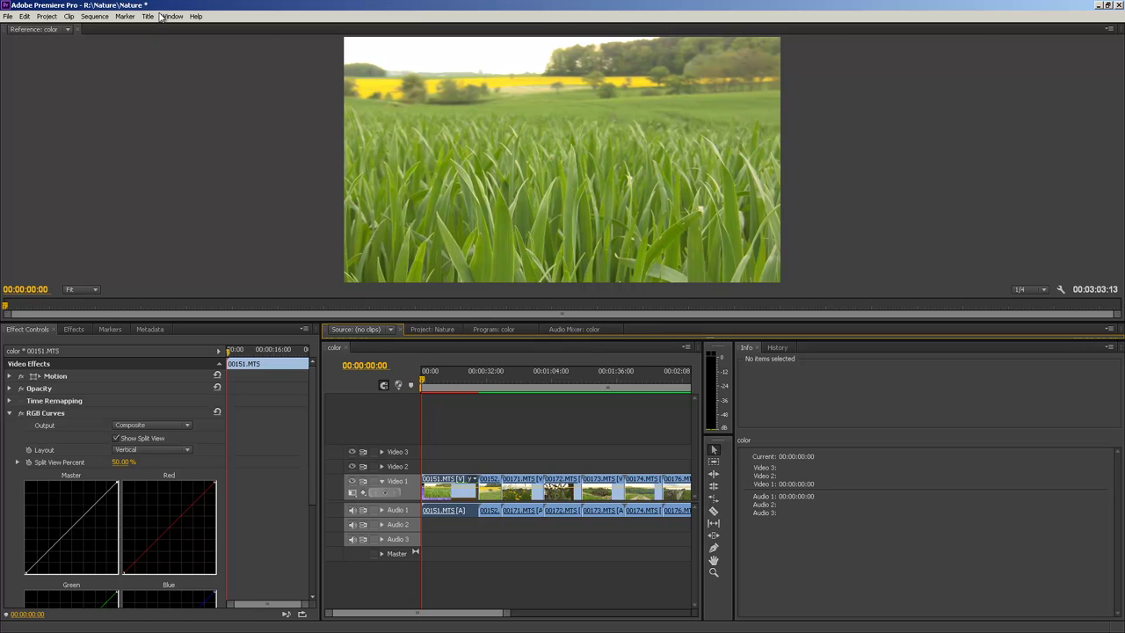
Reset the Color Correction workspace to its default layout, confirming with Yes
{"action": "left_click", "coordinate": [6, 33]}
{"action": "left_click", "coordinate": [172, 17]}
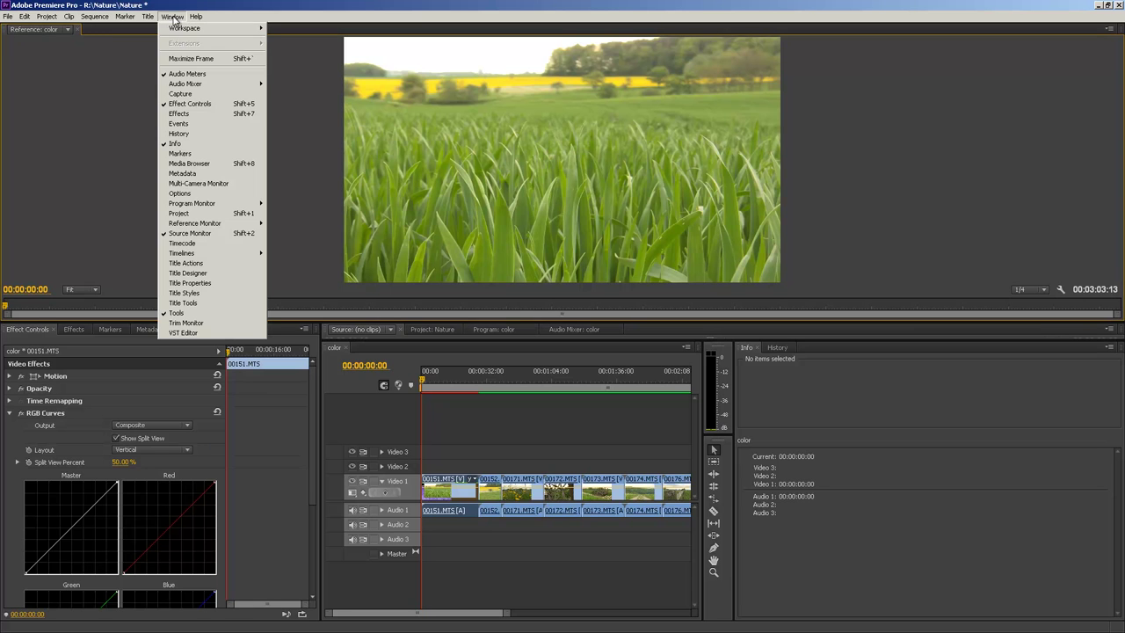
{"action": "mouse_move", "coordinate": [184, 32]}
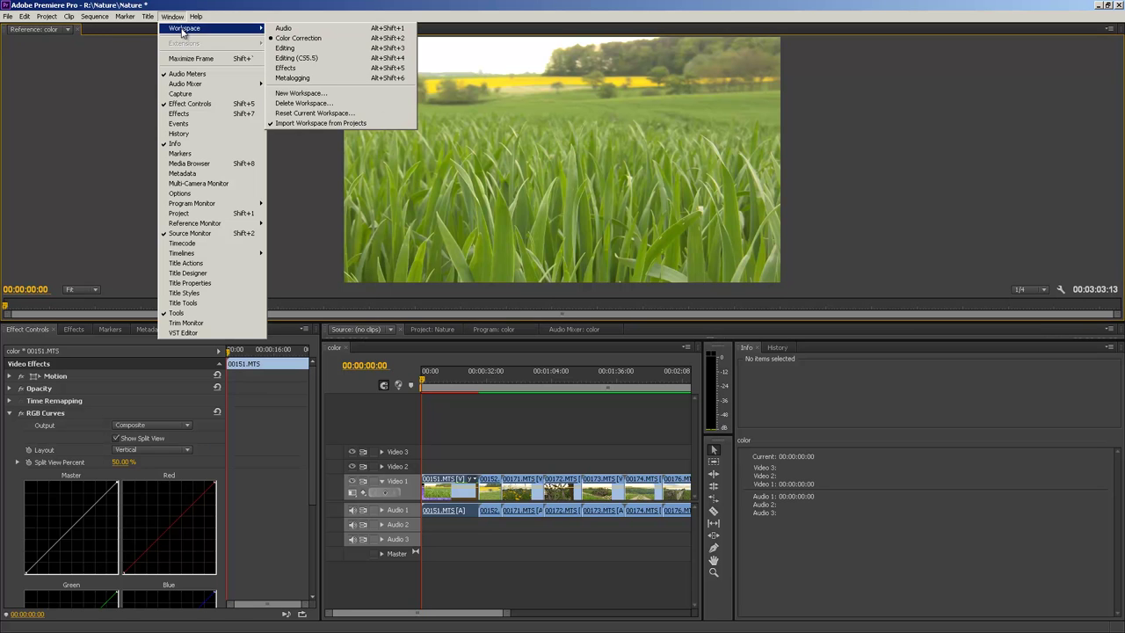
{"action": "left_click", "coordinate": [314, 113]}
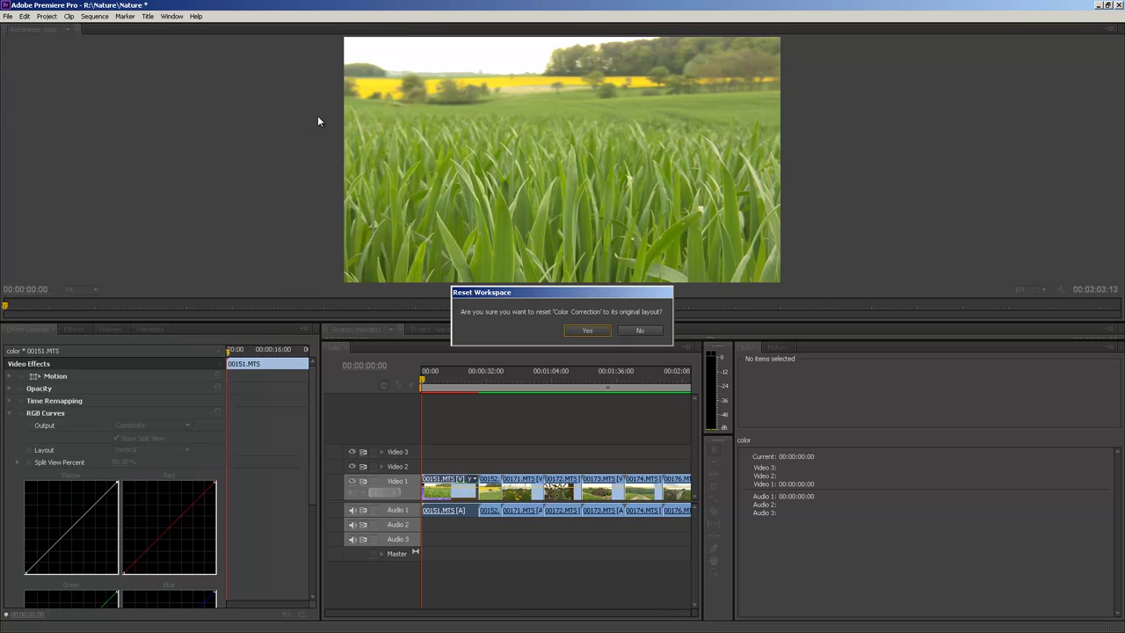
{"action": "left_click", "coordinate": [575, 332]}
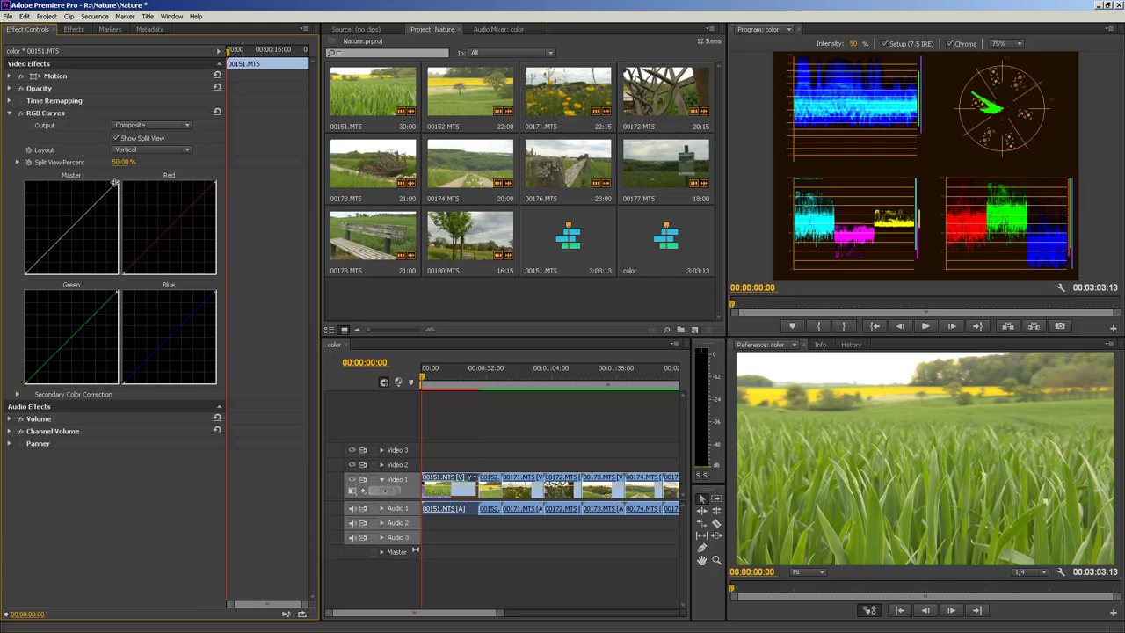
Pull the Master curve's white point down and move its black point inward
{"action": "left_click_drag", "start_coordinate": [116, 183], "coordinate": [133, 203]}
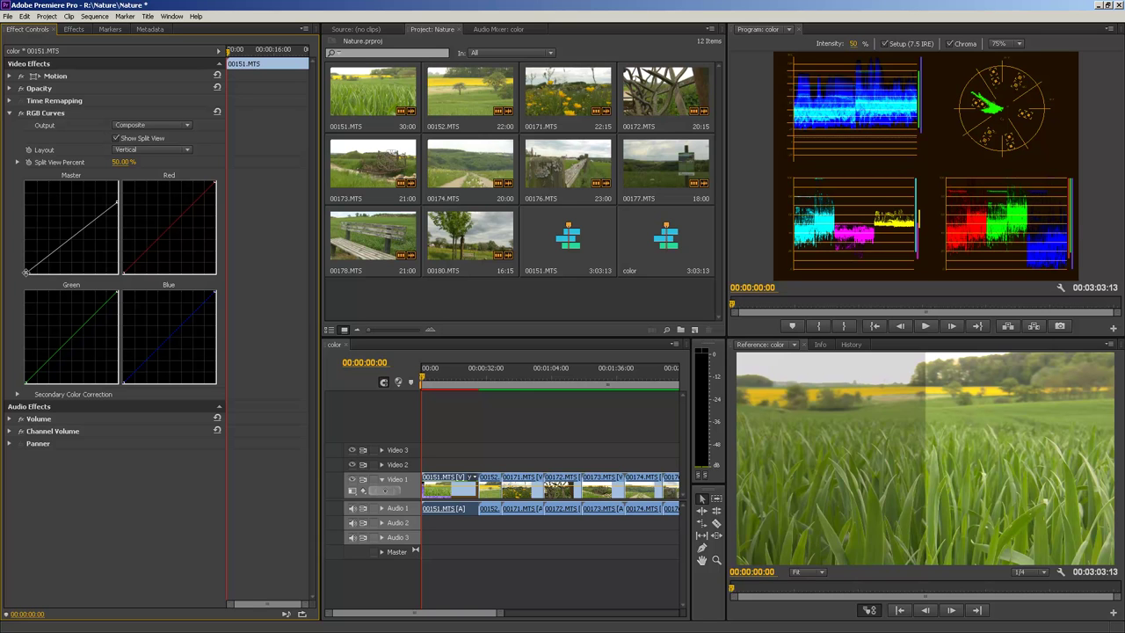
{"action": "left_click_drag", "start_coordinate": [26, 272], "coordinate": [48, 284]}
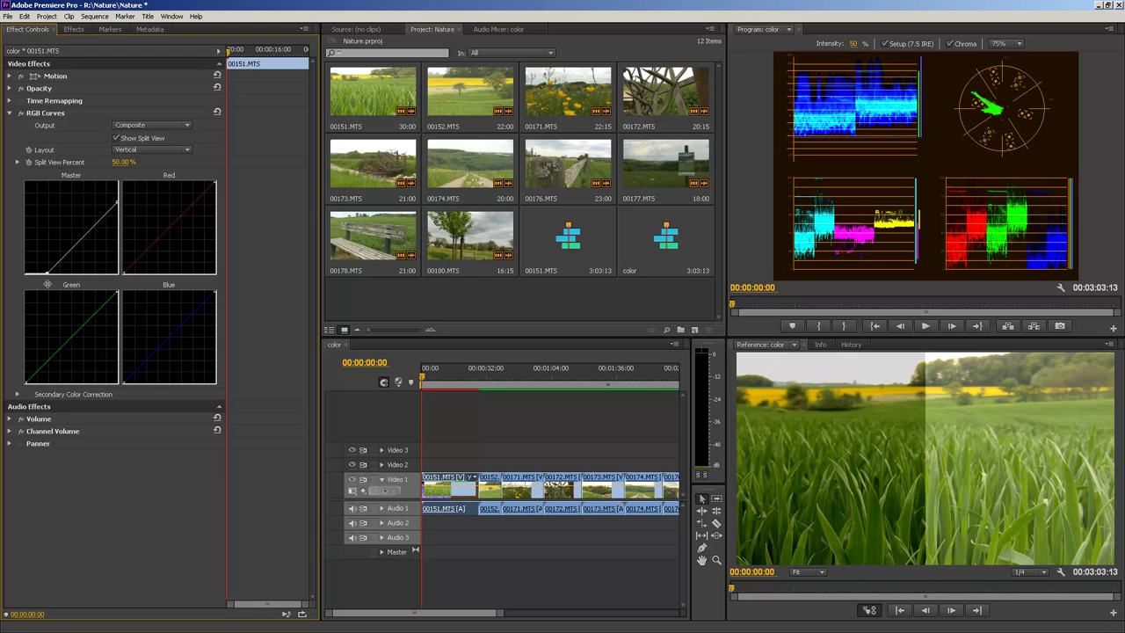
{"action": "left_click_drag", "start_coordinate": [46, 284], "coordinate": [42, 283]}
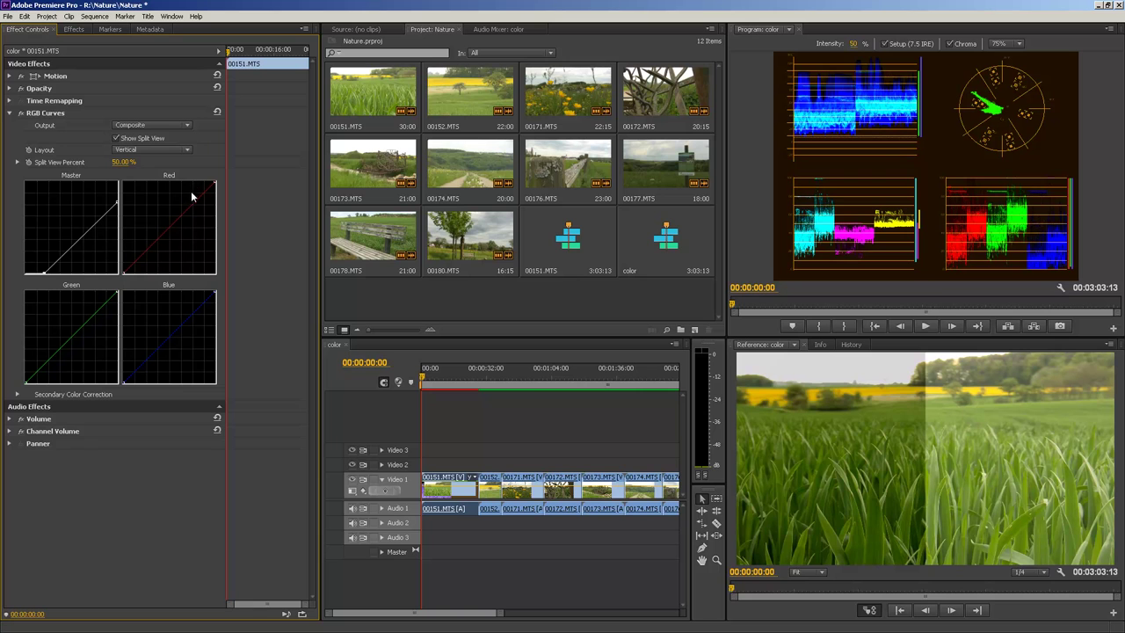
Add S-curve points on the Green curve for greener grass and nudge the Master highlights up
{"action": "left_click_drag", "start_coordinate": [193, 200], "coordinate": [159, 296]}
{"action": "mouse_move", "coordinate": [86, 319]}
{"action": "left_mouse_down"}
{"action": "mouse_move", "coordinate": [85, 334]}
{"action": "mouse_move", "coordinate": [84, 295]}
{"action": "mouse_move", "coordinate": [86, 318]}
{"action": "left_mouse_up"}
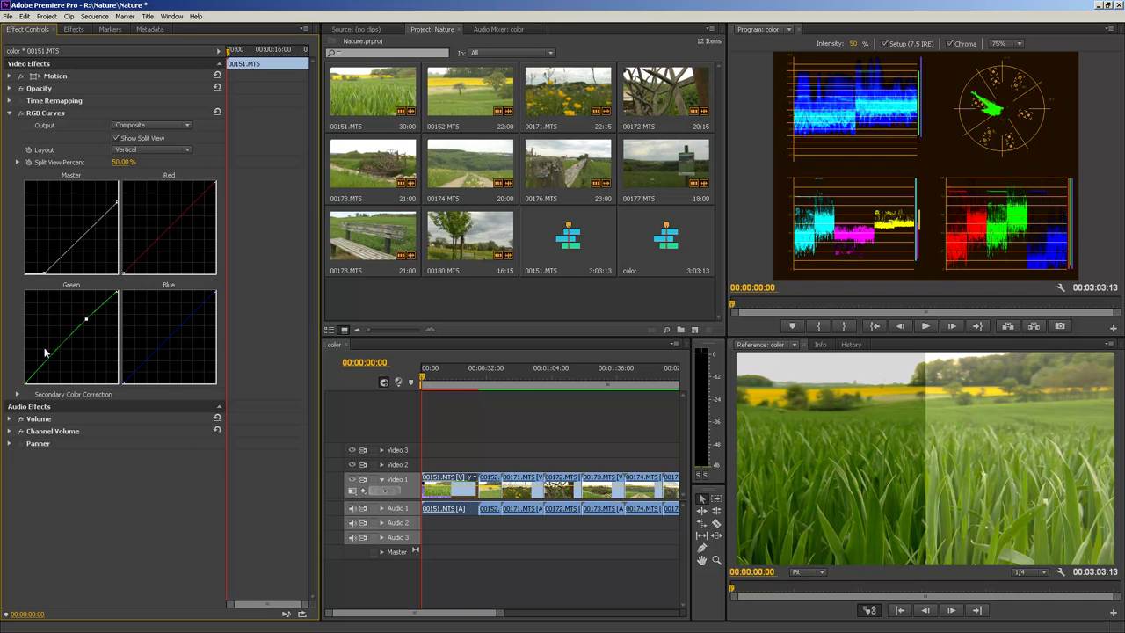
{"action": "mouse_move", "coordinate": [42, 357]}
{"action": "left_mouse_down"}
{"action": "mouse_move", "coordinate": [48, 369]}
{"action": "mouse_move", "coordinate": [52, 361]}
{"action": "left_mouse_up"}
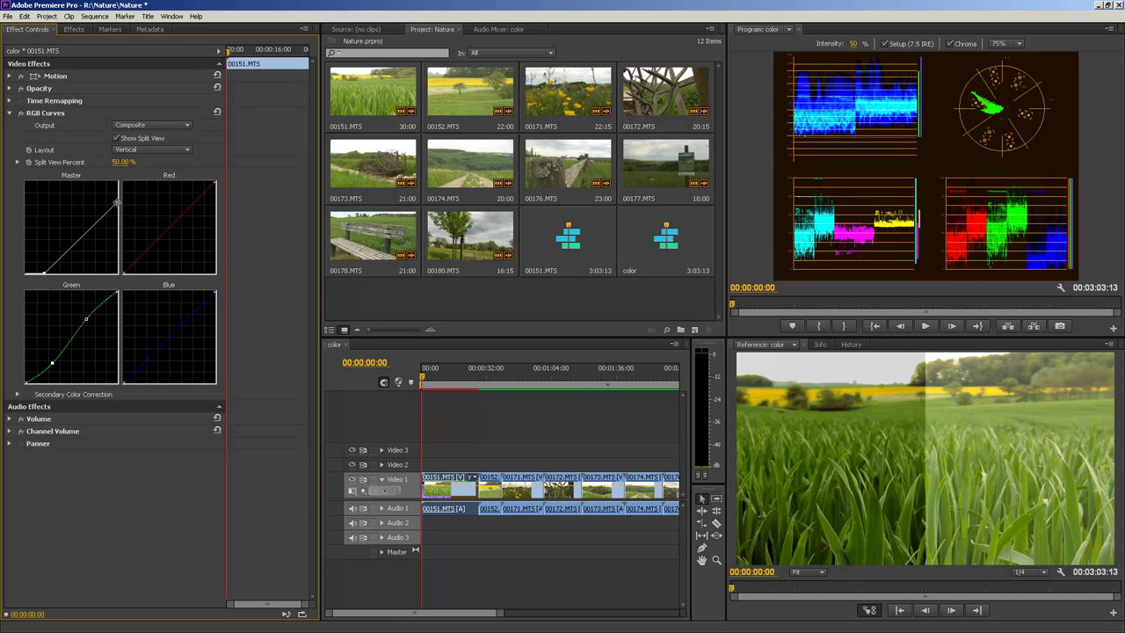
{"action": "left_click_drag", "start_coordinate": [117, 204], "coordinate": [118, 206]}
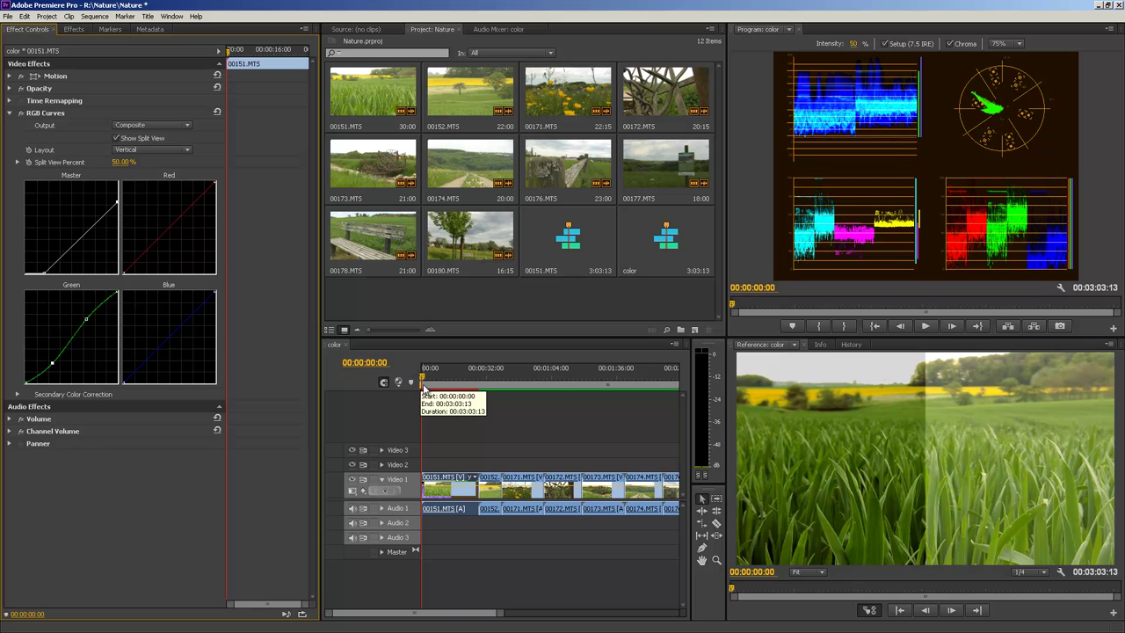
Copy clip 00151's RGB Curves effect with the playhead moved to 00:00:32:15
{"action": "left_click", "coordinate": [432, 380]}
{"action": "left_click_drag", "start_coordinate": [432, 379], "coordinate": [489, 385]}
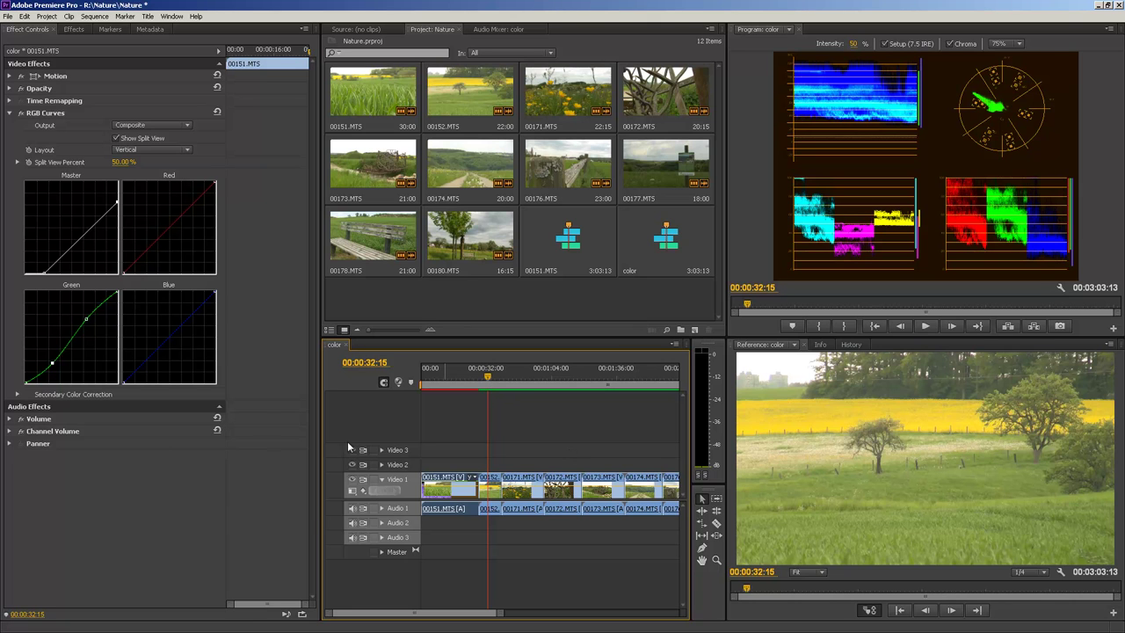
{"action": "left_click", "coordinate": [10, 115]}
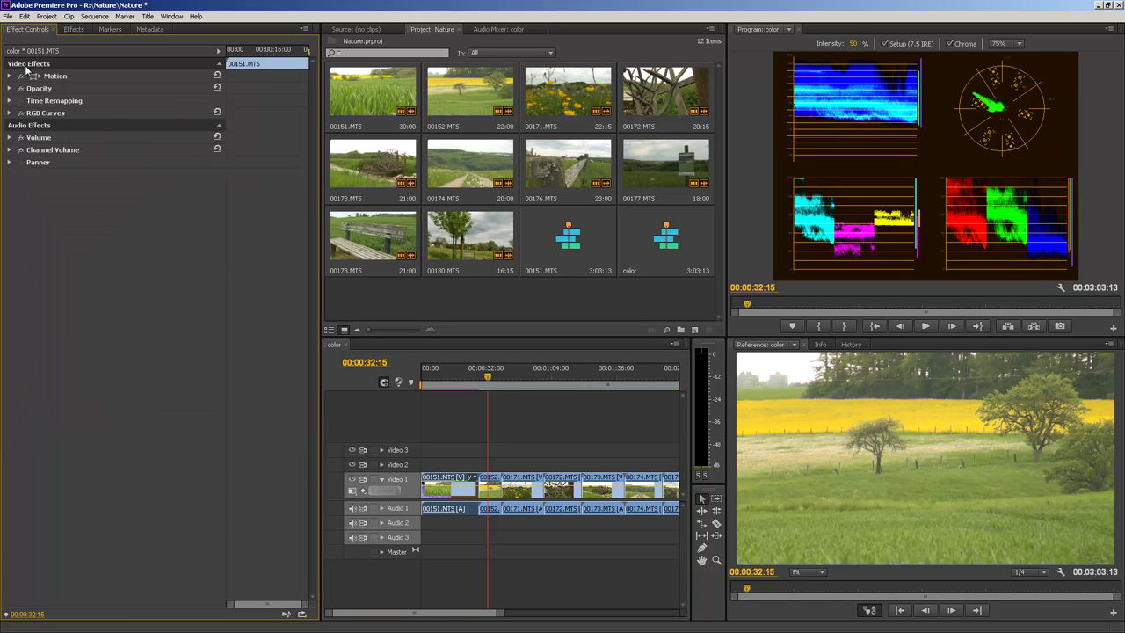
{"action": "right_click", "coordinate": [49, 112]}
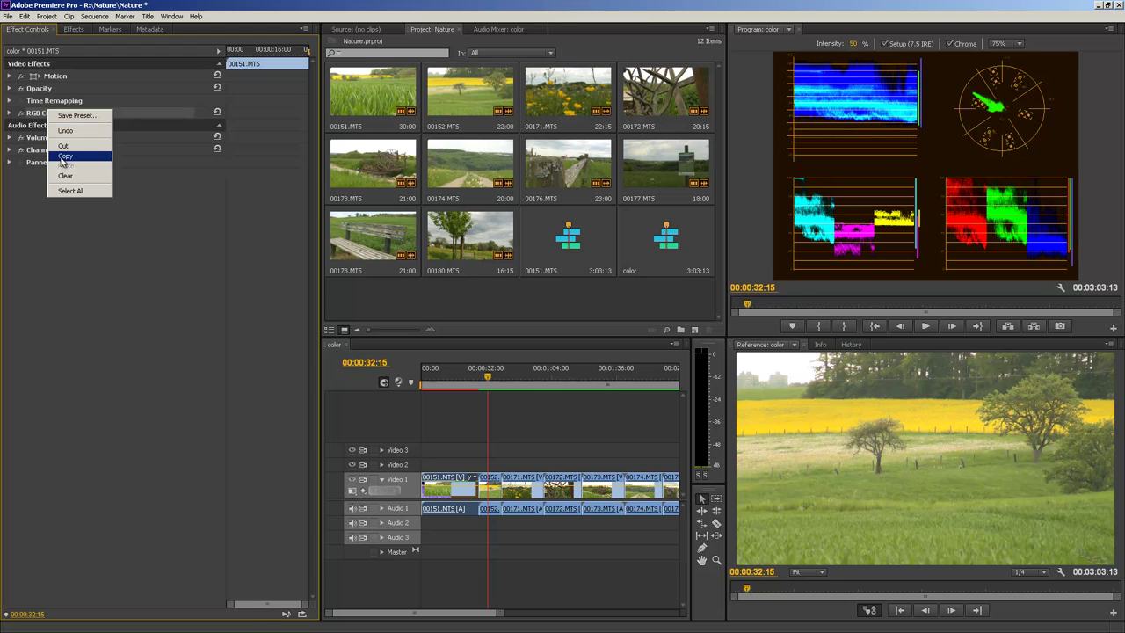
{"action": "left_click", "coordinate": [63, 156]}
Paste the copied RGB Curves effect onto clip 00152 in Video 1
{"action": "left_click", "coordinate": [494, 482]}
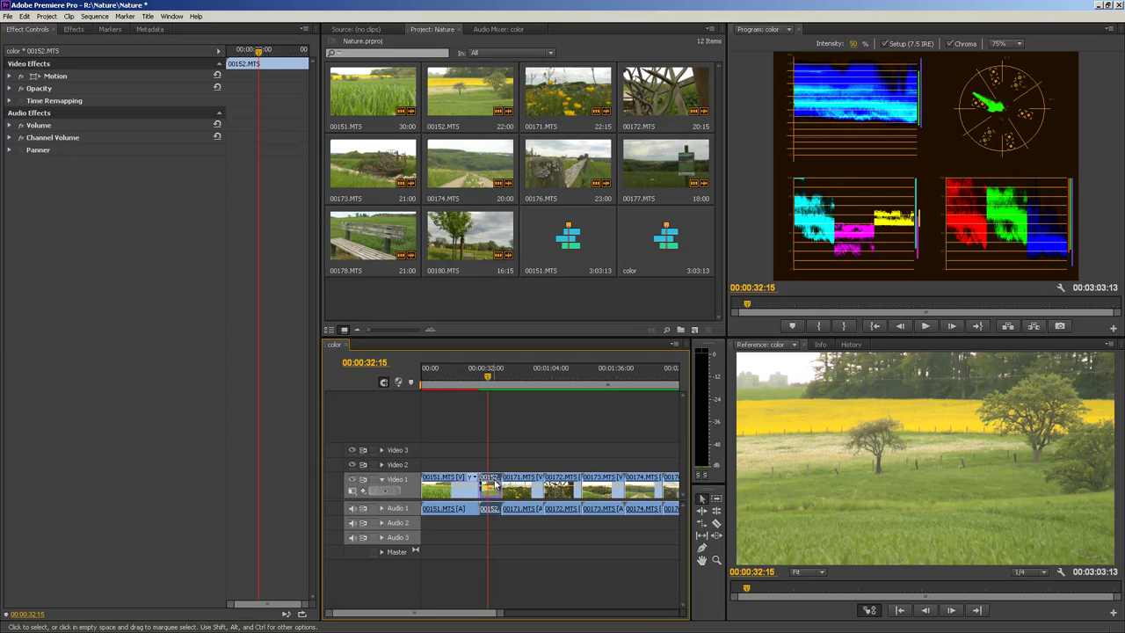
{"action": "right_click", "coordinate": [104, 225]}
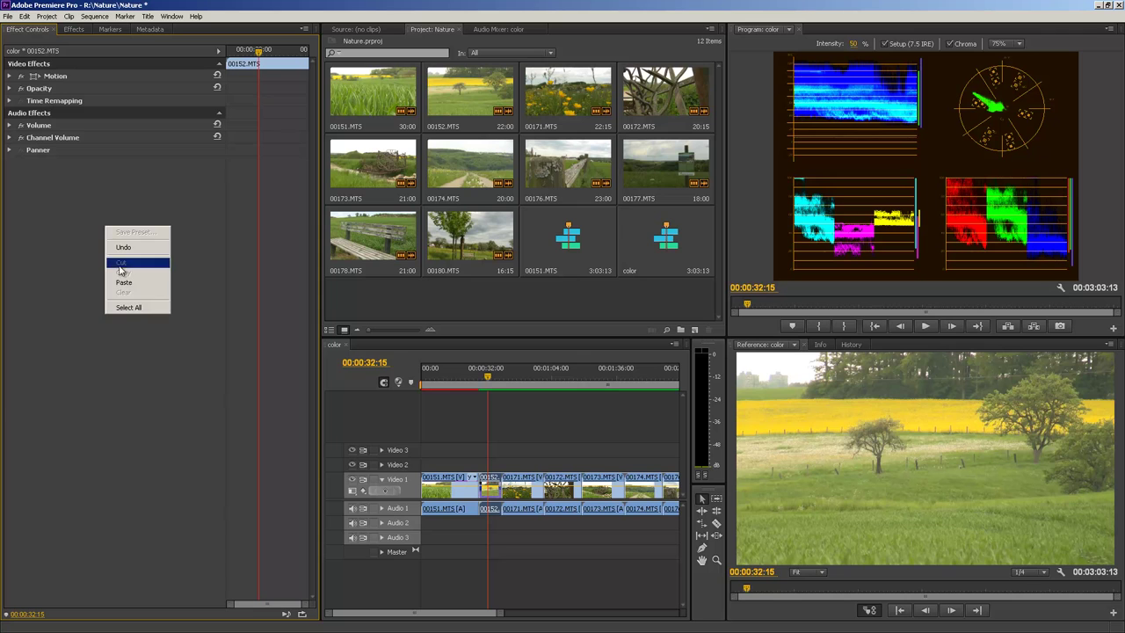
{"action": "left_click", "coordinate": [59, 191]}
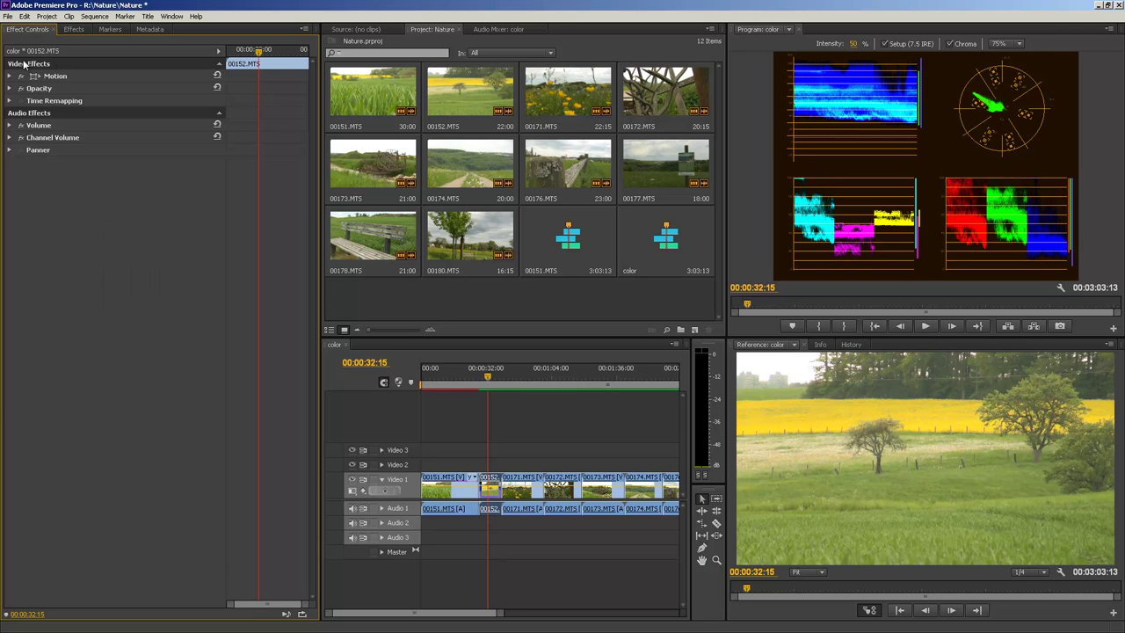
{"action": "right_click", "coordinate": [142, 164]}
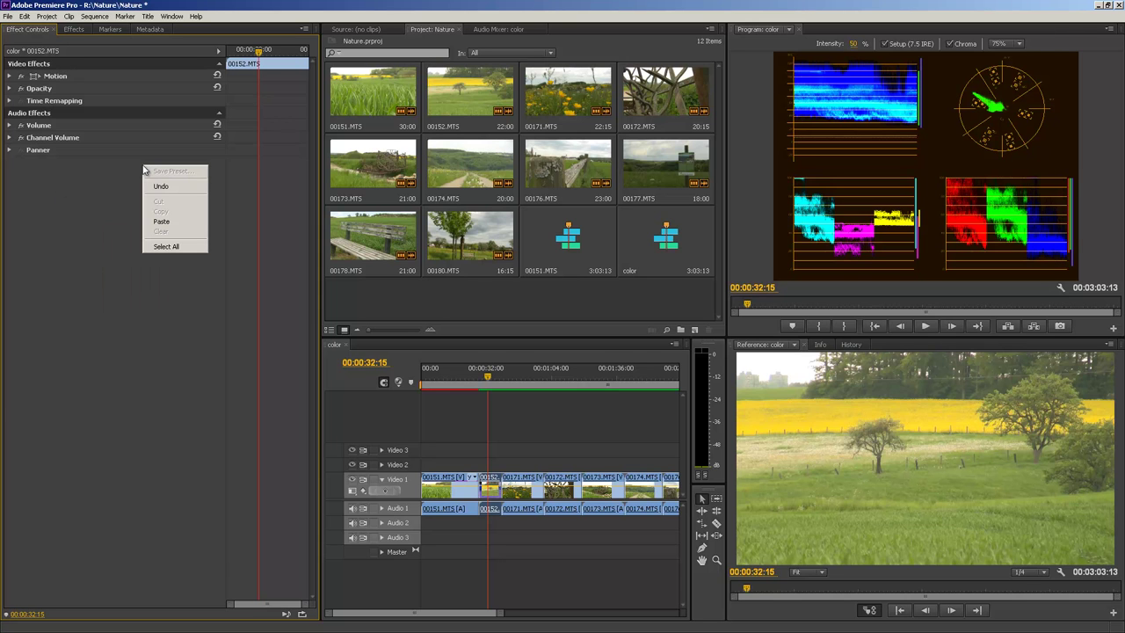
{"action": "left_click", "coordinate": [157, 226]}
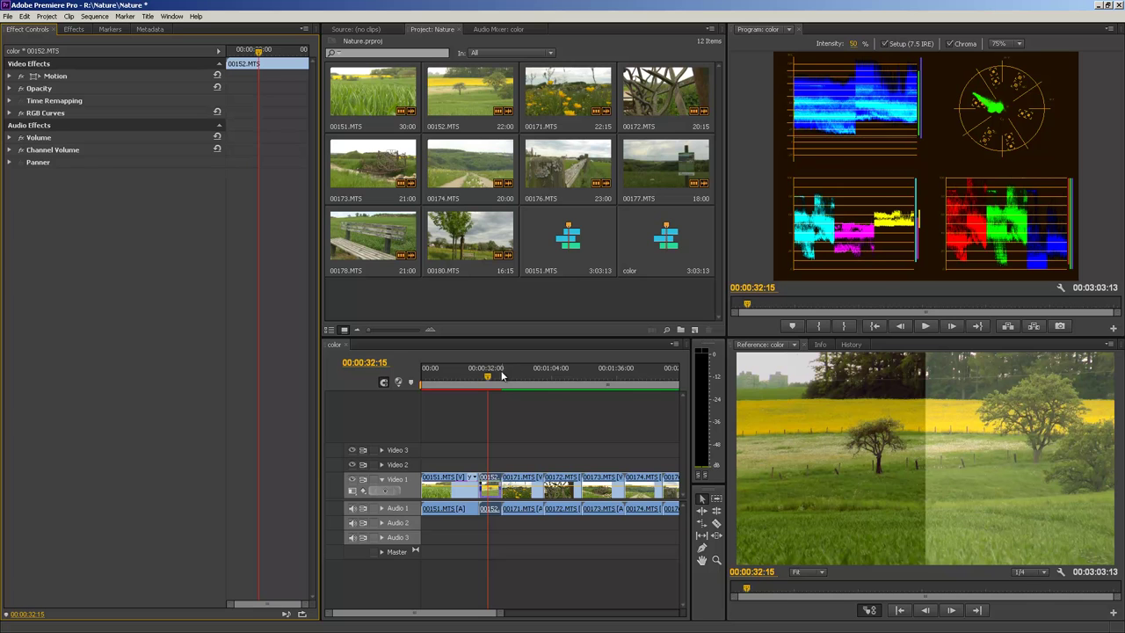
Flatten clip 00152.MTS's green S-curve toward the diagonal
{"action": "left_click_drag", "start_coordinate": [489, 374], "coordinate": [465, 375]}
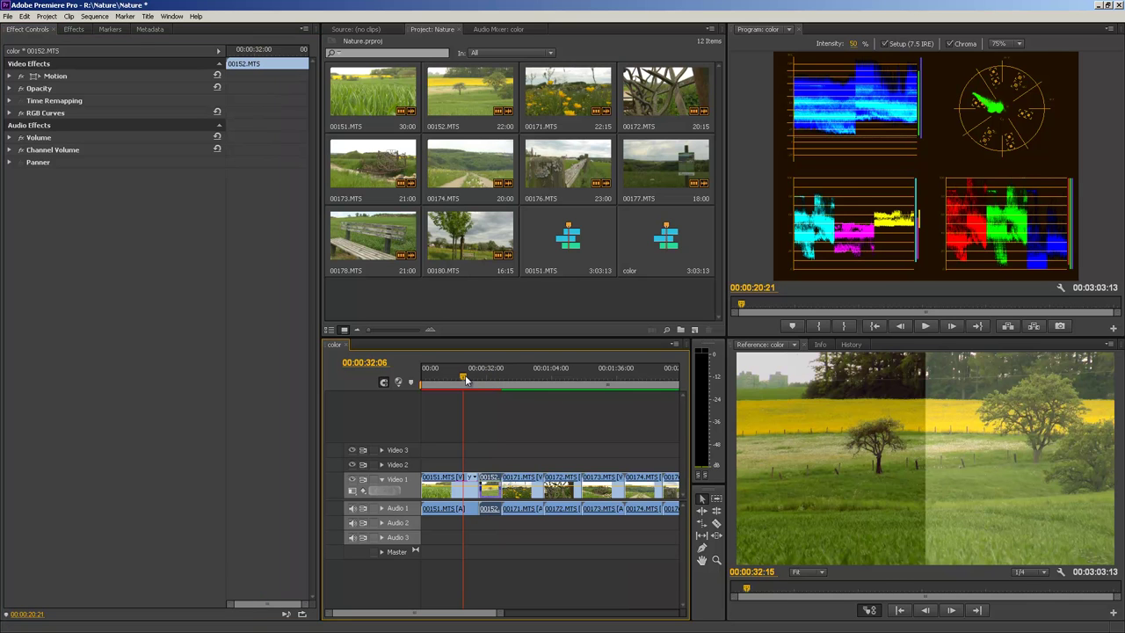
{"action": "left_click_drag", "start_coordinate": [466, 375], "coordinate": [490, 376]}
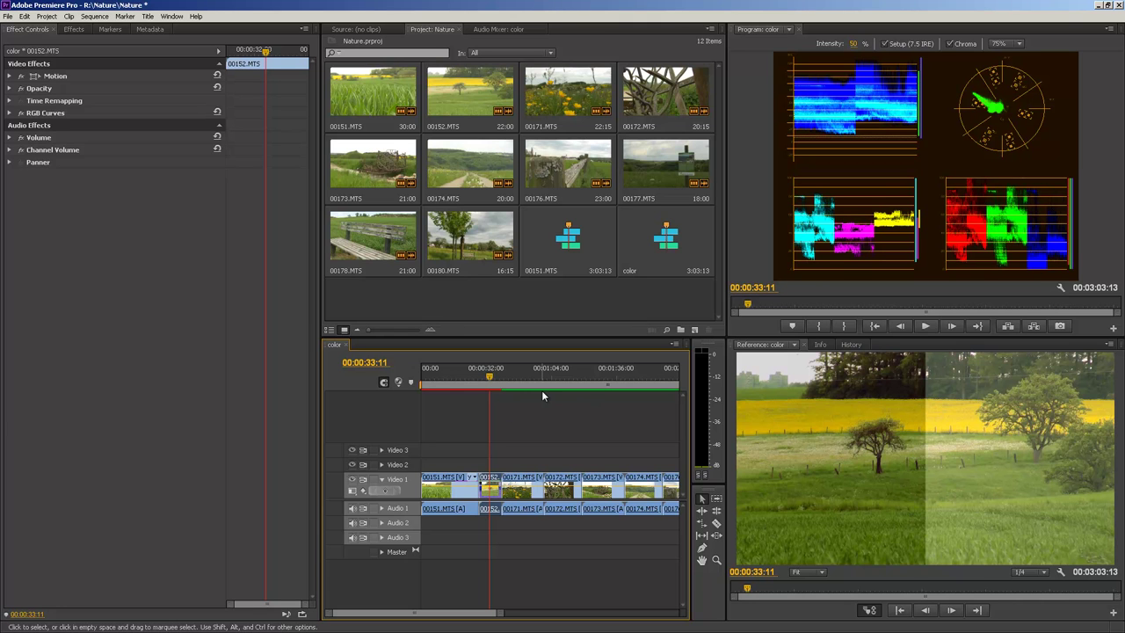
{"action": "left_click", "coordinate": [9, 113]}
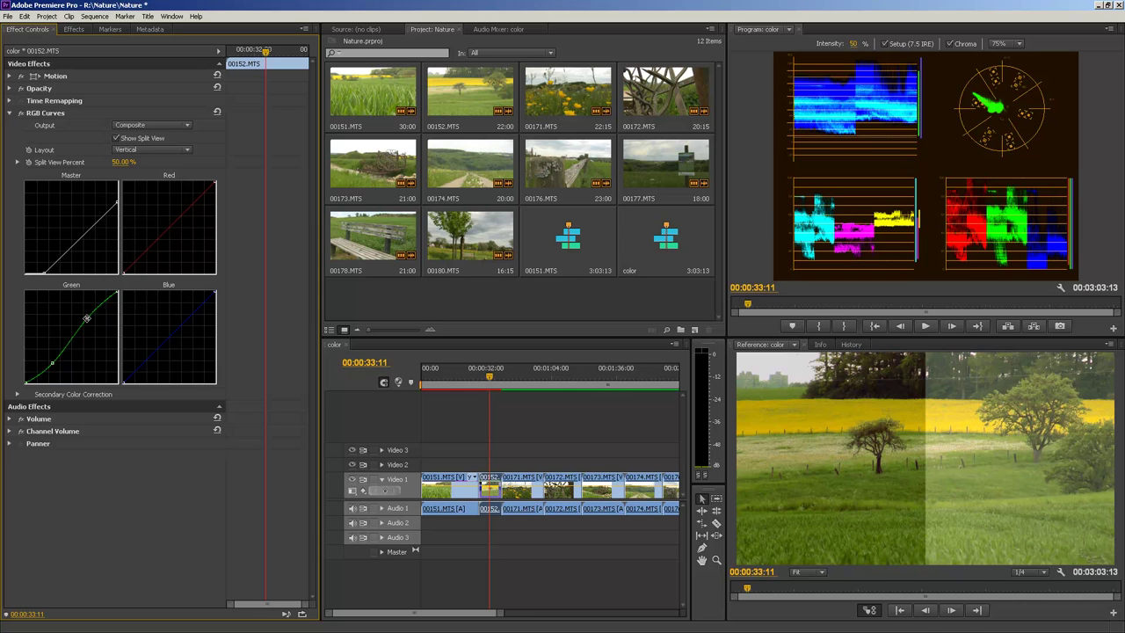
{"action": "left_click_drag", "start_coordinate": [88, 317], "coordinate": [89, 320]}
{"action": "left_click_drag", "start_coordinate": [51, 363], "coordinate": [52, 360]}
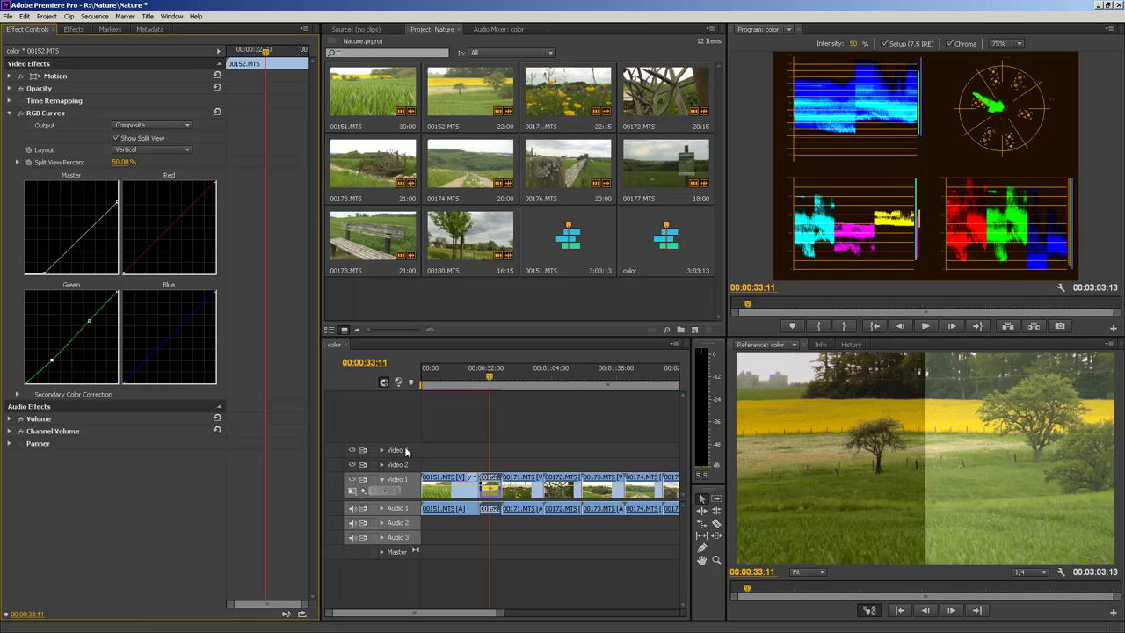
Scrub to review the grade and uncheck Show Split View for clip 00152
{"action": "left_click", "coordinate": [486, 380]}
{"action": "left_click_drag", "start_coordinate": [486, 380], "coordinate": [486, 384]}
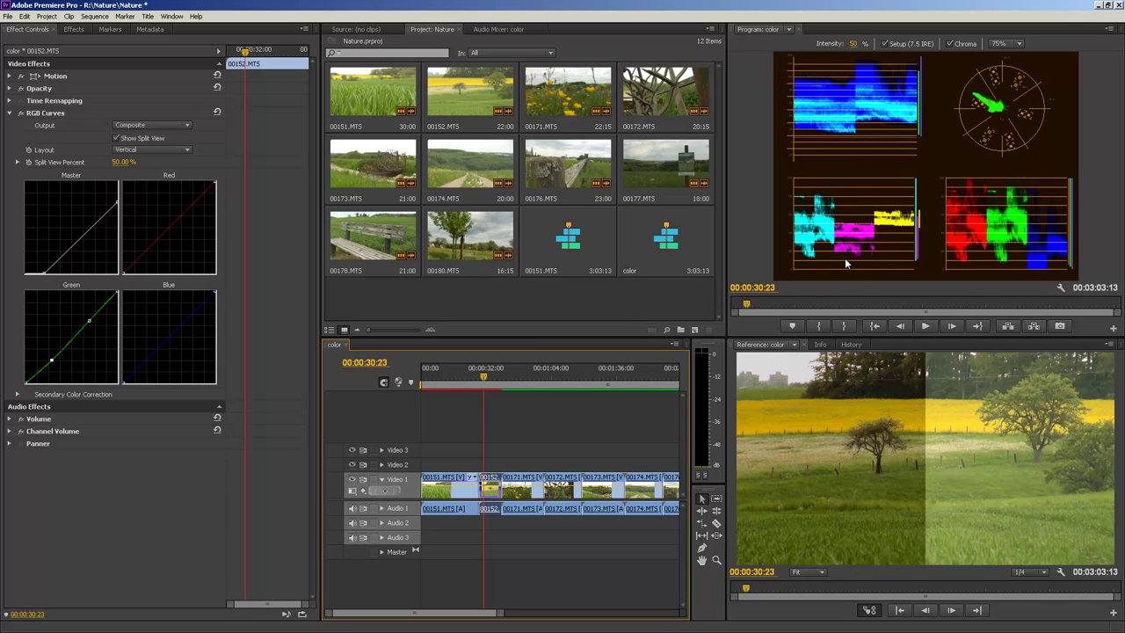
{"action": "left_click", "coordinate": [114, 139]}
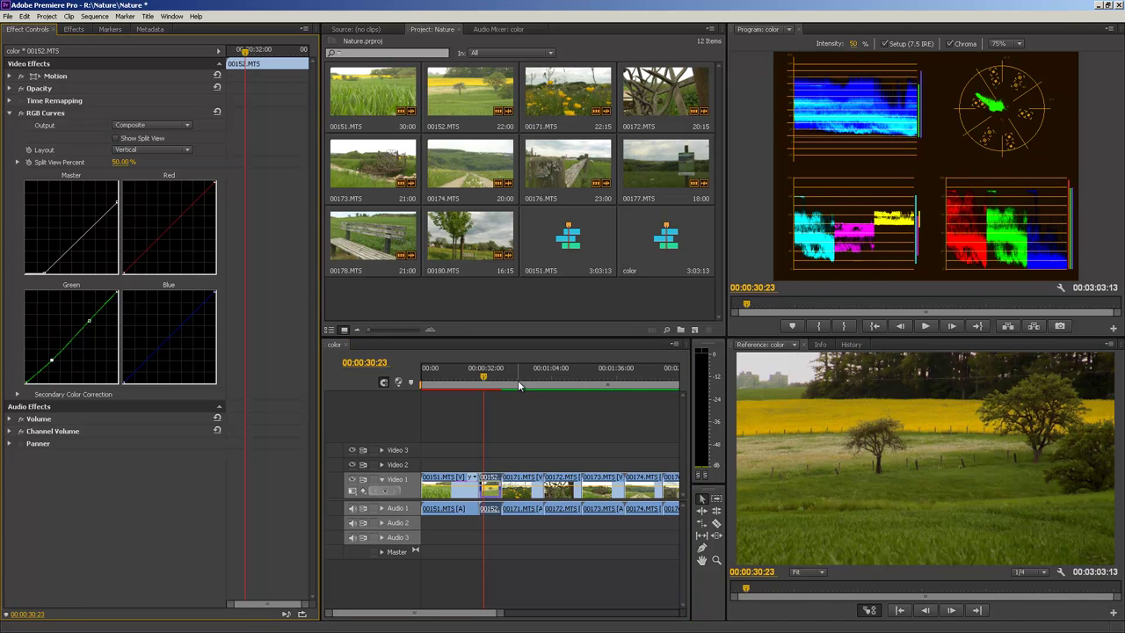
{"action": "left_click_drag", "start_coordinate": [485, 381], "coordinate": [459, 379]}
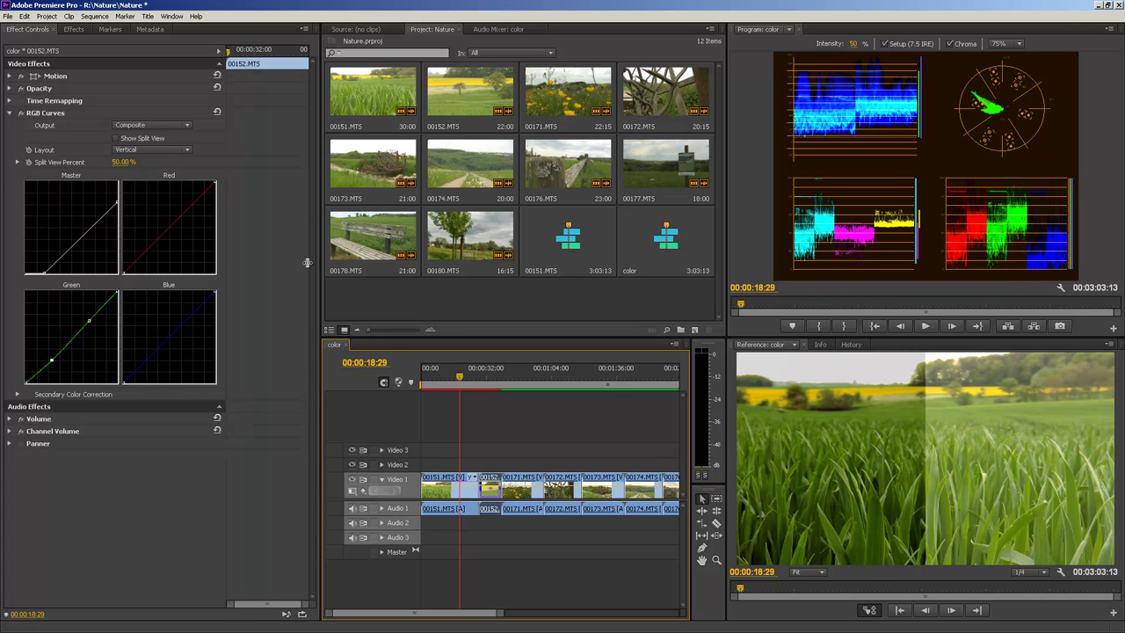
Uncheck Show Split View on 00151.MTS's RGB Curves, then scrub to the buttercup meadow at 00:00:46:00
{"action": "left_click", "coordinate": [444, 482]}
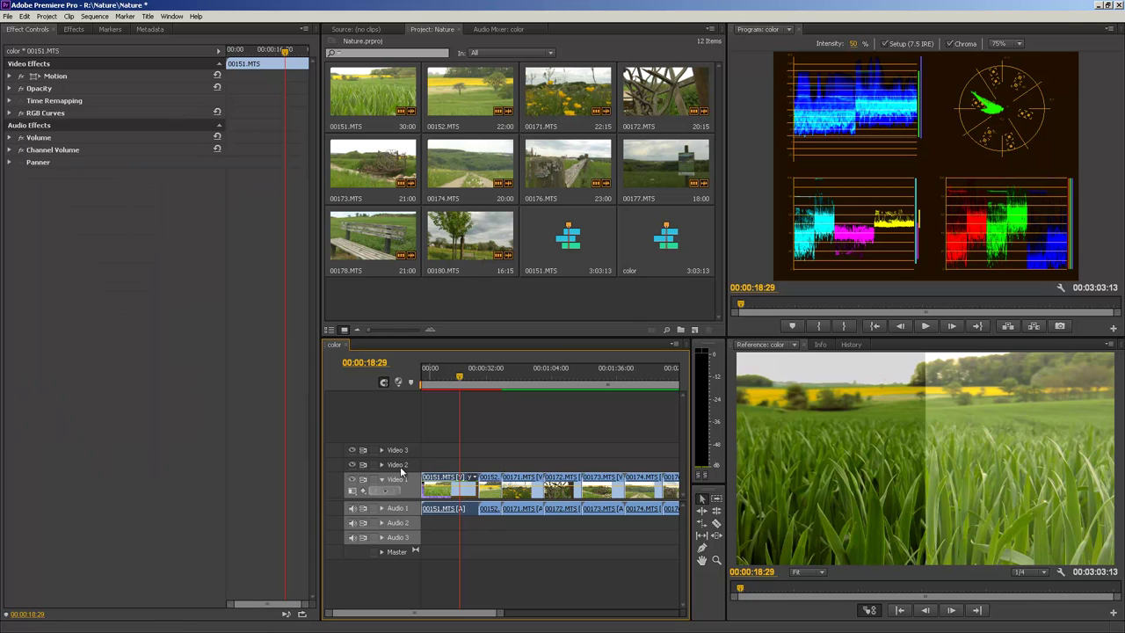
{"action": "left_click", "coordinate": [10, 113]}
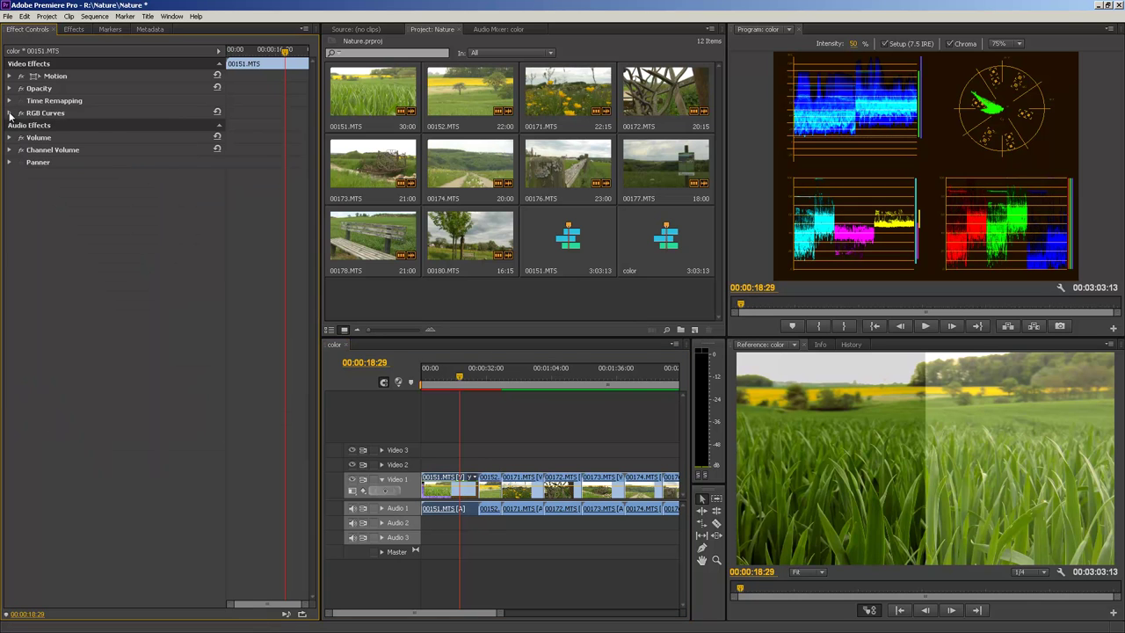
{"action": "left_click", "coordinate": [115, 138]}
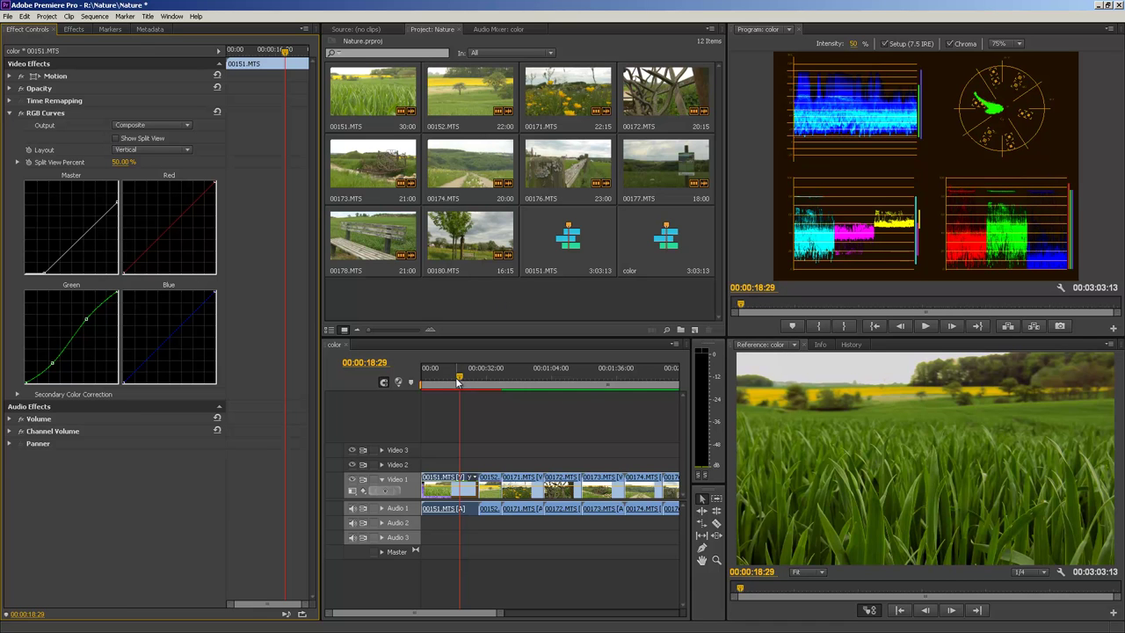
{"action": "left_click_drag", "start_coordinate": [459, 376], "coordinate": [516, 384]}
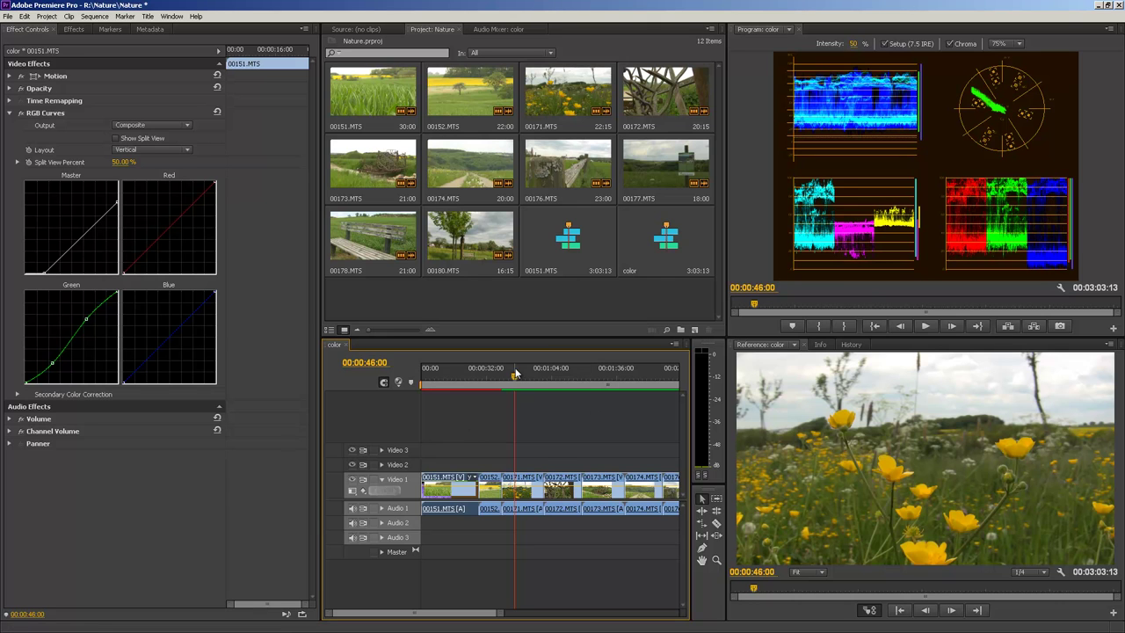
Paste the RGB Curves grade onto 00171.MTS, raise its Master white point and straighten Green
{"action": "left_click", "coordinate": [116, 138]}
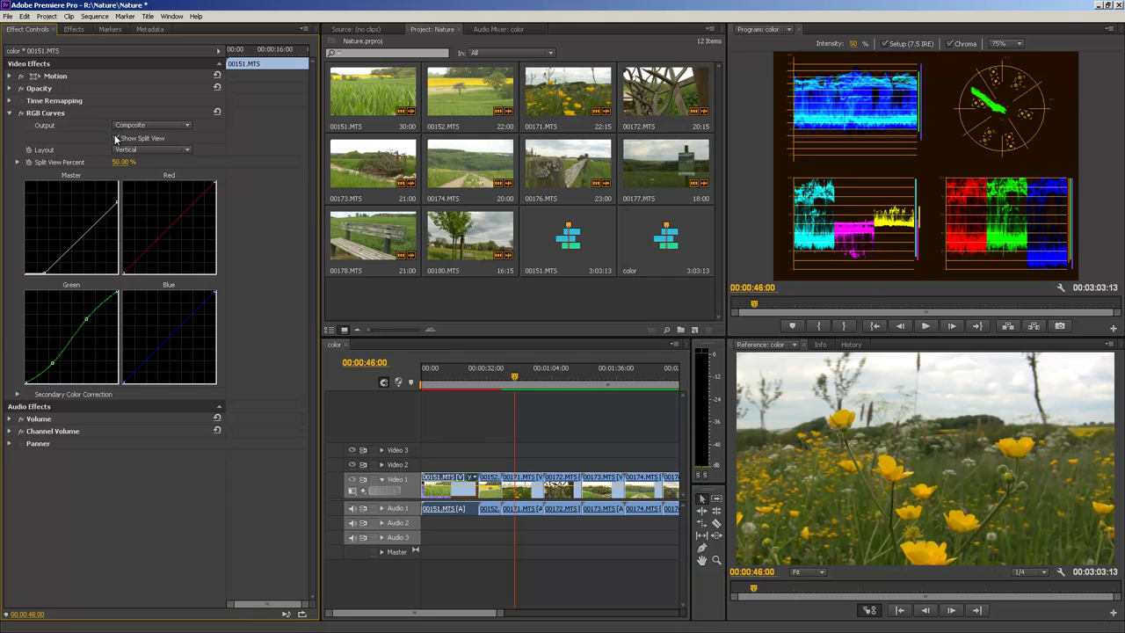
{"action": "left_click", "coordinate": [535, 483]}
{"action": "right_click", "coordinate": [93, 232]}
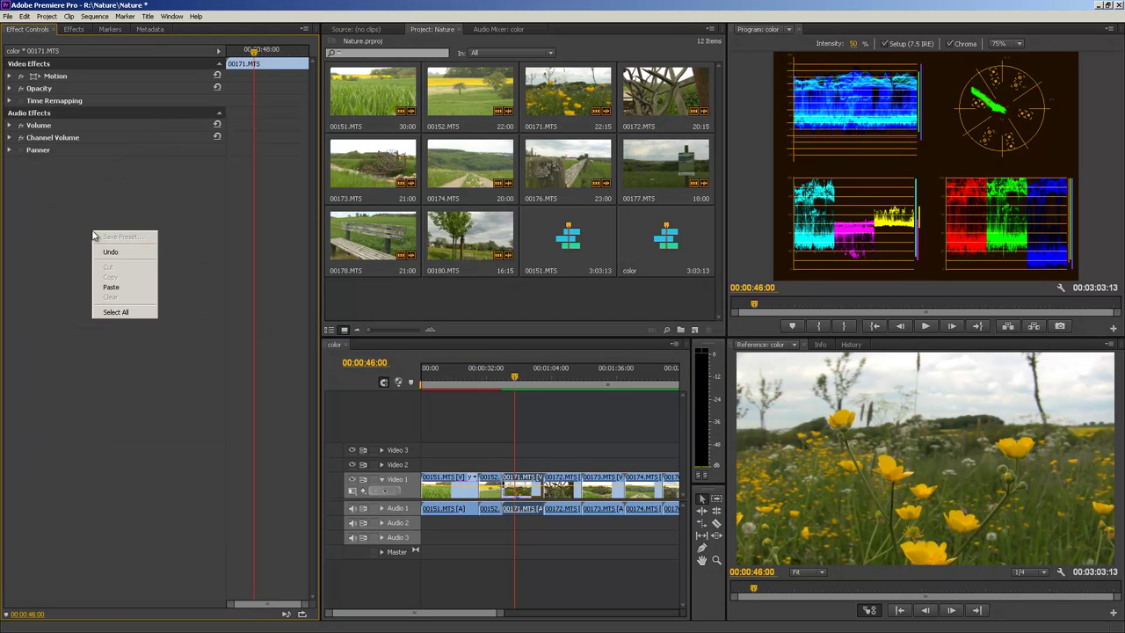
{"action": "left_click", "coordinate": [109, 288]}
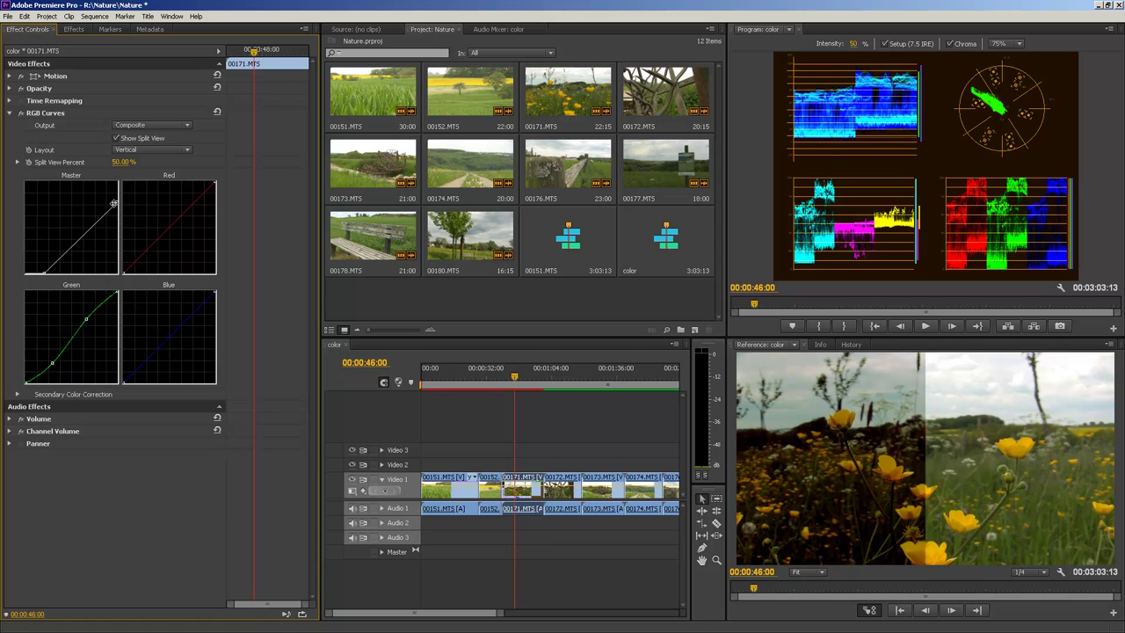
{"action": "left_click_drag", "start_coordinate": [114, 203], "coordinate": [121, 185]}
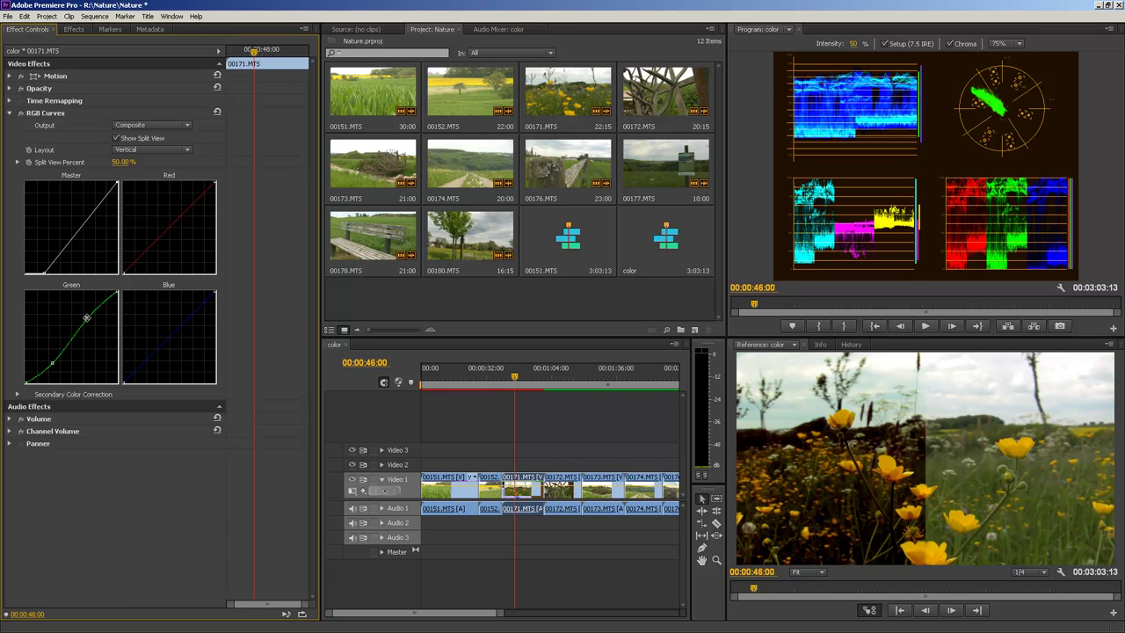
{"action": "left_click_drag", "start_coordinate": [50, 362], "coordinate": [48, 359]}
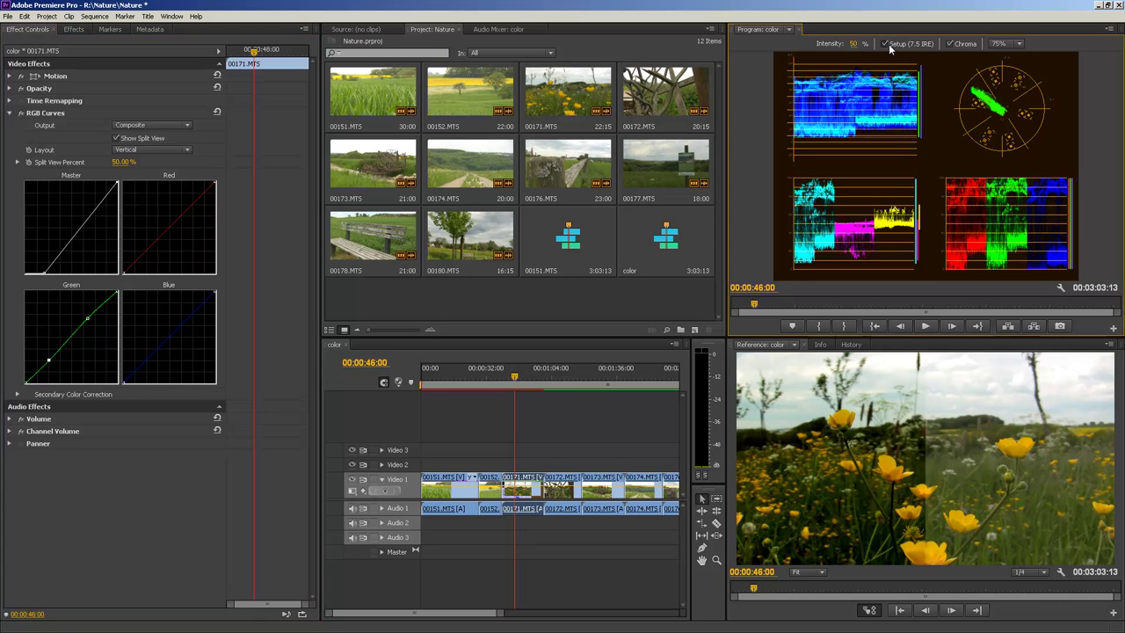
Toggle waveform chroma off and on, then try the vectorscope/waveform with RGB and YCbCr parade layouts
{"action": "left_click", "coordinate": [951, 44]}
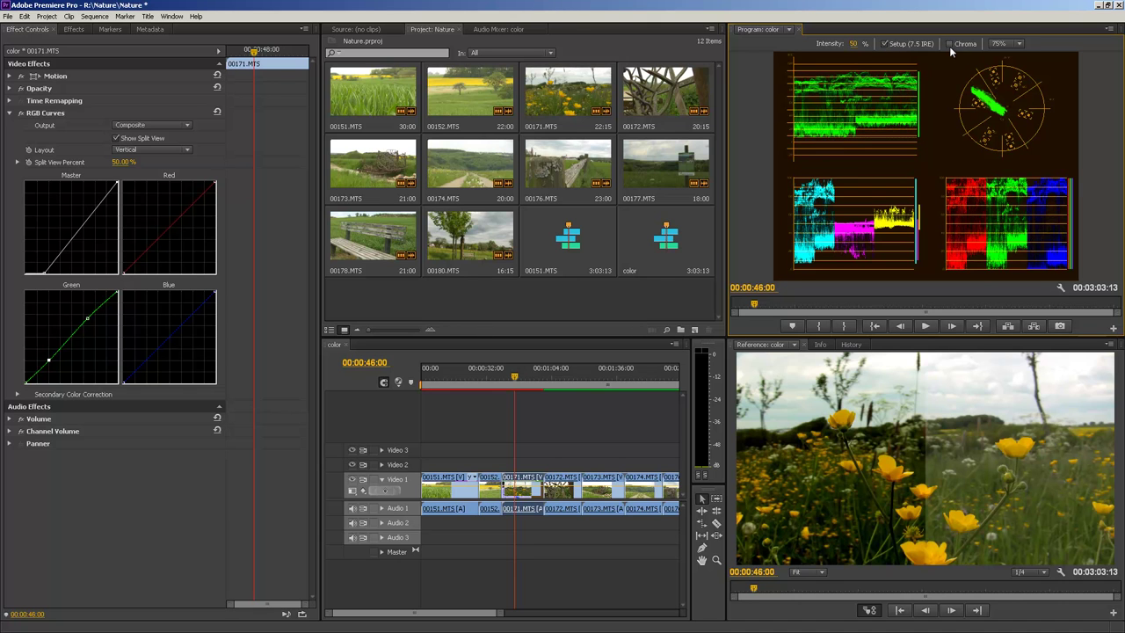
{"action": "left_click", "coordinate": [950, 44]}
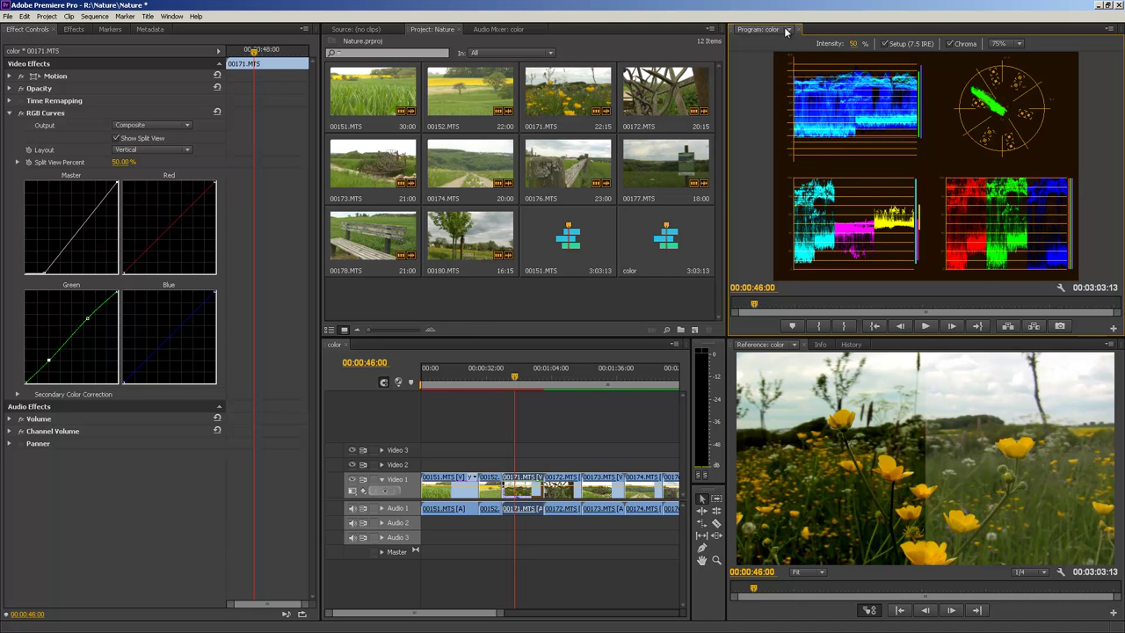
{"action": "left_click", "coordinate": [1109, 29]}
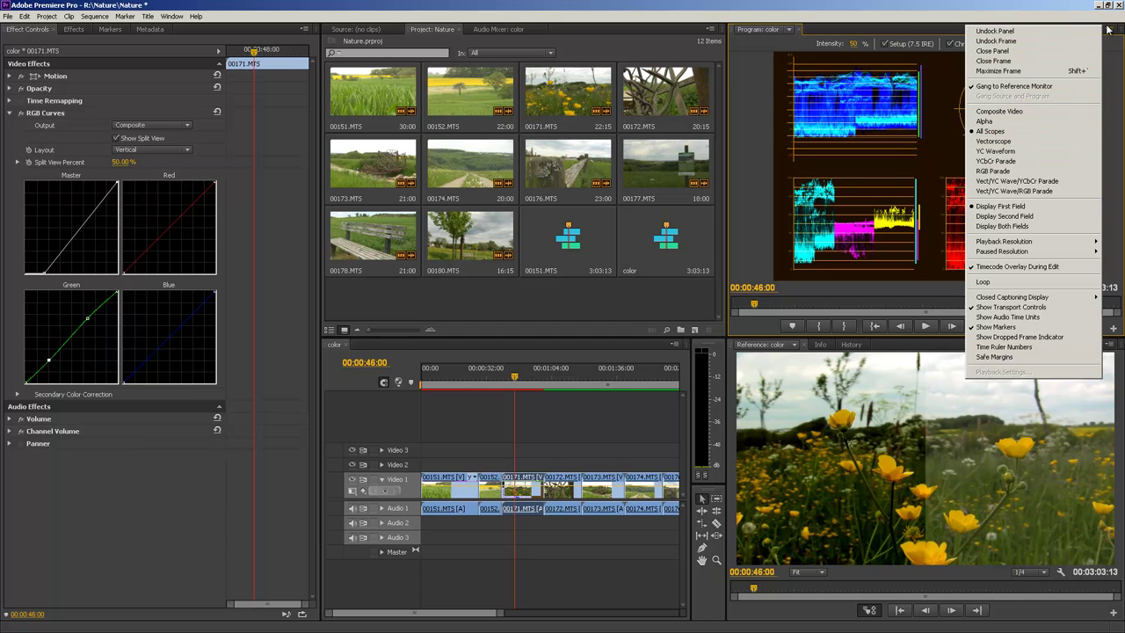
{"action": "left_click", "coordinate": [1066, 190]}
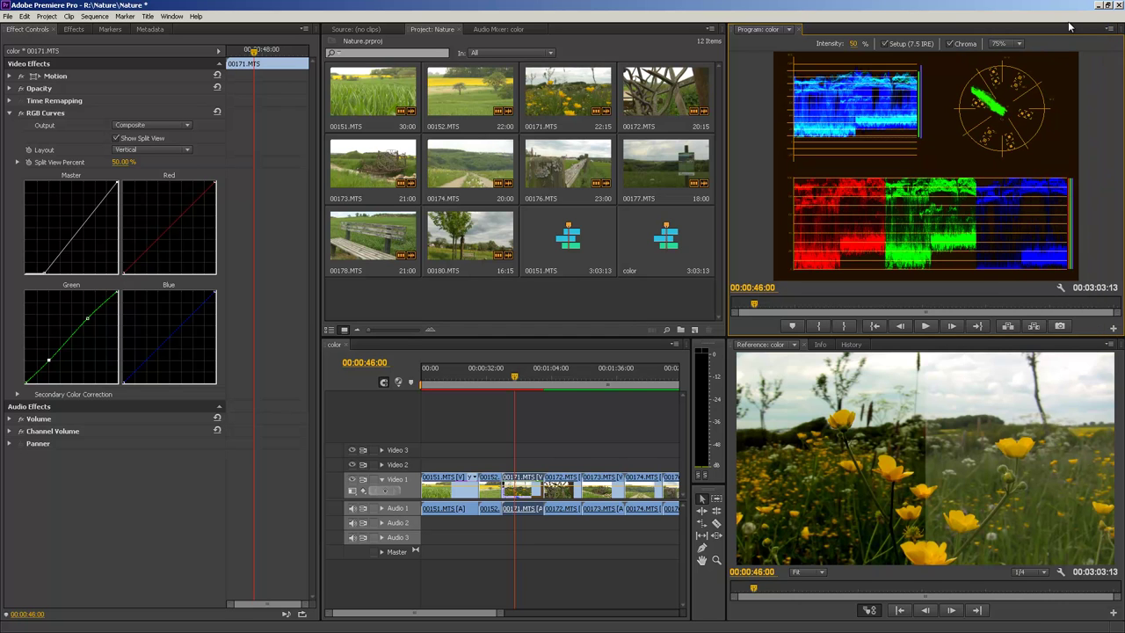
{"action": "left_click", "coordinate": [1110, 30]}
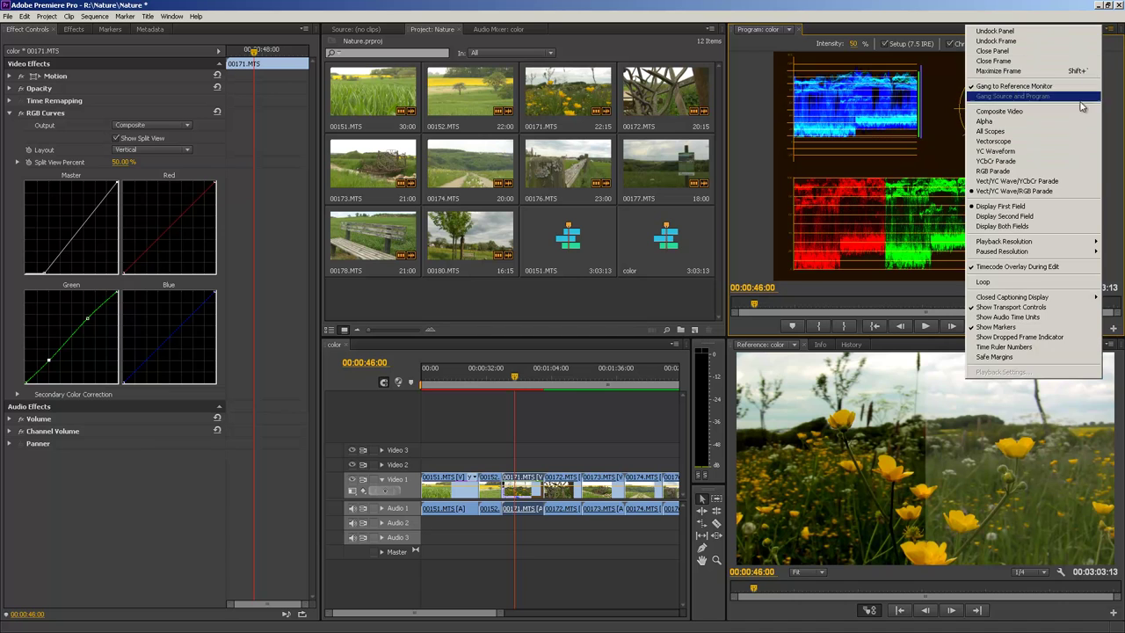
{"action": "left_click", "coordinate": [1078, 181]}
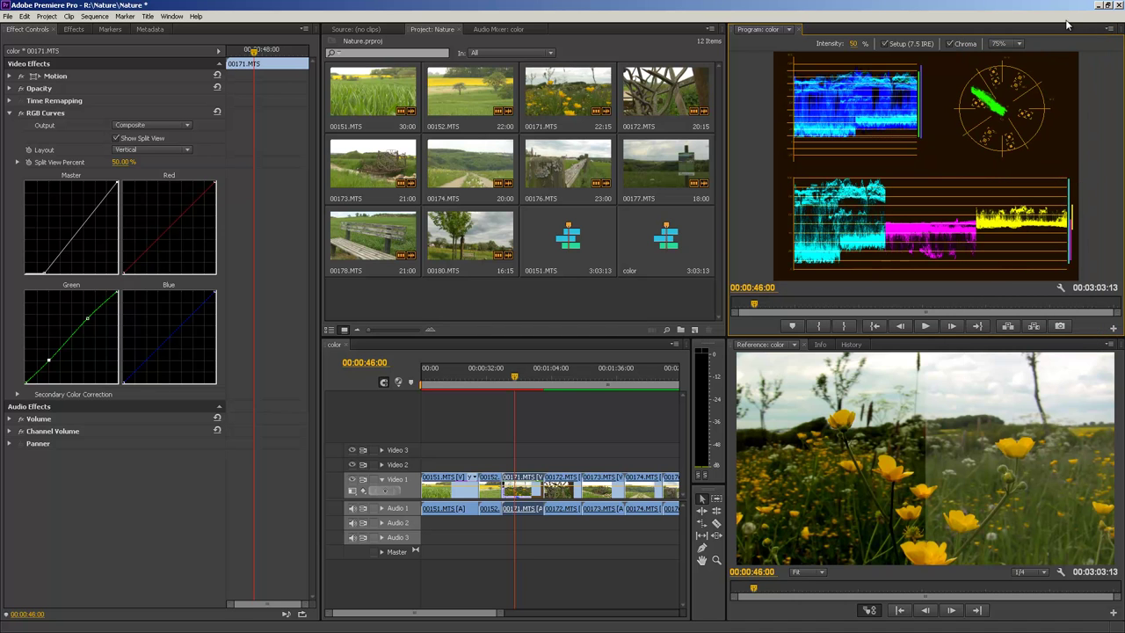
Try RGB Parade and YCbCr Parade alone, then settle on the YC Waveform only
{"action": "left_click", "coordinate": [1109, 29]}
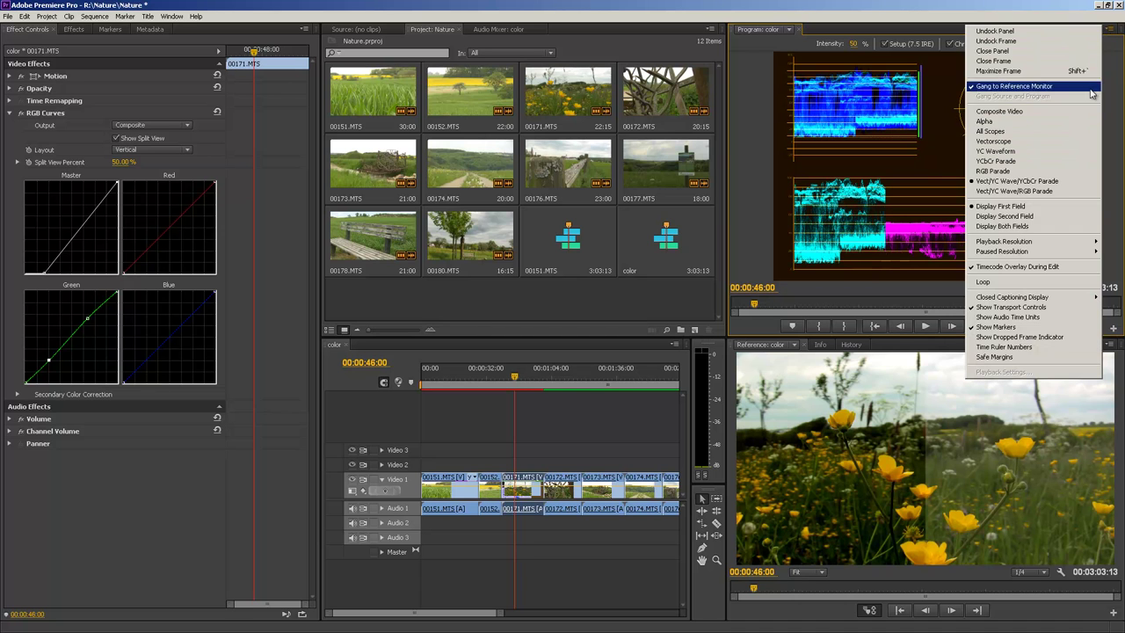
{"action": "left_click", "coordinate": [1086, 173]}
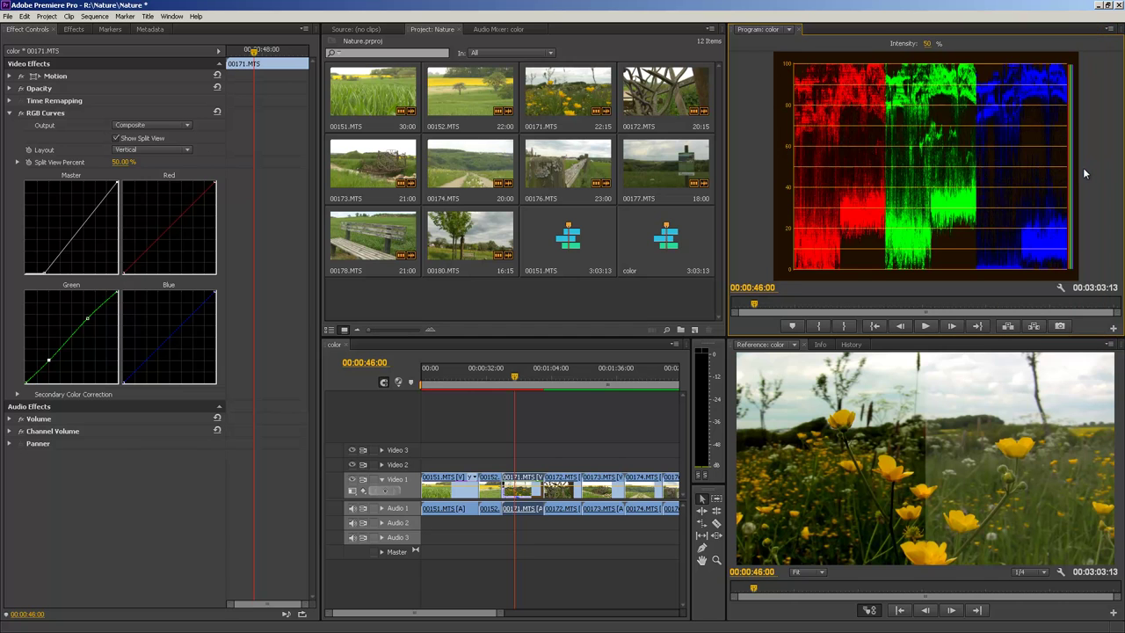
{"action": "left_click", "coordinate": [1111, 31]}
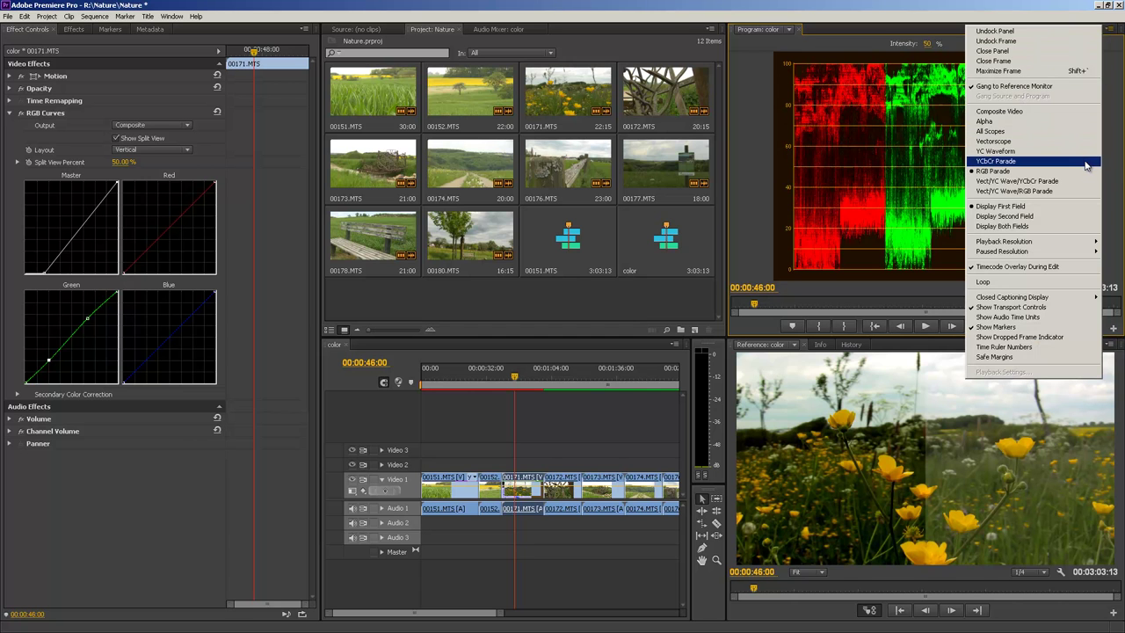
{"action": "left_click", "coordinate": [1086, 162]}
{"action": "left_click", "coordinate": [1111, 32]}
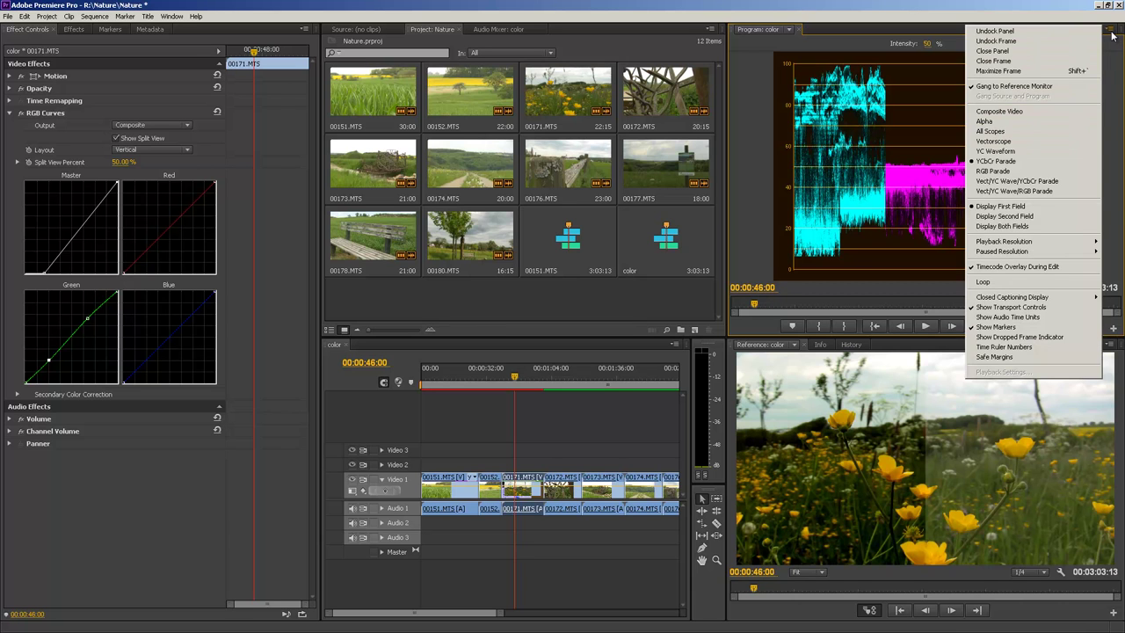
{"action": "left_click", "coordinate": [1081, 152]}
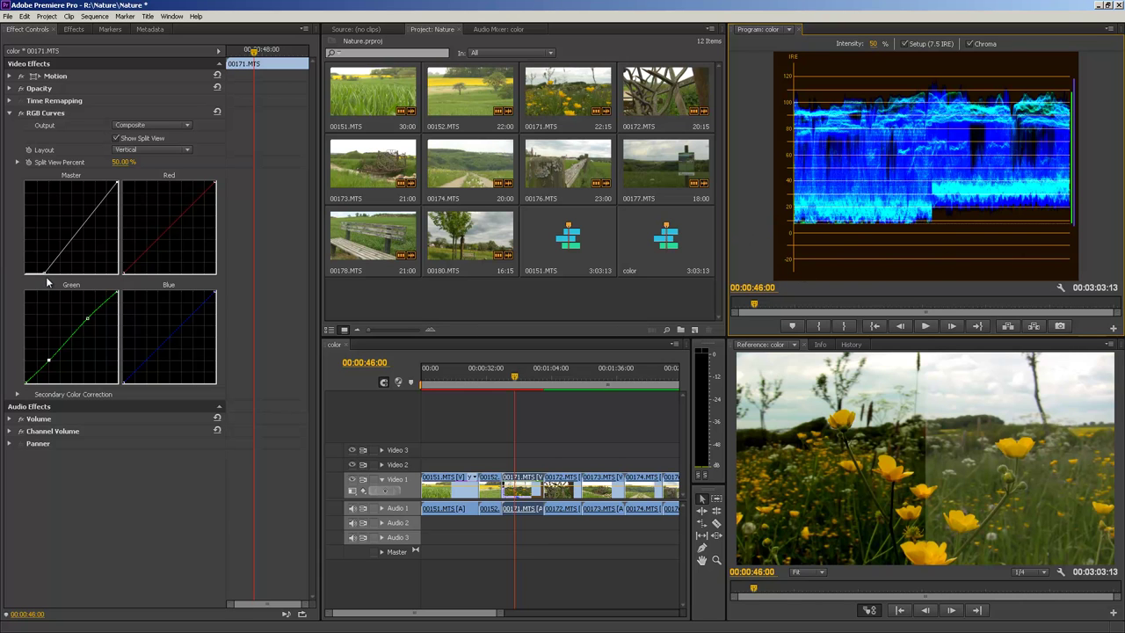
Pull 00171.MTS's Master black point inward and fine-tune its white point against the YC Waveform
{"action": "left_click_drag", "start_coordinate": [46, 273], "coordinate": [3, 273]}
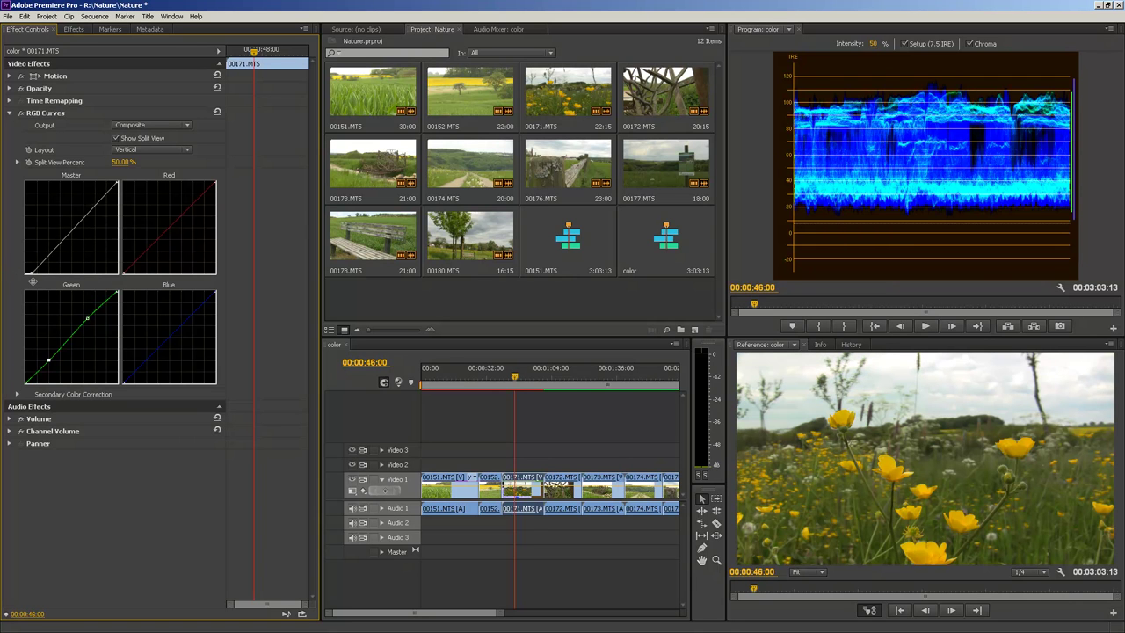
{"action": "left_click_drag", "start_coordinate": [32, 278], "coordinate": [32, 284]}
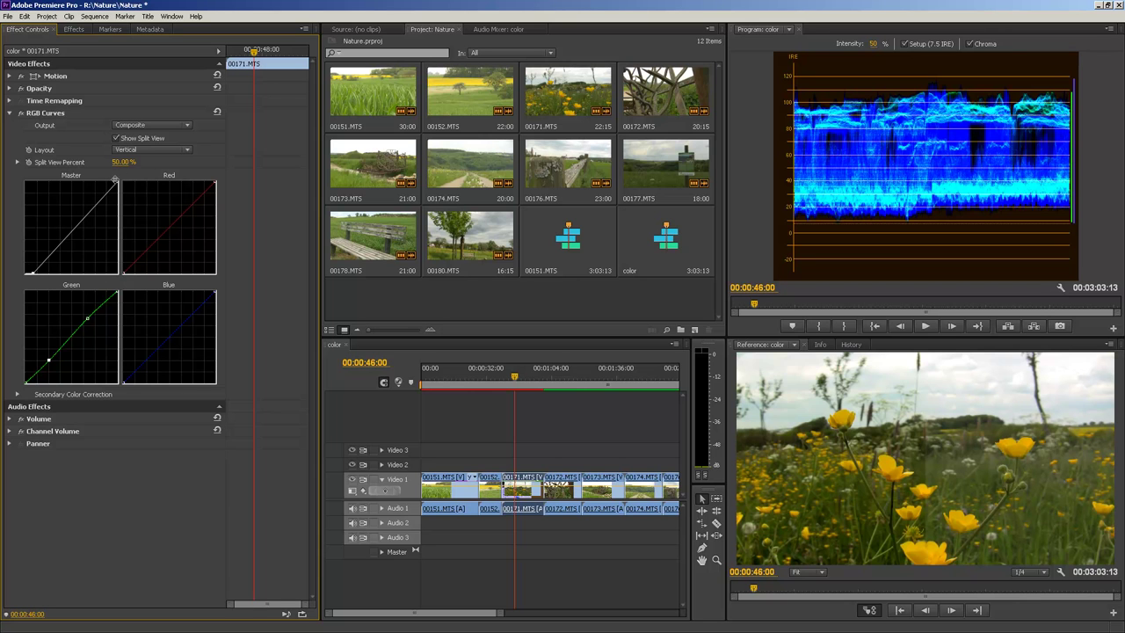
{"action": "left_click_drag", "start_coordinate": [114, 181], "coordinate": [141, 169]}
{"action": "left_click_drag", "start_coordinate": [145, 183], "coordinate": [145, 185]}
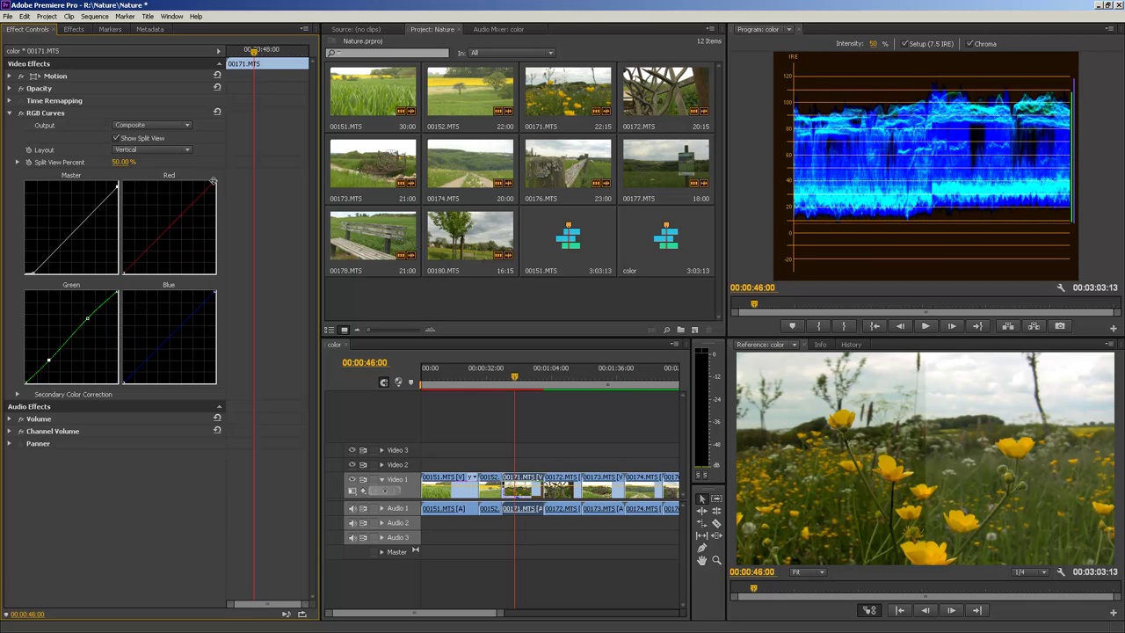
Steepen the Red curve, pull its black point inward and add two Red control points
{"action": "left_click_drag", "start_coordinate": [213, 181], "coordinate": [258, 190]}
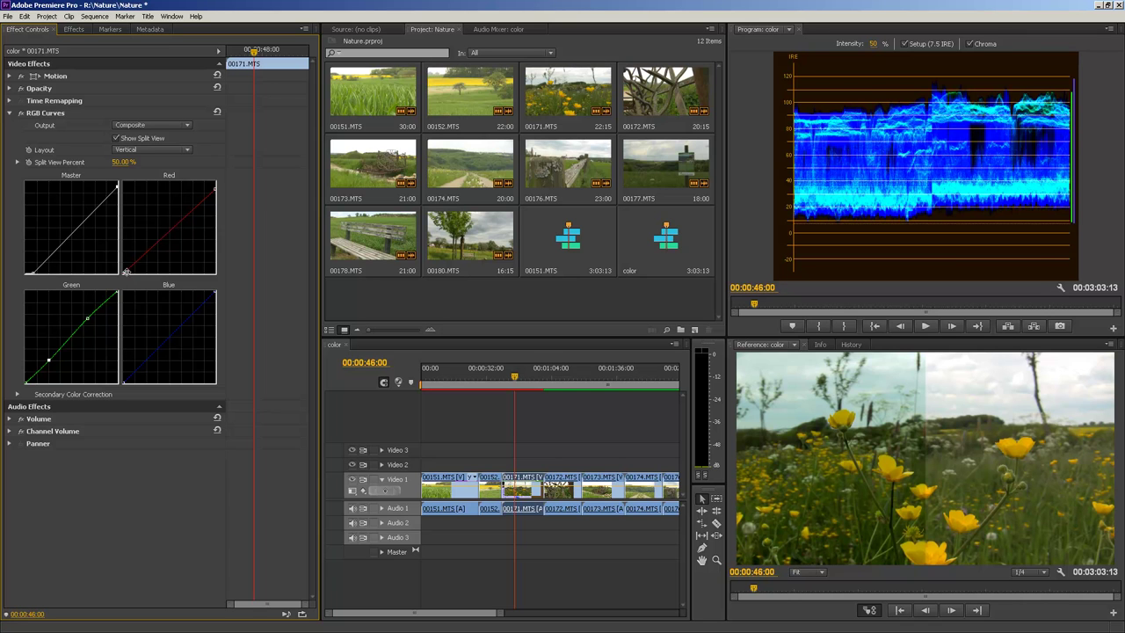
{"action": "mouse_move", "coordinate": [125, 272]}
{"action": "left_mouse_down"}
{"action": "mouse_move", "coordinate": [201, 298]}
{"action": "mouse_move", "coordinate": [121, 294]}
{"action": "left_mouse_up"}
{"action": "left_click", "coordinate": [195, 207]}
{"action": "left_click", "coordinate": [149, 247]}
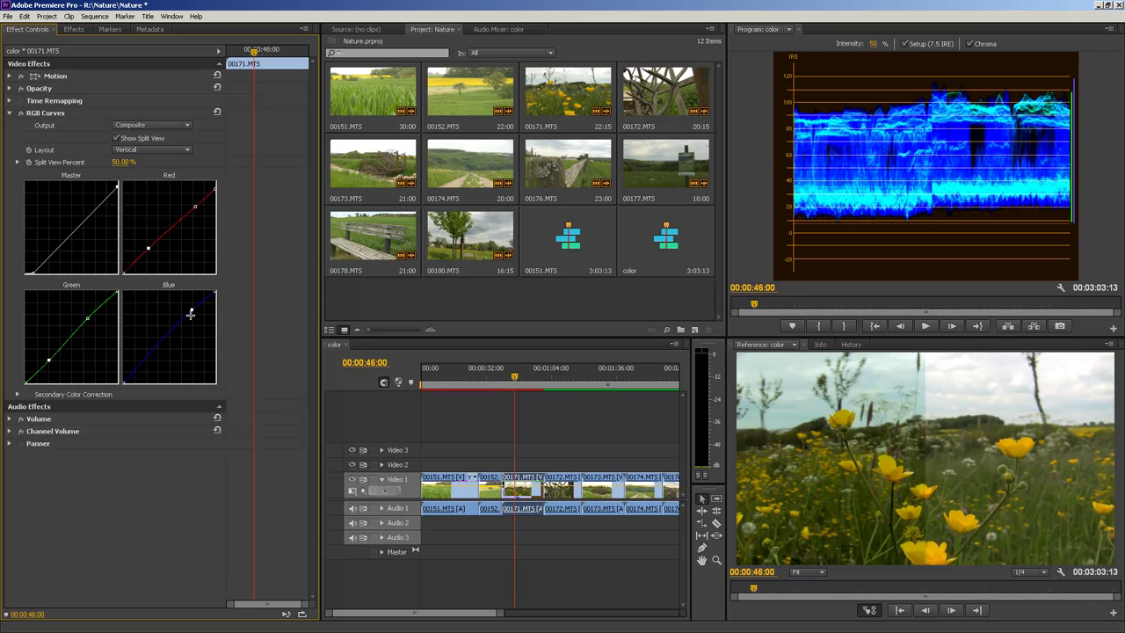
Adjust the Blue curve's top point and add a raised lower point to add blue
{"action": "left_click_drag", "start_coordinate": [190, 313], "coordinate": [191, 311]}
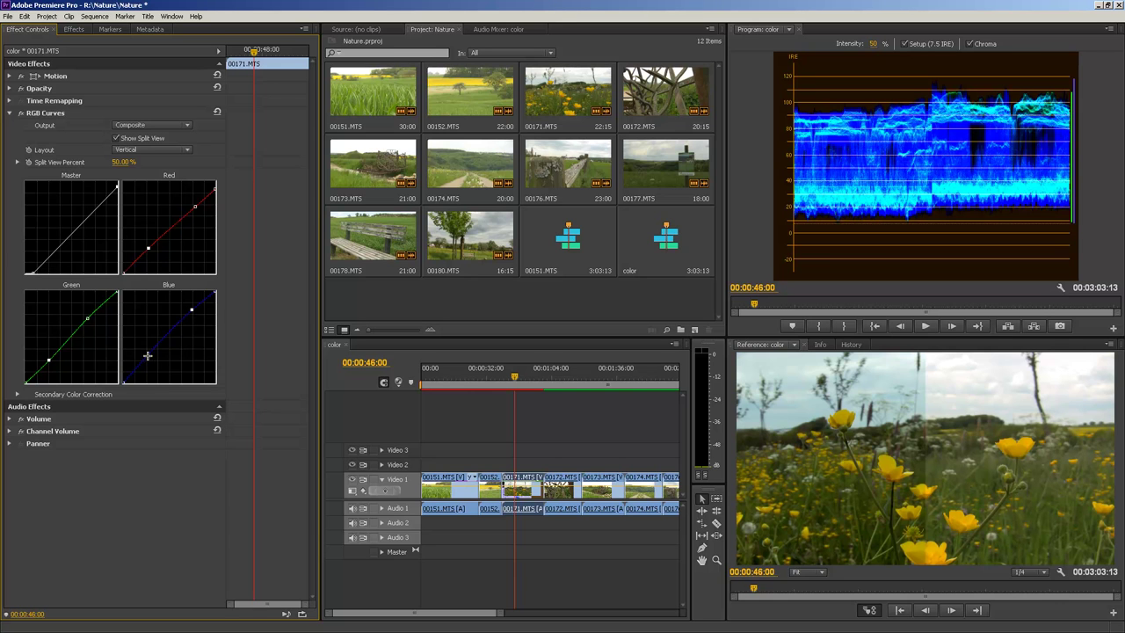
{"action": "left_click_drag", "start_coordinate": [142, 360], "coordinate": [154, 379]}
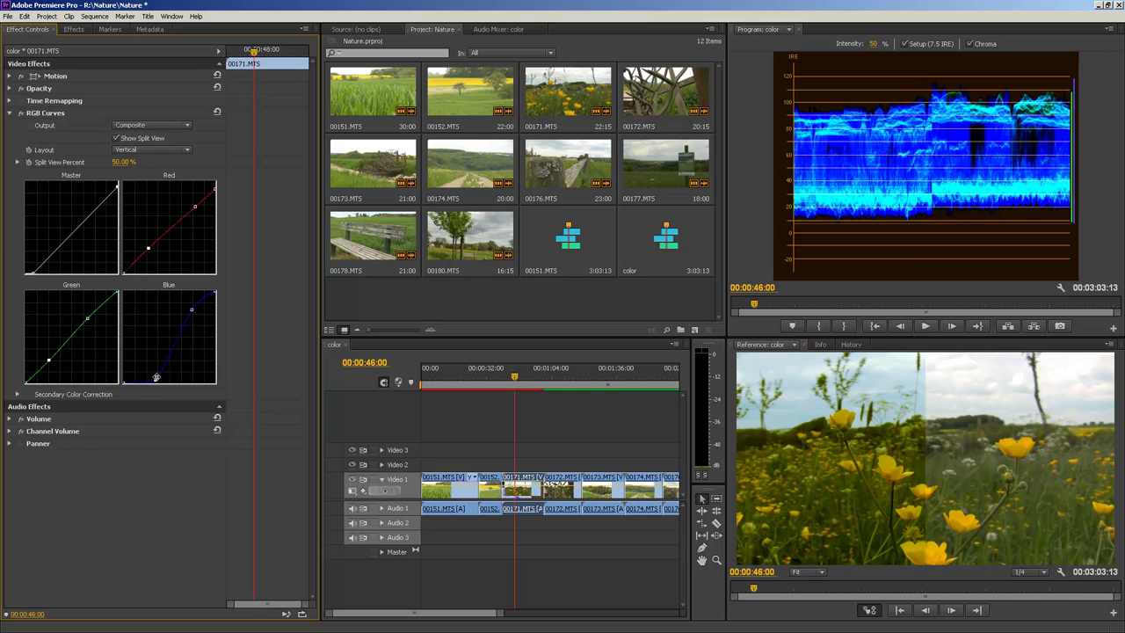
{"action": "left_click_drag", "start_coordinate": [156, 379], "coordinate": [134, 364]}
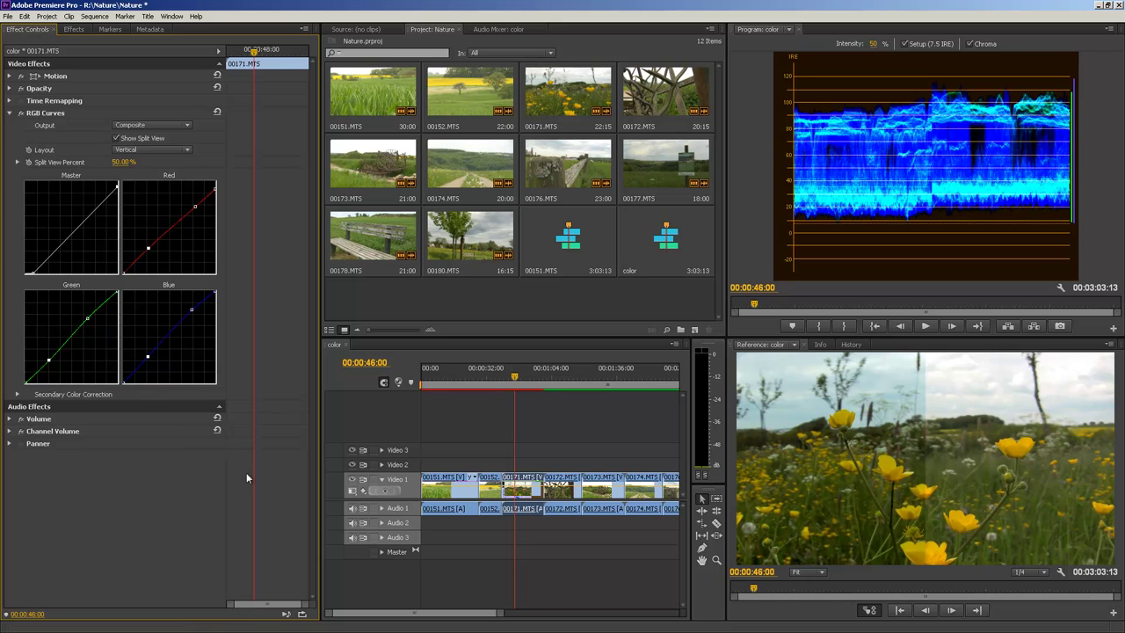
Uncheck Show Split View and toggle 00171's RGB Curves off and on to compare, ending enabled
{"action": "left_click", "coordinate": [117, 139]}
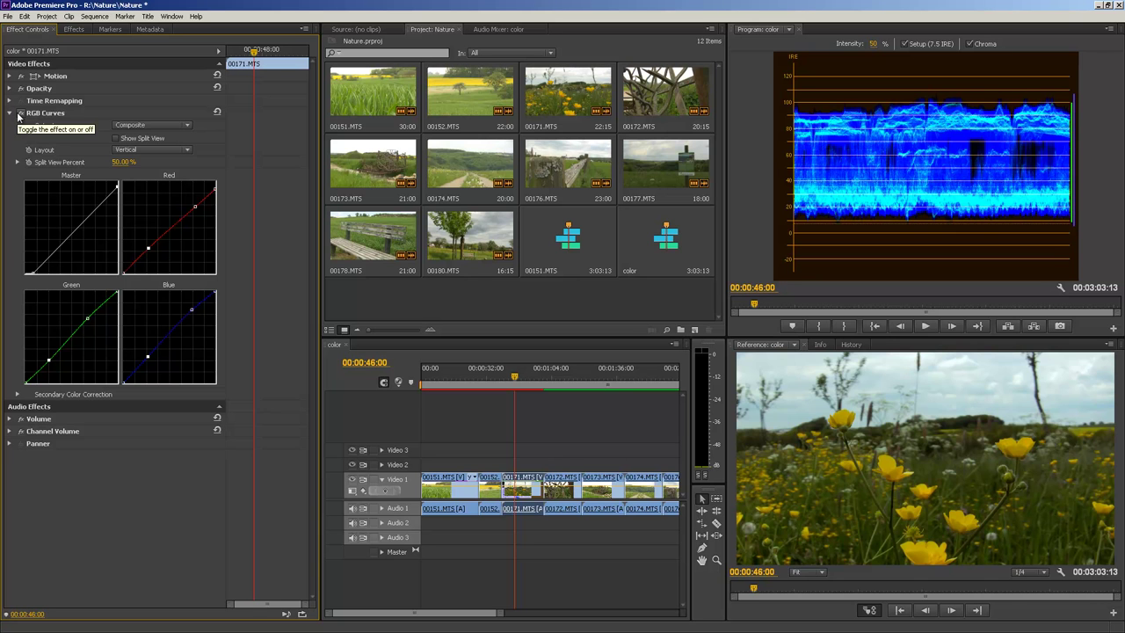
{"action": "left_click", "coordinate": [19, 115]}
{"action": "left_click", "coordinate": [19, 116]}
{"action": "left_click", "coordinate": [19, 115]}
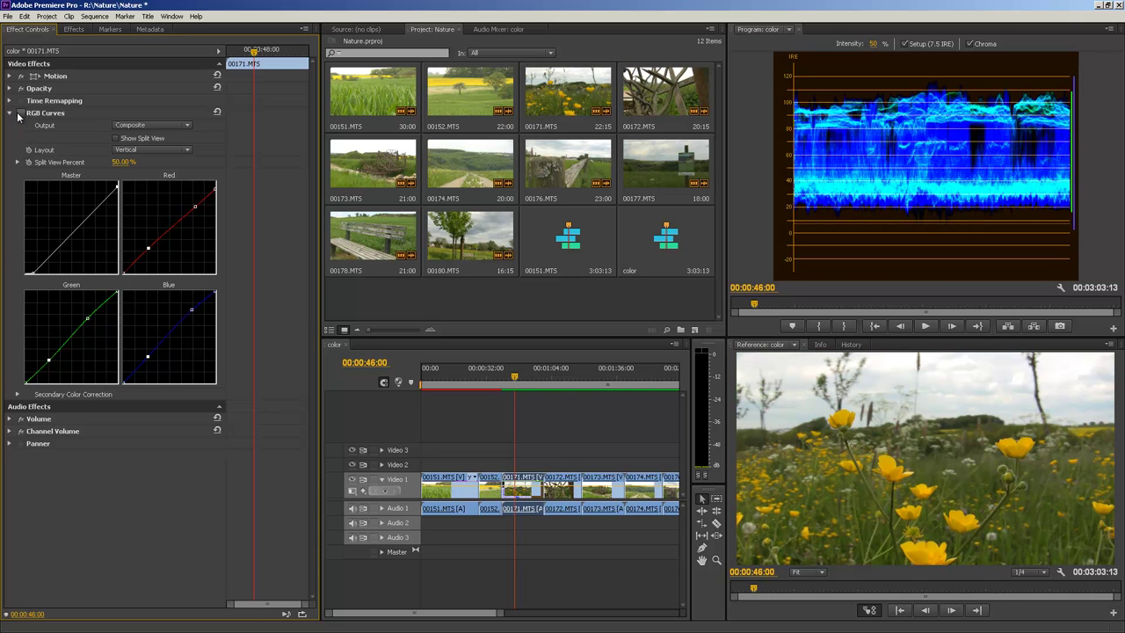
{"action": "left_click", "coordinate": [20, 115]}
{"action": "left_click", "coordinate": [19, 115]}
{"action": "left_click", "coordinate": [20, 115]}
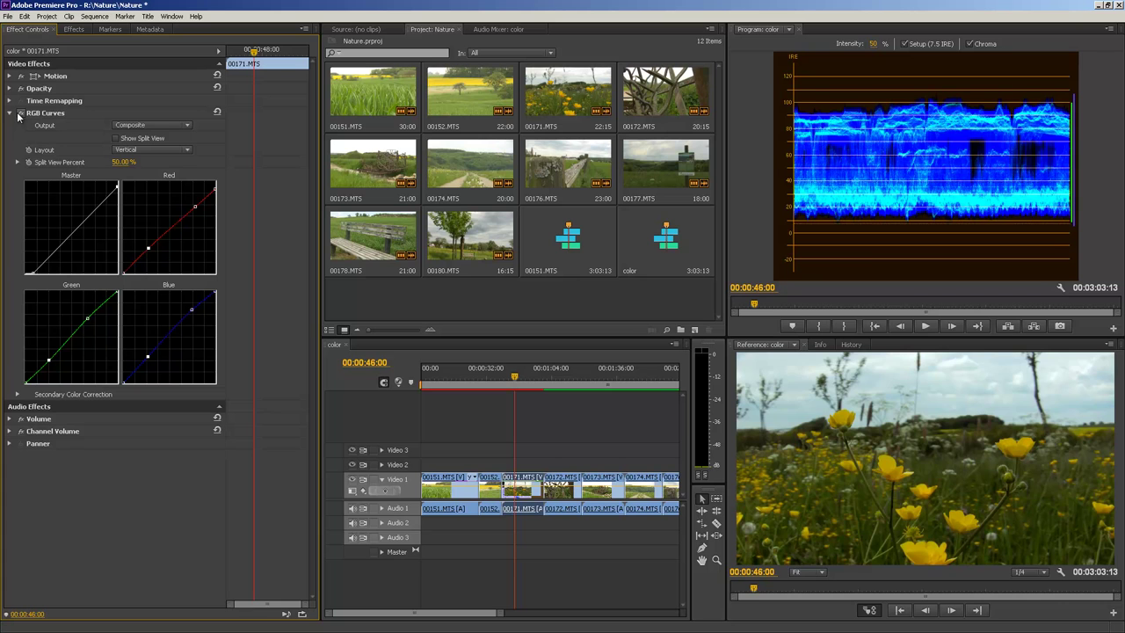
{"action": "left_click", "coordinate": [20, 115]}
{"action": "left_click", "coordinate": [19, 115]}
{"action": "left_click", "coordinate": [19, 115]}
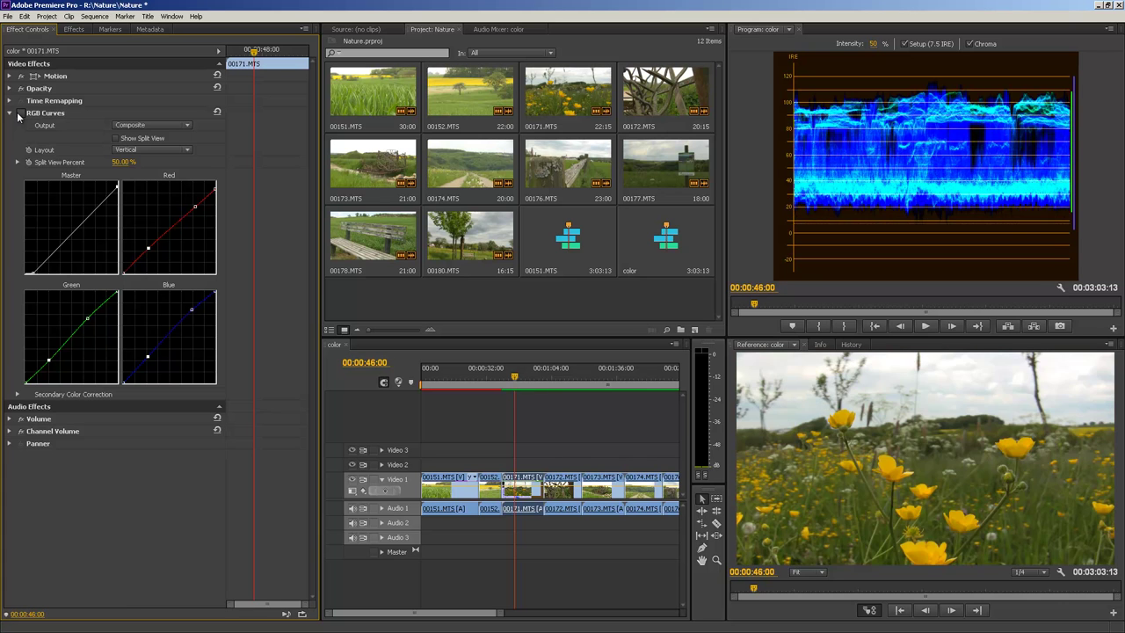
{"action": "left_click", "coordinate": [20, 115]}
{"action": "left_click", "coordinate": [20, 115]}
{"action": "left_click", "coordinate": [19, 115]}
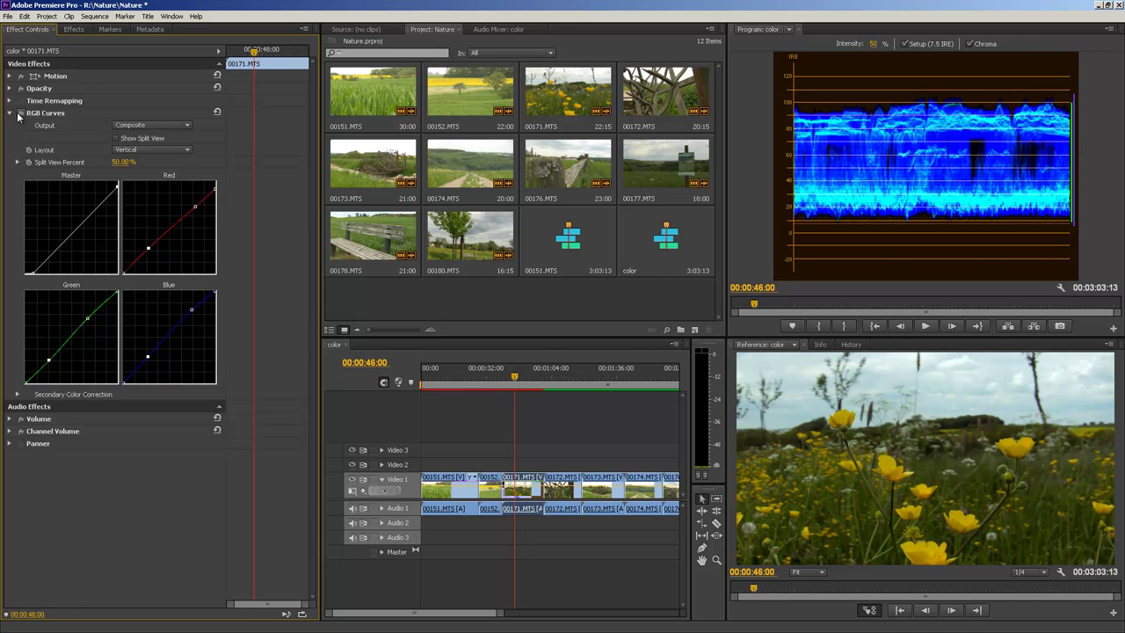
Expand Secondary Color Correction and eyedropper the yellow buttercup as its Center colour
{"action": "left_click", "coordinate": [18, 396]}
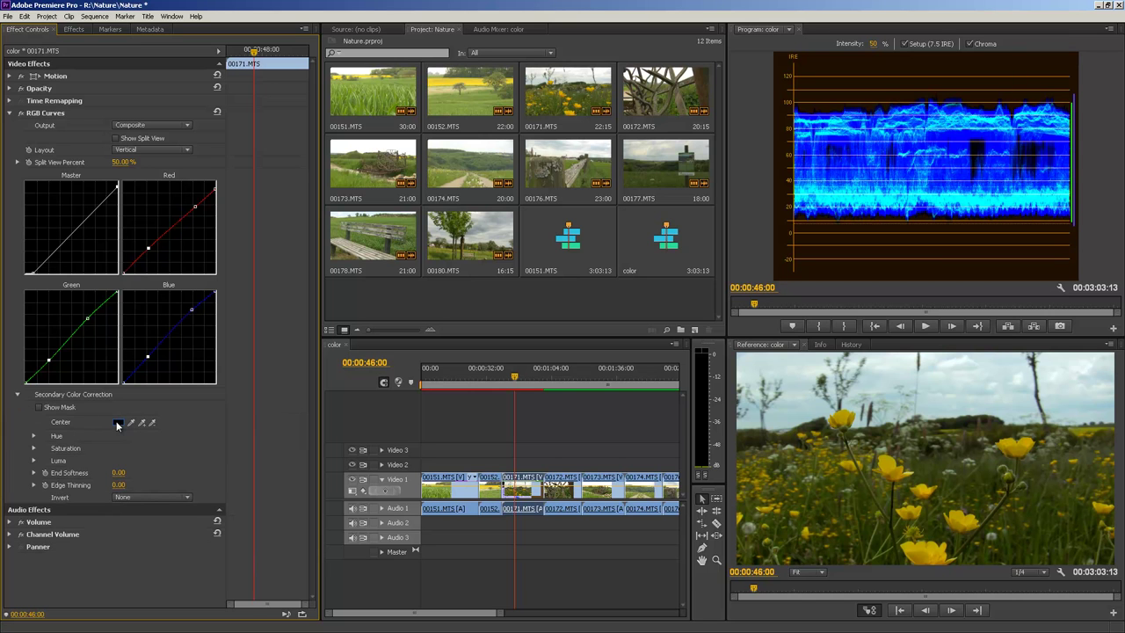
{"action": "left_click", "coordinate": [118, 423]}
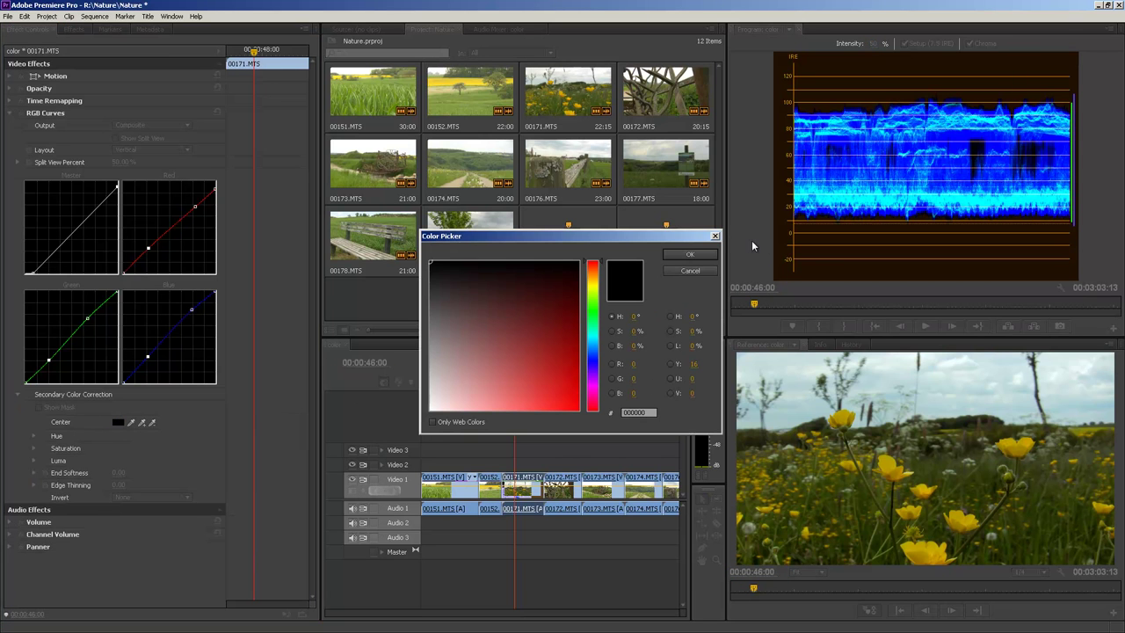
{"action": "left_click", "coordinate": [691, 270]}
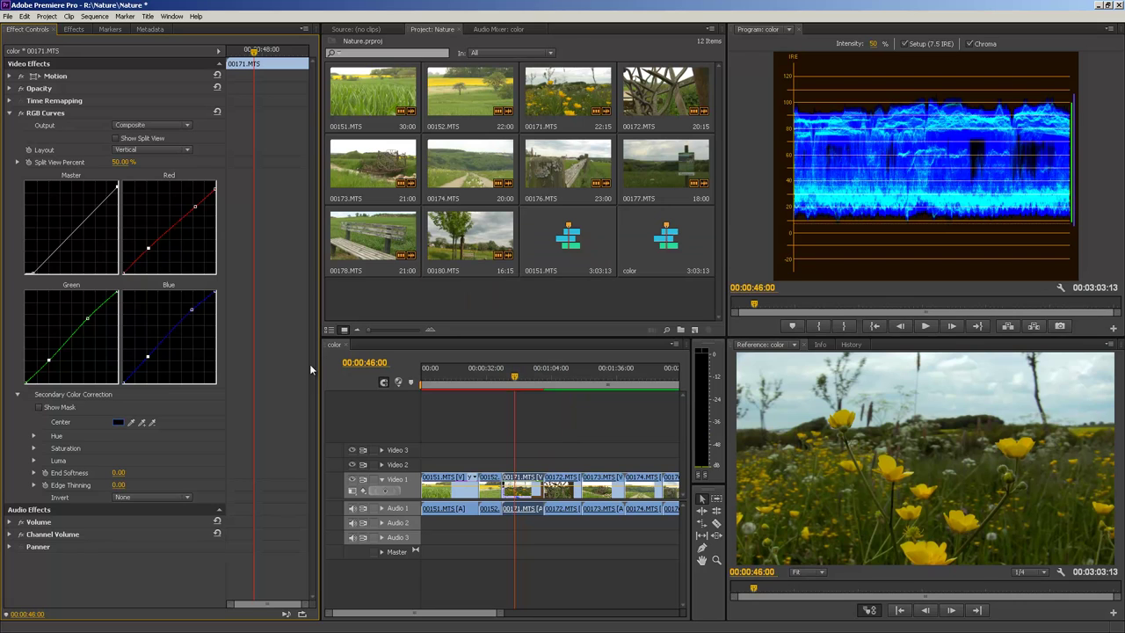
{"action": "left_click", "coordinate": [132, 422]}
{"action": "left_click", "coordinate": [144, 421]}
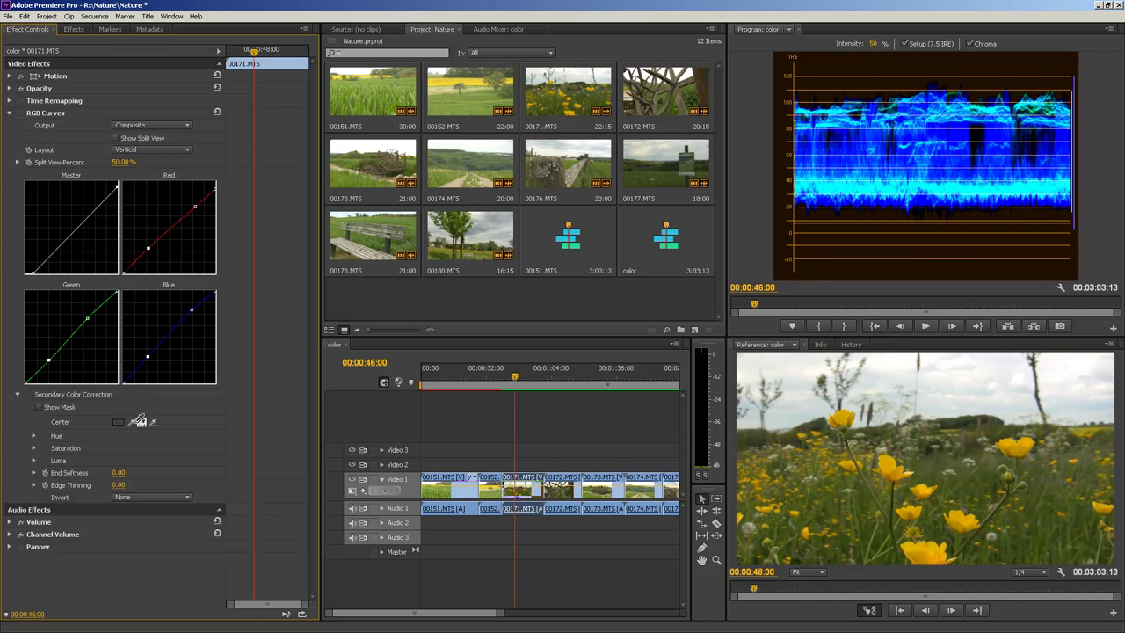
{"action": "left_click_drag", "start_coordinate": [139, 421], "coordinate": [888, 463]}
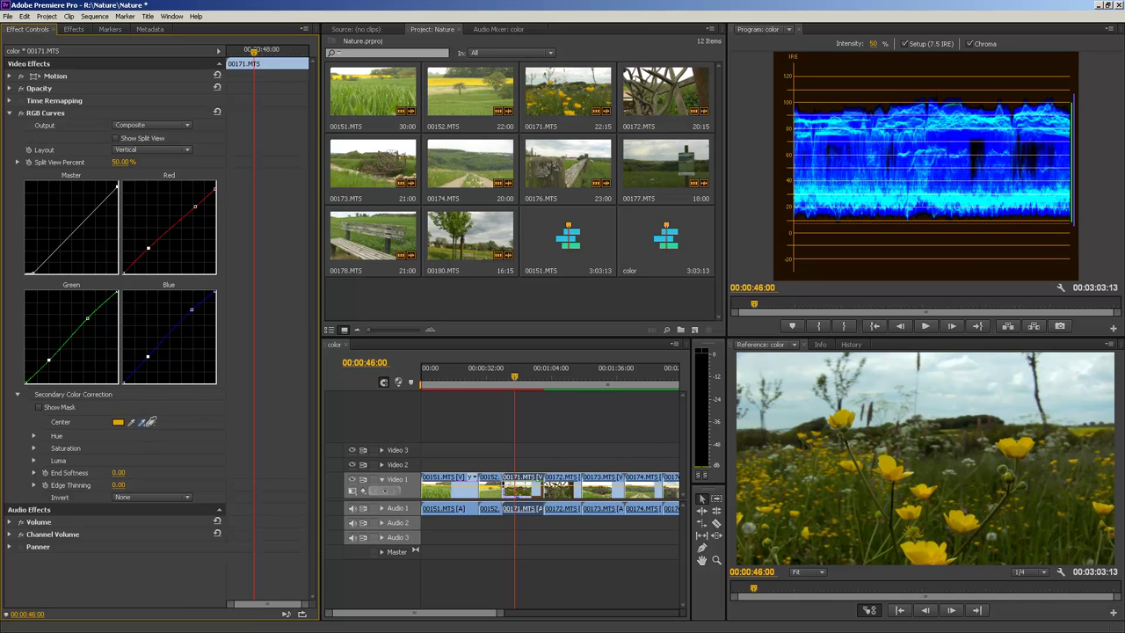
{"action": "left_click_drag", "start_coordinate": [142, 422], "coordinate": [891, 457]}
Try Invert Limit Color and Invert Mask, then set Invert back to None
{"action": "left_click", "coordinate": [123, 499]}
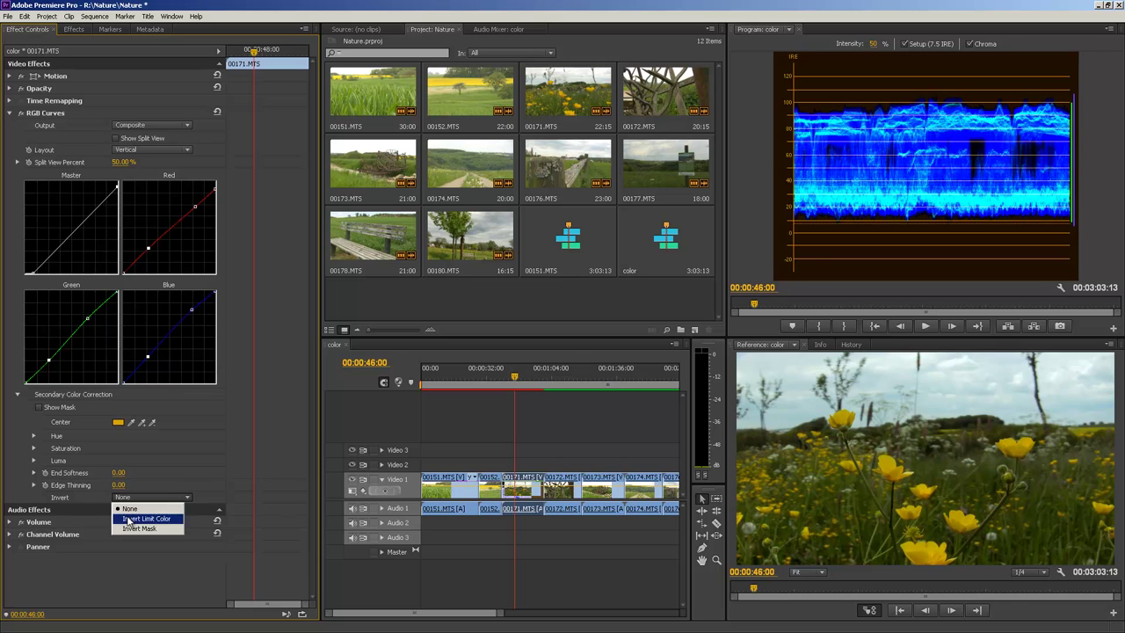
{"action": "left_click", "coordinate": [127, 516]}
{"action": "left_click", "coordinate": [130, 499]}
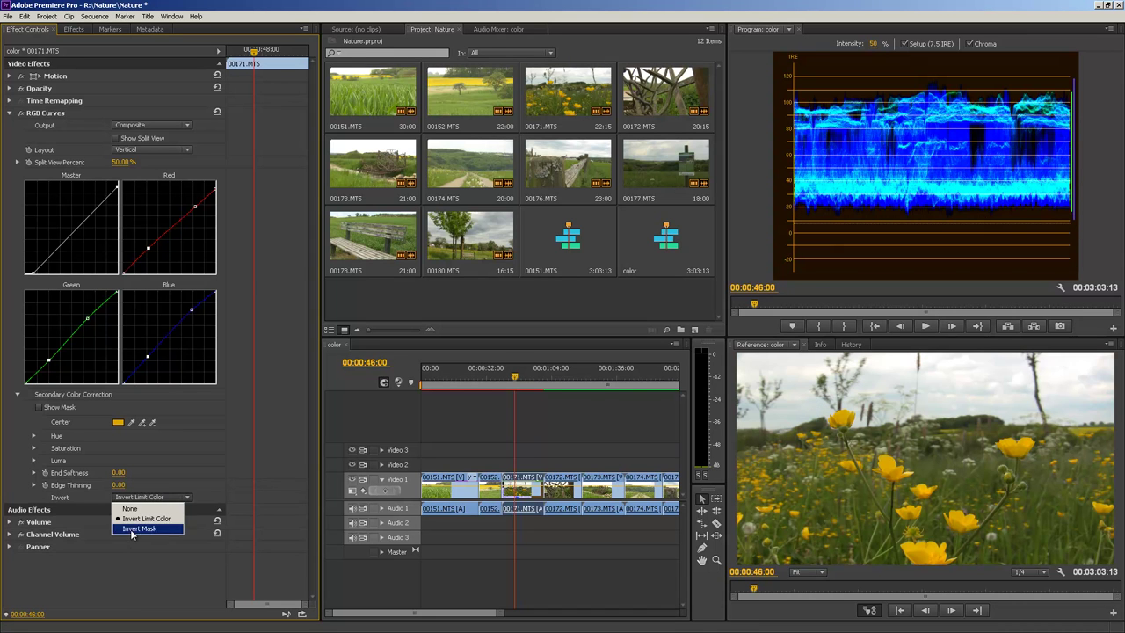
{"action": "left_click", "coordinate": [130, 529]}
{"action": "left_click", "coordinate": [134, 498]}
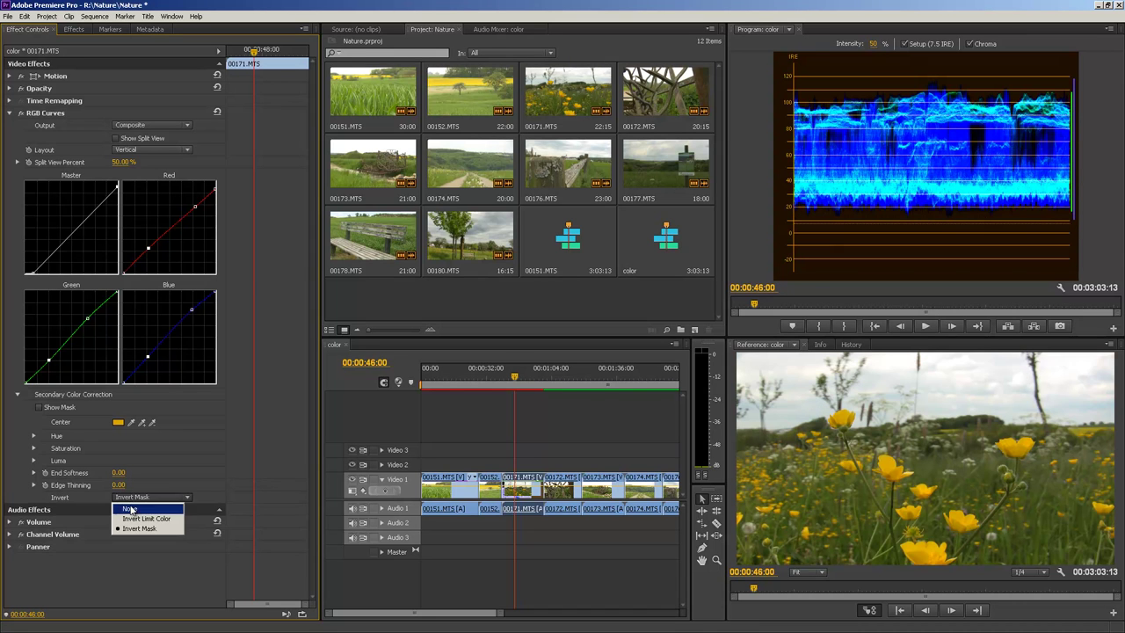
{"action": "left_click", "coordinate": [132, 505]}
Set Edge Thinning to 0 and expand the Hue range settings
{"action": "left_click_drag", "start_coordinate": [118, 486], "coordinate": [91, 489]}
{"action": "left_click", "coordinate": [123, 485]}
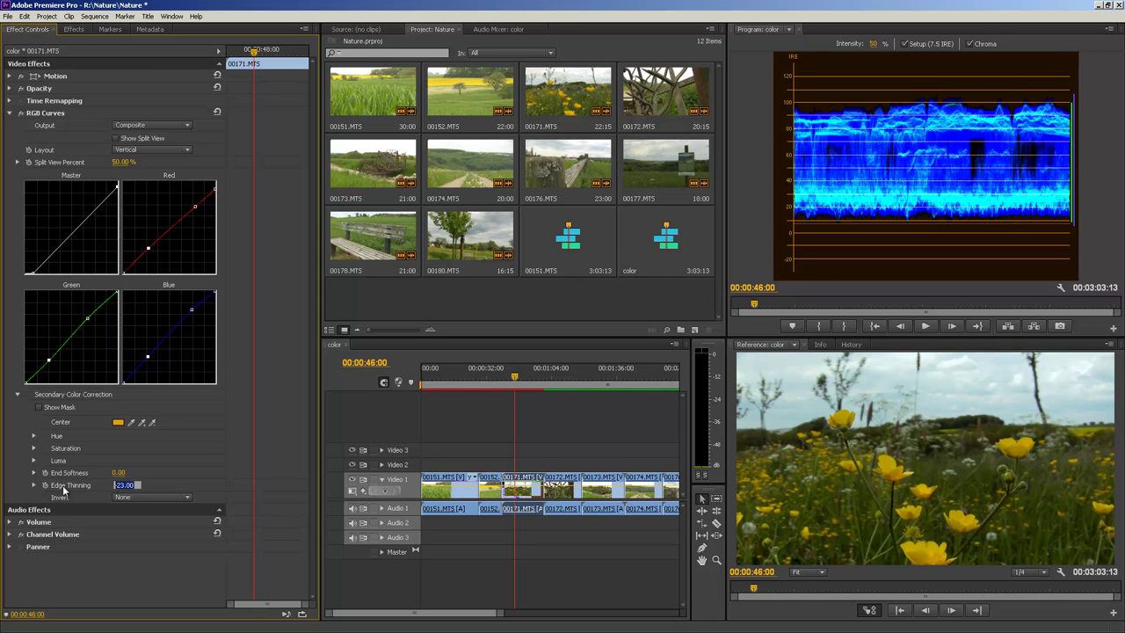
{"action": "type", "text": "0"}
{"action": "left_click", "coordinate": [35, 437]}
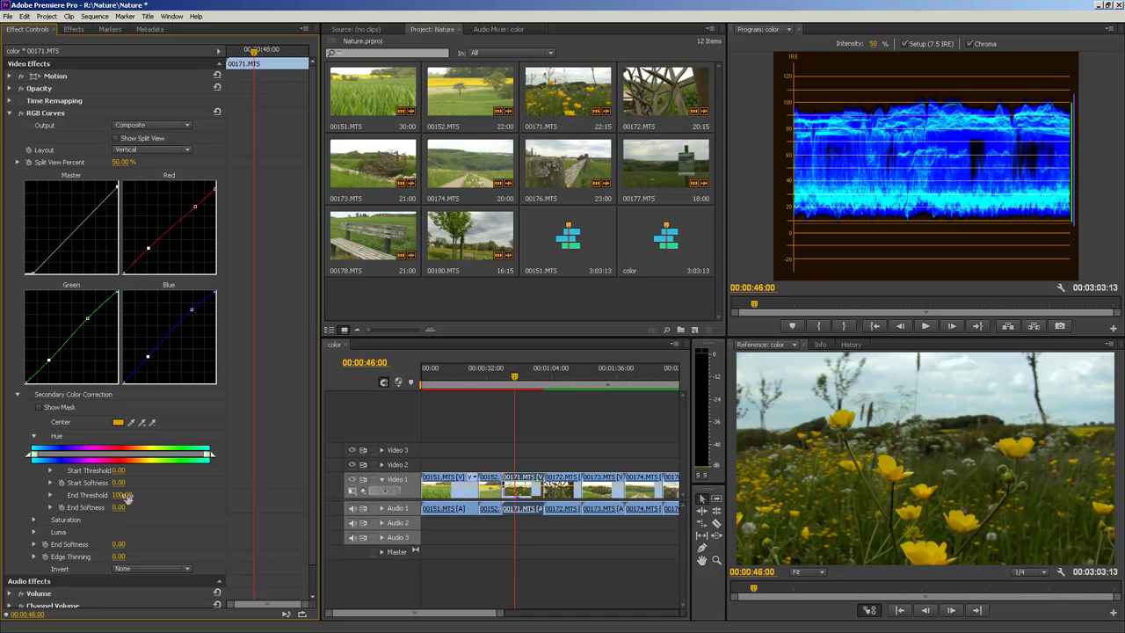
Try narrowing the secondary correction's hue and saturation ranges, then restore both to full range (End Threshold 100)
{"action": "mouse_move", "coordinate": [121, 471]}
{"action": "left_mouse_down"}
{"action": "mouse_move", "coordinate": [143, 476]}
{"action": "mouse_move", "coordinate": [85, 472]}
{"action": "left_mouse_up"}
{"action": "mouse_move", "coordinate": [39, 459]}
{"action": "left_mouse_down"}
{"action": "mouse_move", "coordinate": [147, 458]}
{"action": "mouse_move", "coordinate": [17, 459]}
{"action": "left_mouse_up"}
{"action": "left_click_drag", "start_coordinate": [212, 459], "coordinate": [160, 463]}
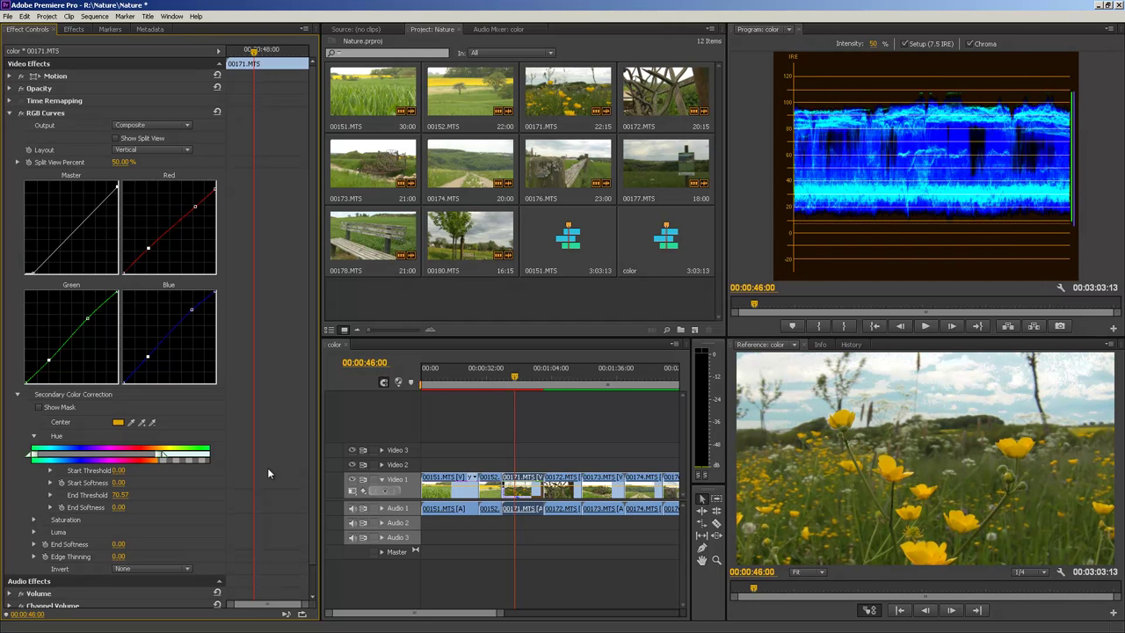
{"action": "left_click", "coordinate": [65, 422]}
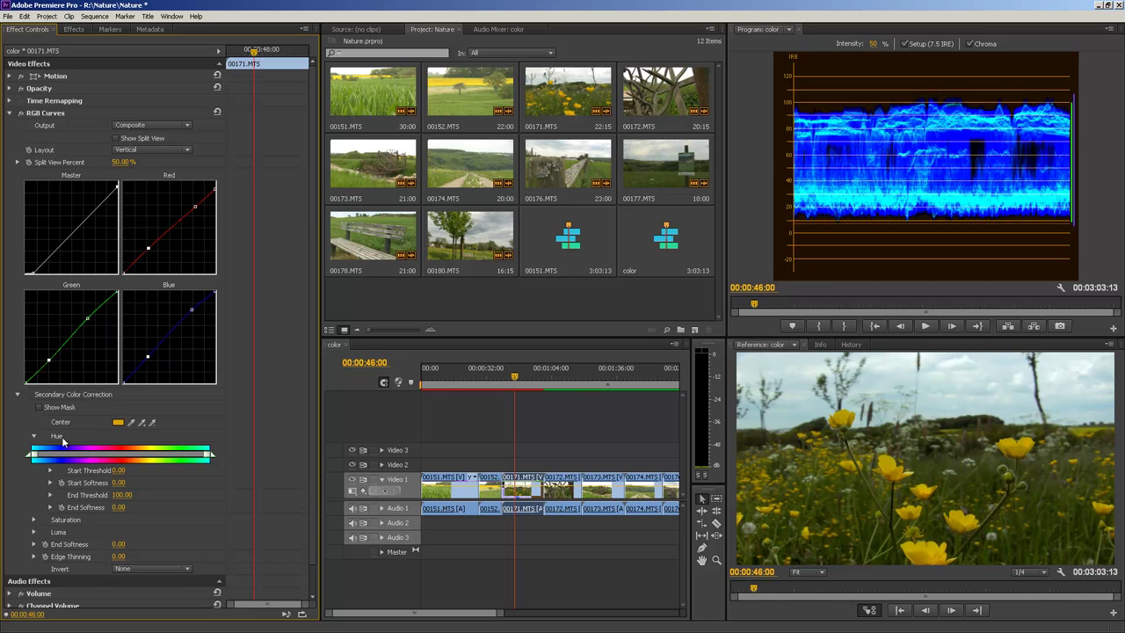
{"action": "left_click", "coordinate": [34, 521]}
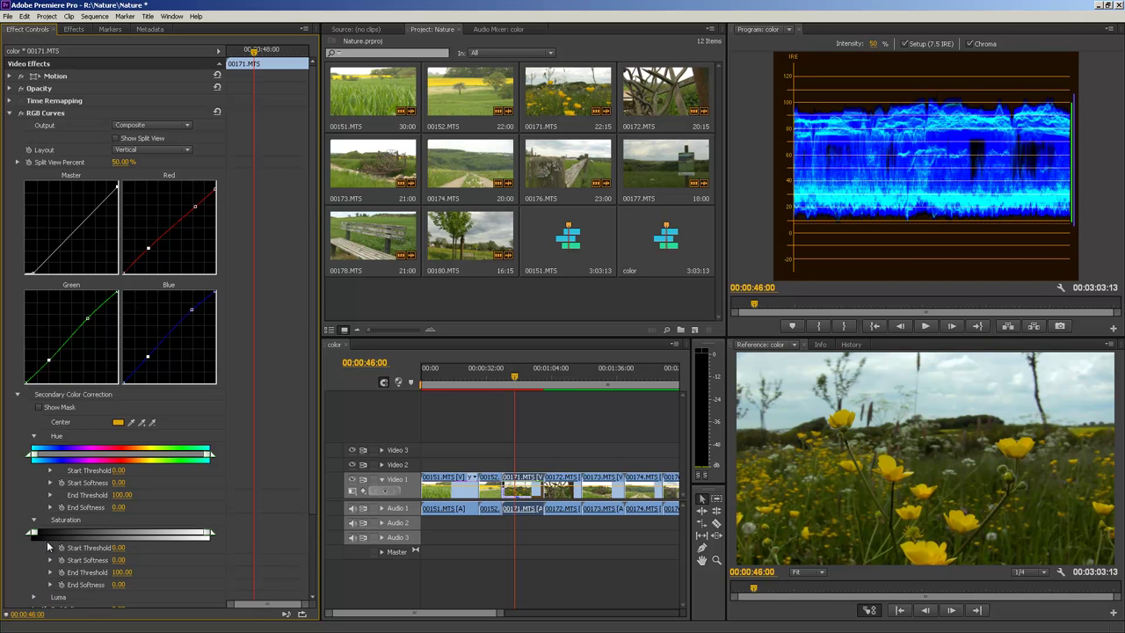
{"action": "mouse_move", "coordinate": [46, 536]}
{"action": "left_mouse_down"}
{"action": "mouse_move", "coordinate": [91, 531]}
{"action": "mouse_move", "coordinate": [27, 540]}
{"action": "left_mouse_up"}
Inspect the Luma End Softness setting, then collapse the Secondary Color Correction group
{"action": "scroll", "coordinate": [290, 527], "scroll_direction": "down", "scroll_amount": 3}
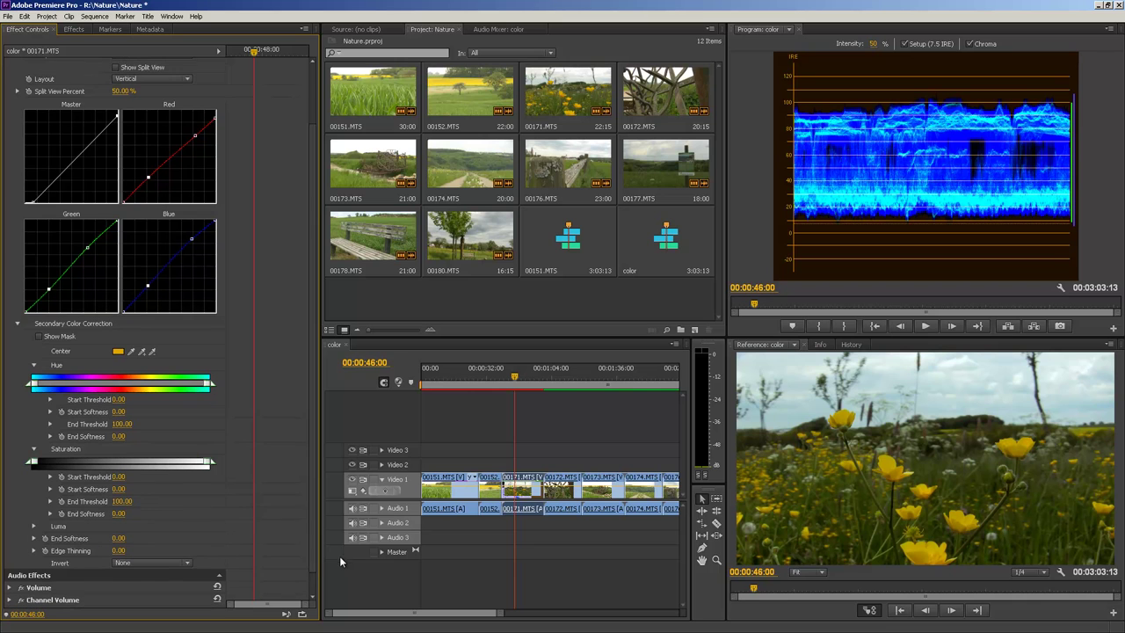
{"action": "left_click", "coordinate": [34, 538]}
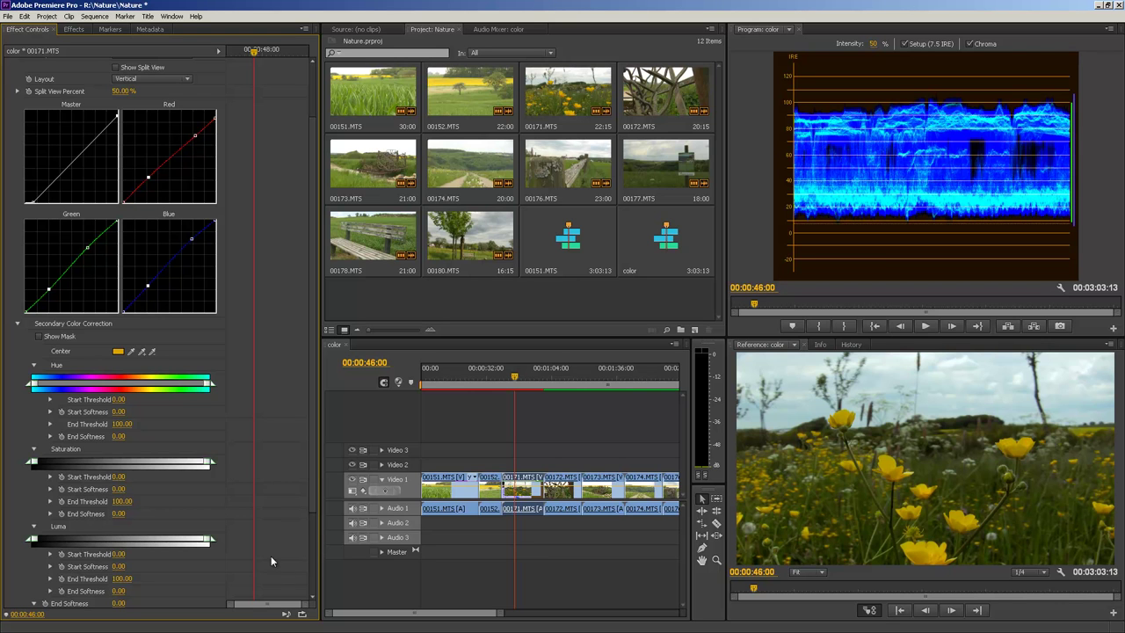
{"action": "left_click_drag", "start_coordinate": [317, 499], "coordinate": [311, 552]}
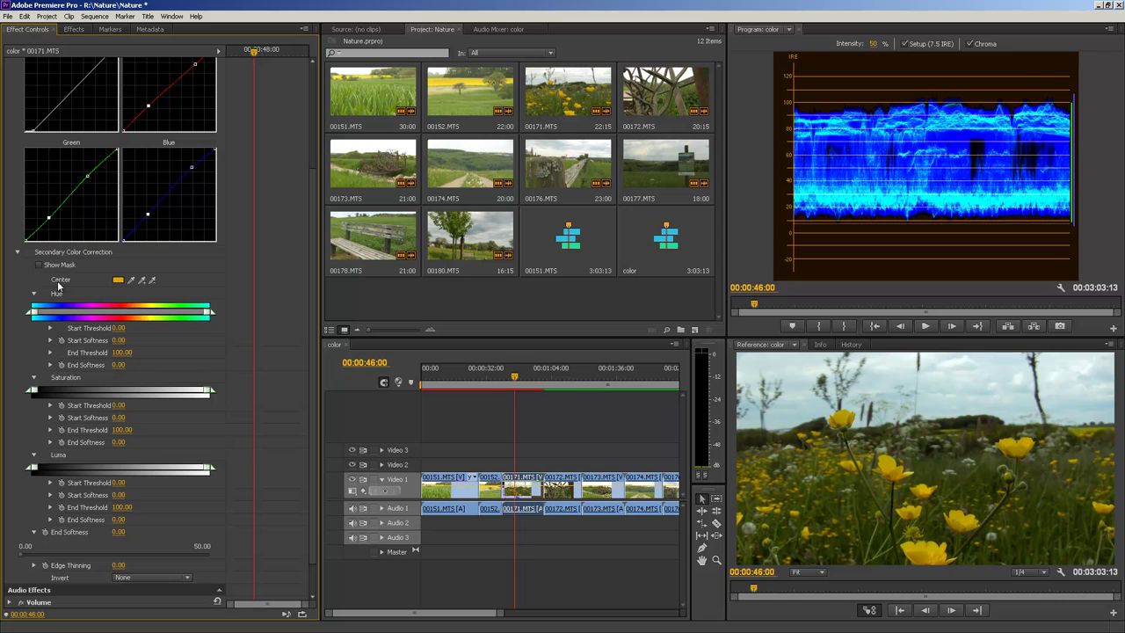
{"action": "left_click", "coordinate": [20, 254]}
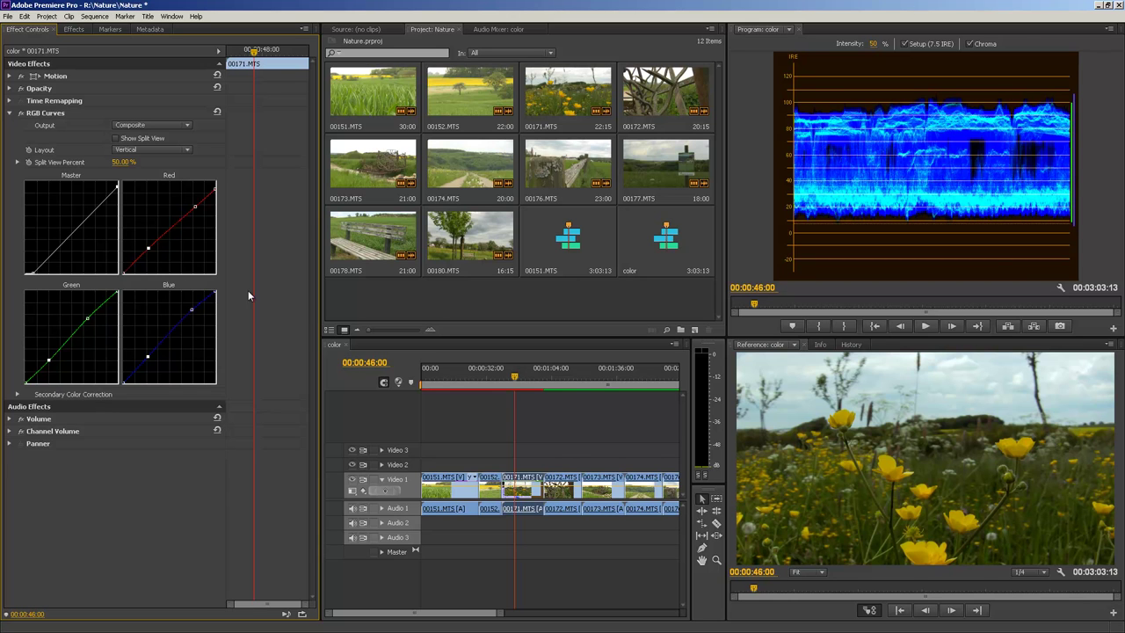
Move to clip 00172.MTS and apply RGB Curves to it
{"action": "left_click_drag", "start_coordinate": [514, 376], "coordinate": [568, 378]}
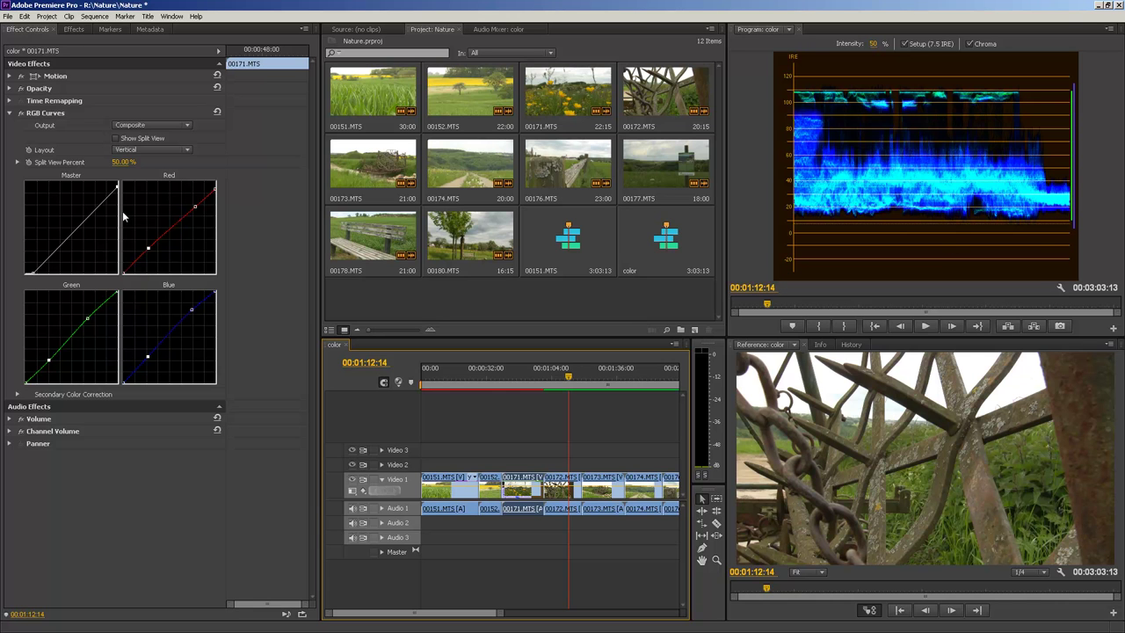
{"action": "left_click", "coordinate": [10, 112]}
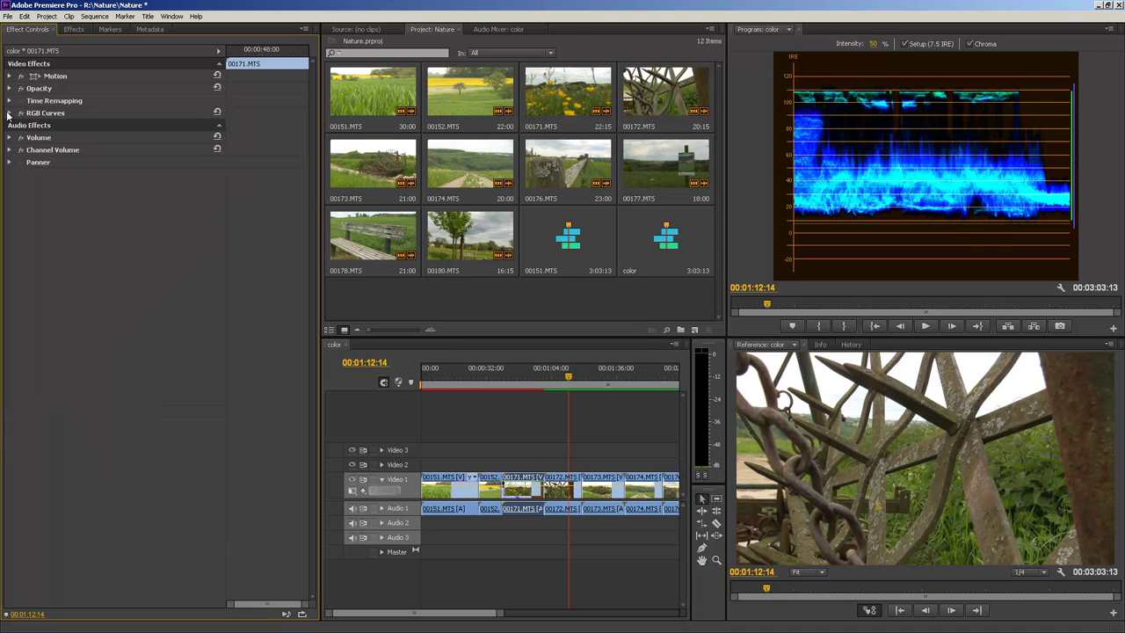
{"action": "left_click", "coordinate": [73, 29]}
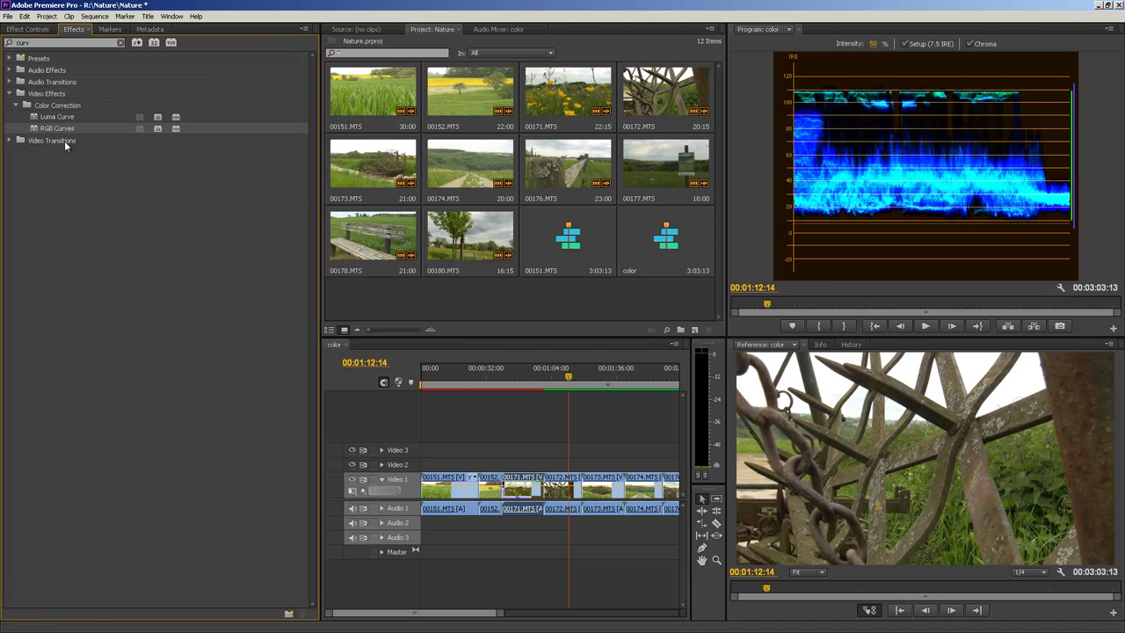
{"action": "left_click_drag", "start_coordinate": [58, 130], "coordinate": [559, 481]}
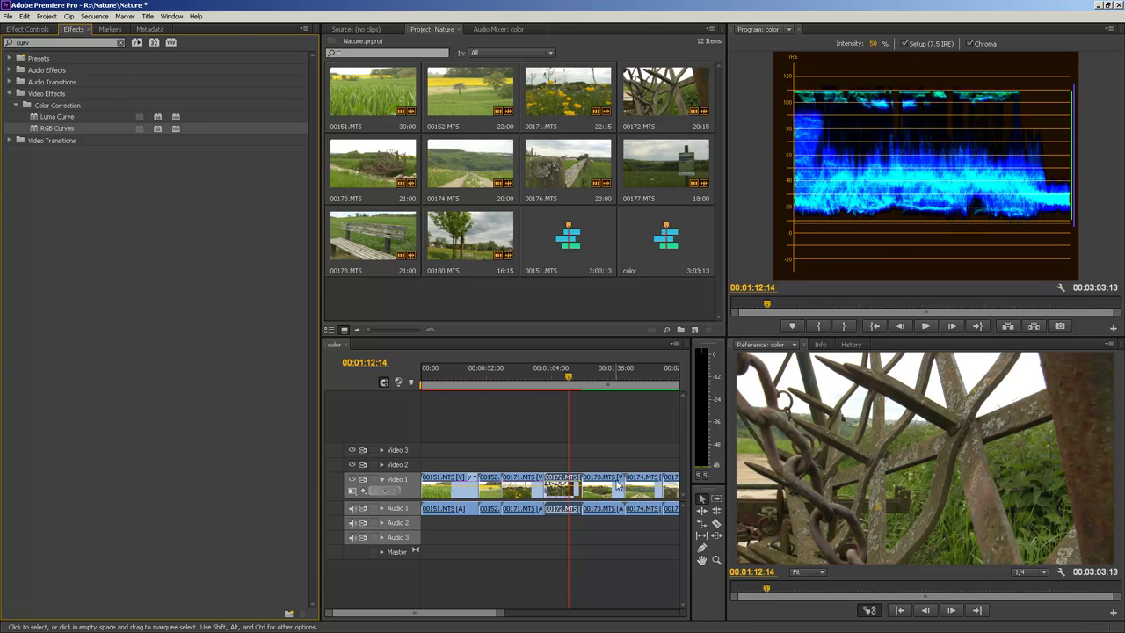
{"action": "left_click", "coordinate": [594, 480]}
{"action": "left_click", "coordinate": [559, 482]}
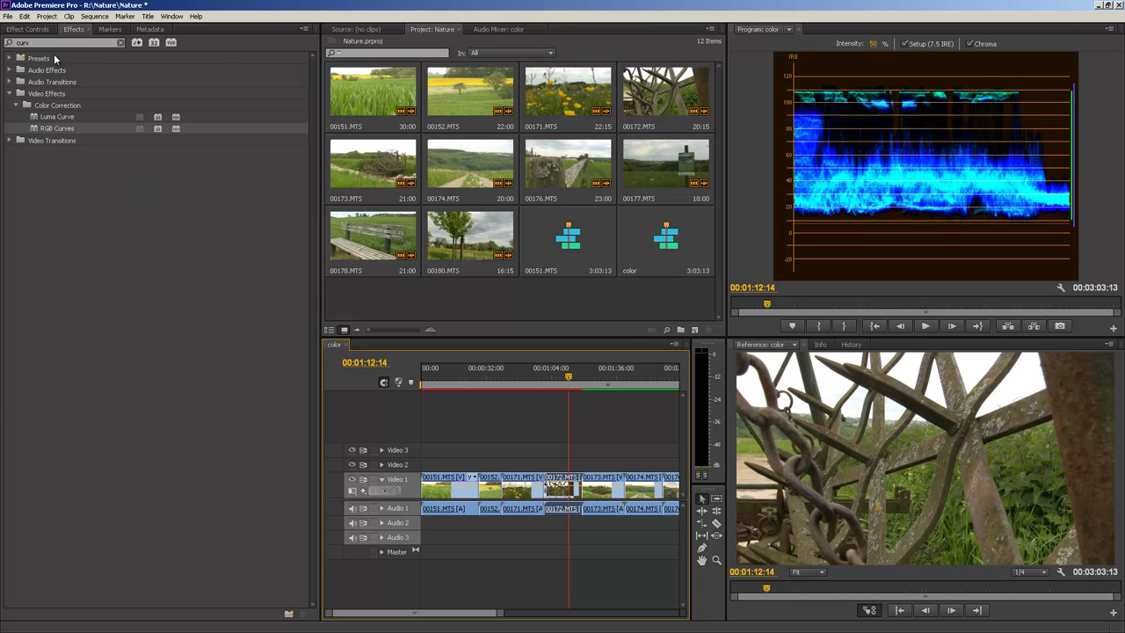
{"action": "left_click", "coordinate": [21, 31]}
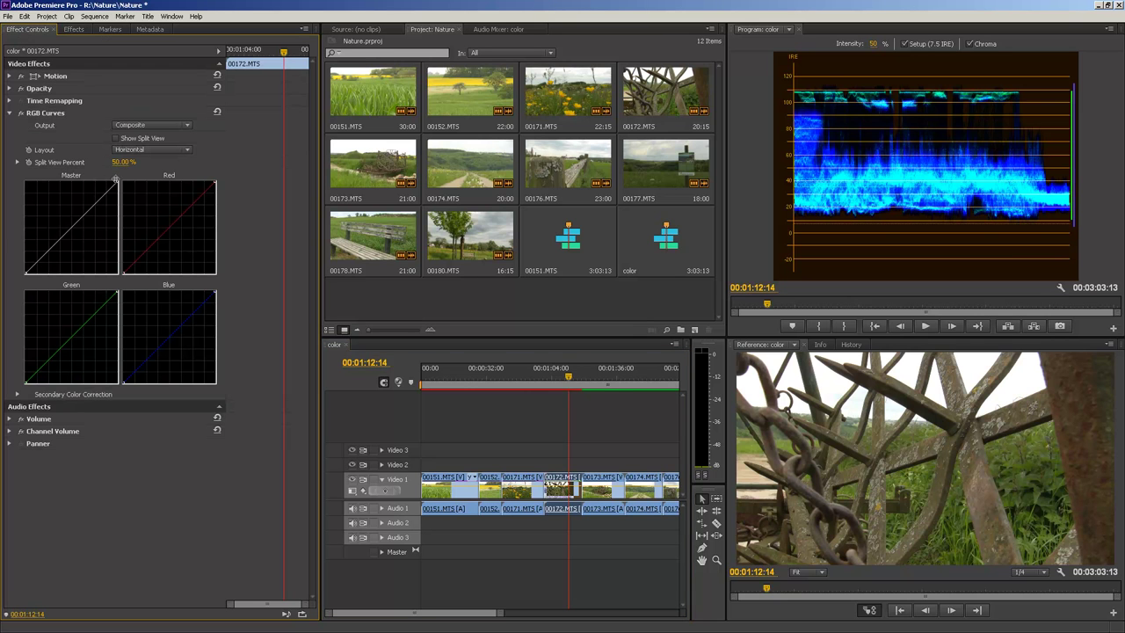
Lower the white point, shift the black point, and add two points forming a gentle S Master curve
{"action": "left_click_drag", "start_coordinate": [115, 182], "coordinate": [120, 198]}
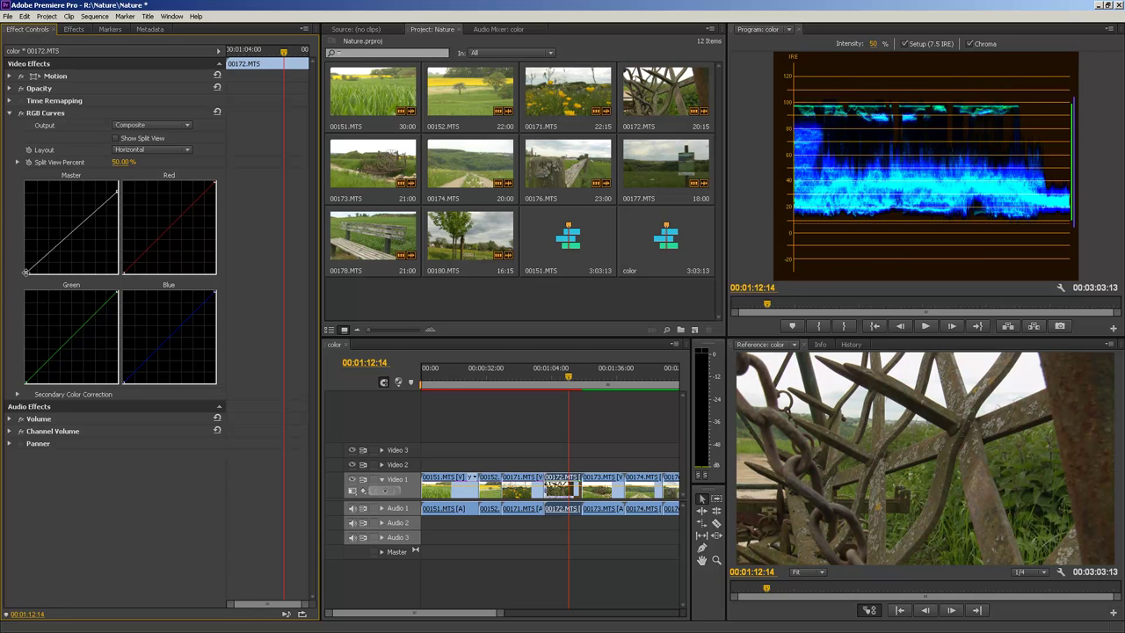
{"action": "left_click_drag", "start_coordinate": [25, 273], "coordinate": [29, 273]}
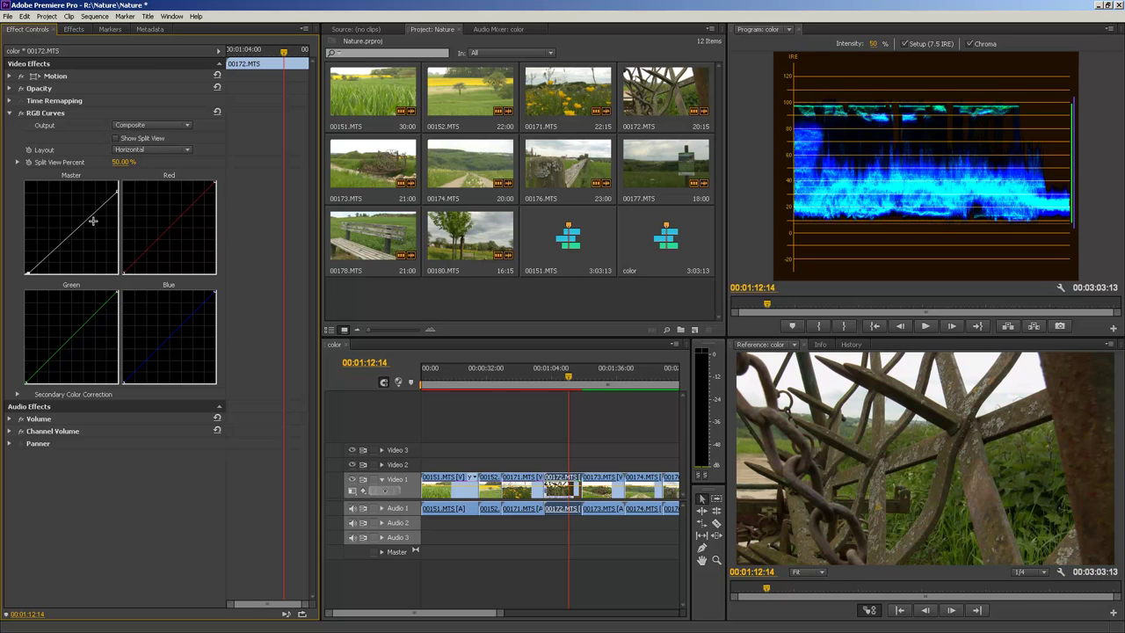
{"action": "left_click", "coordinate": [96, 214]}
{"action": "left_click", "coordinate": [53, 250]}
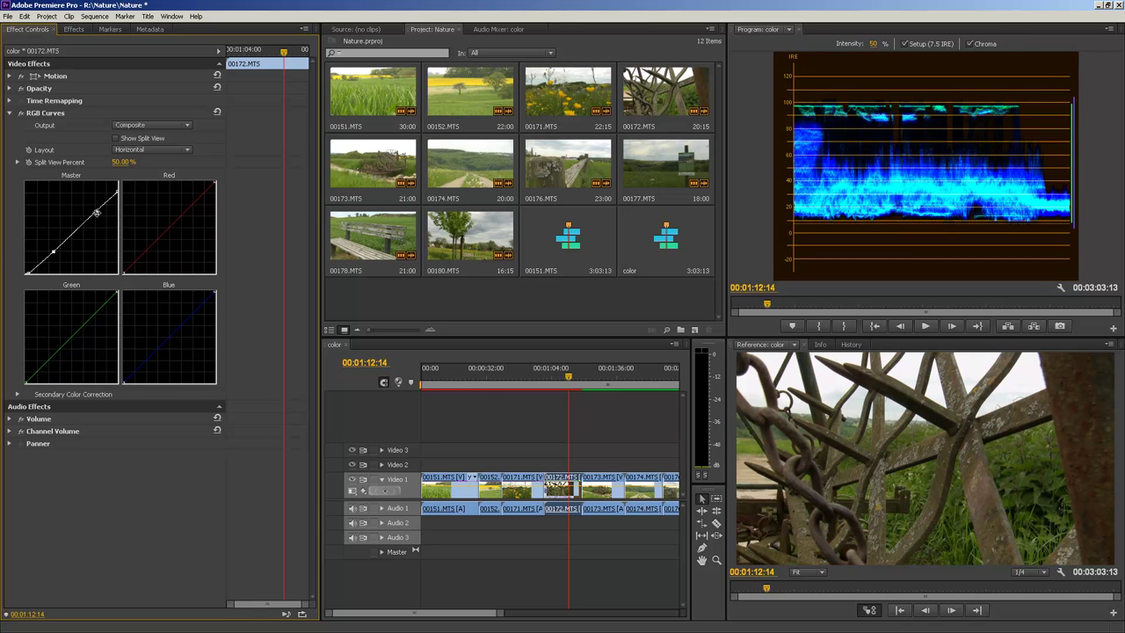
{"action": "left_click_drag", "start_coordinate": [95, 211], "coordinate": [91, 212]}
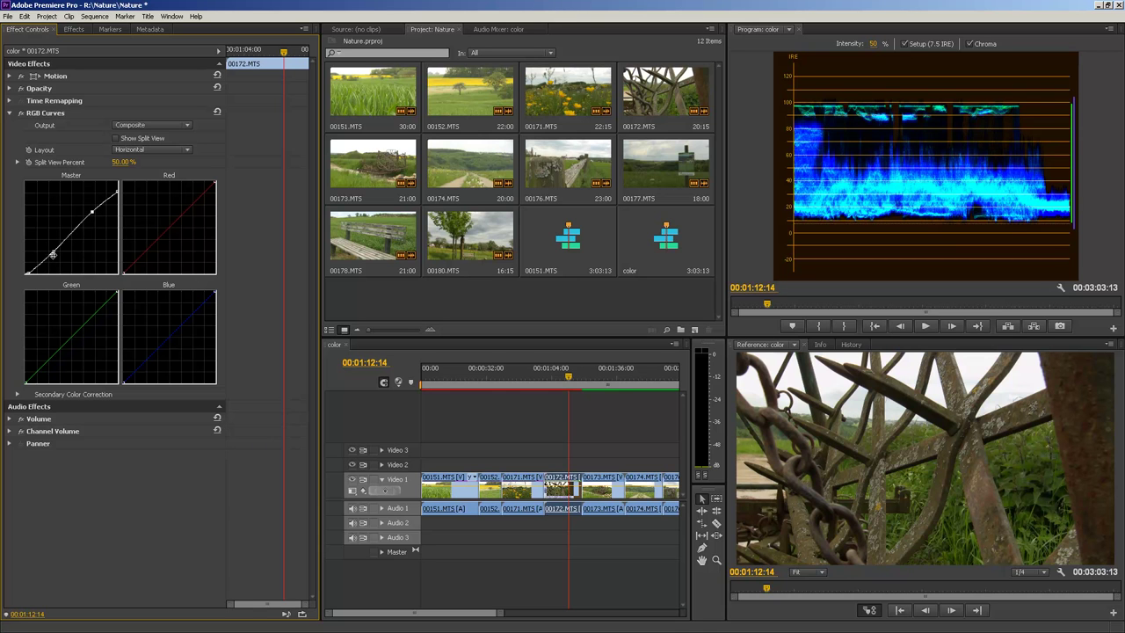
{"action": "left_click_drag", "start_coordinate": [52, 254], "coordinate": [54, 252]}
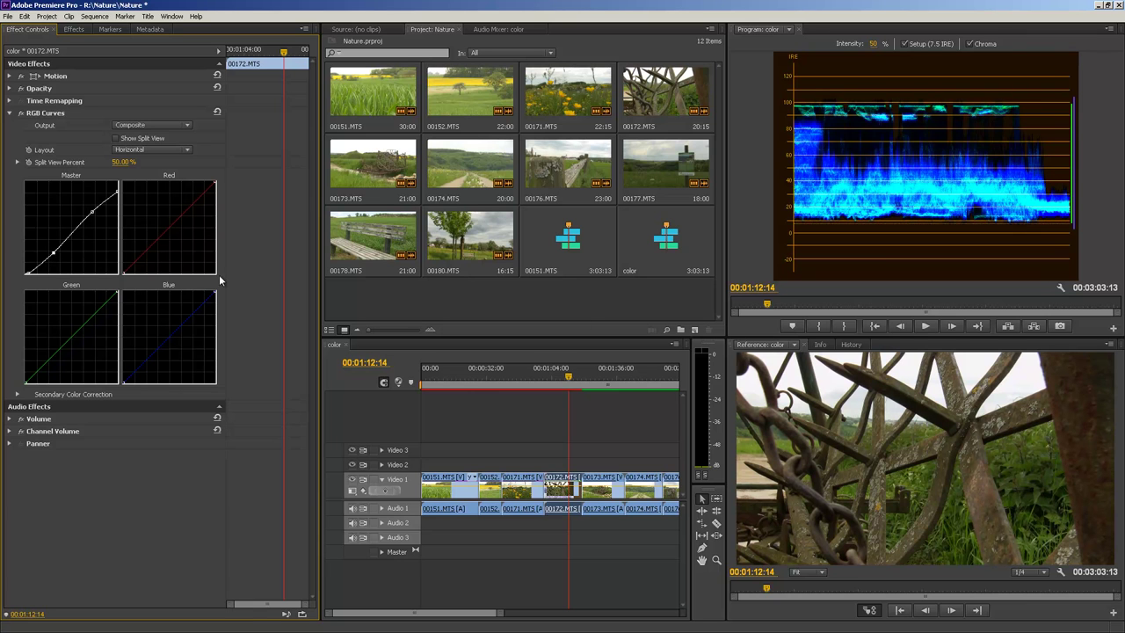
Move the playhead into clip 00173.MTS and drop RGB Curves from the Effects list onto it
{"action": "left_click", "coordinate": [607, 479]}
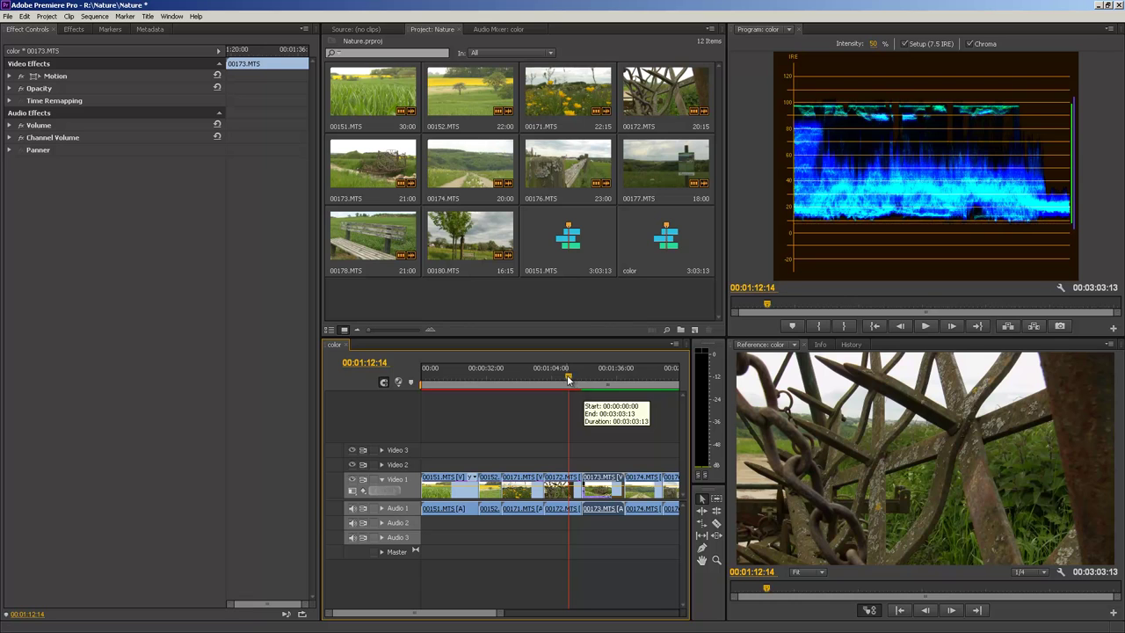
{"action": "left_click_drag", "start_coordinate": [590, 385], "coordinate": [602, 388]}
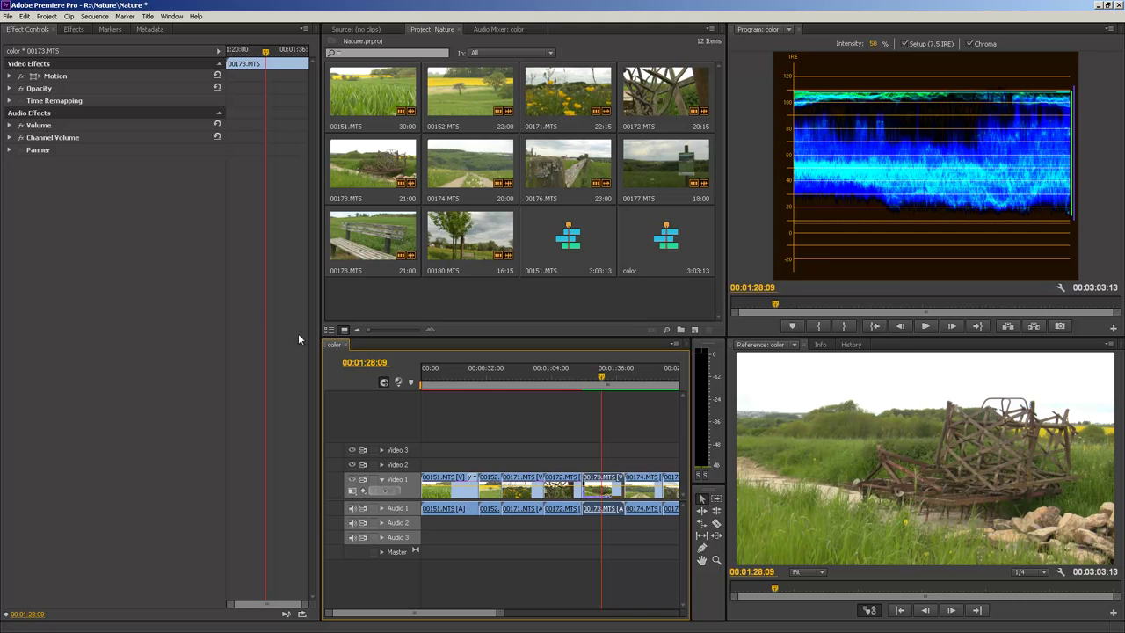
{"action": "left_click", "coordinate": [69, 34]}
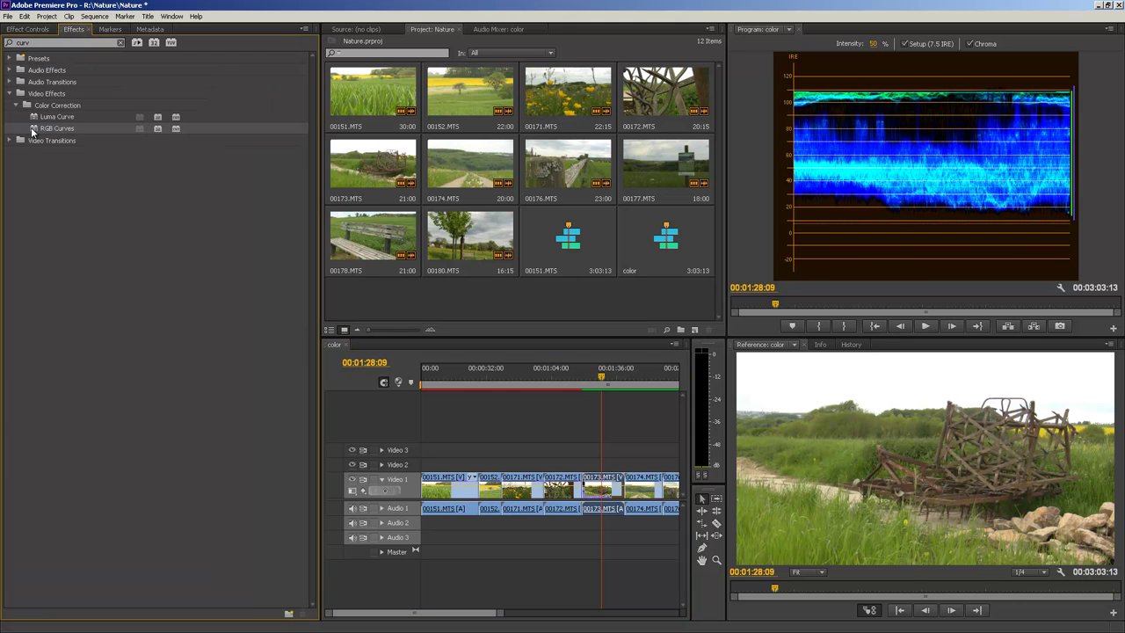
{"action": "left_click_drag", "start_coordinate": [33, 130], "coordinate": [619, 501]}
Bend the Master curve into an S: lower highlights, deepen blacks, and drop the shadow point
{"action": "left_click", "coordinate": [32, 29]}
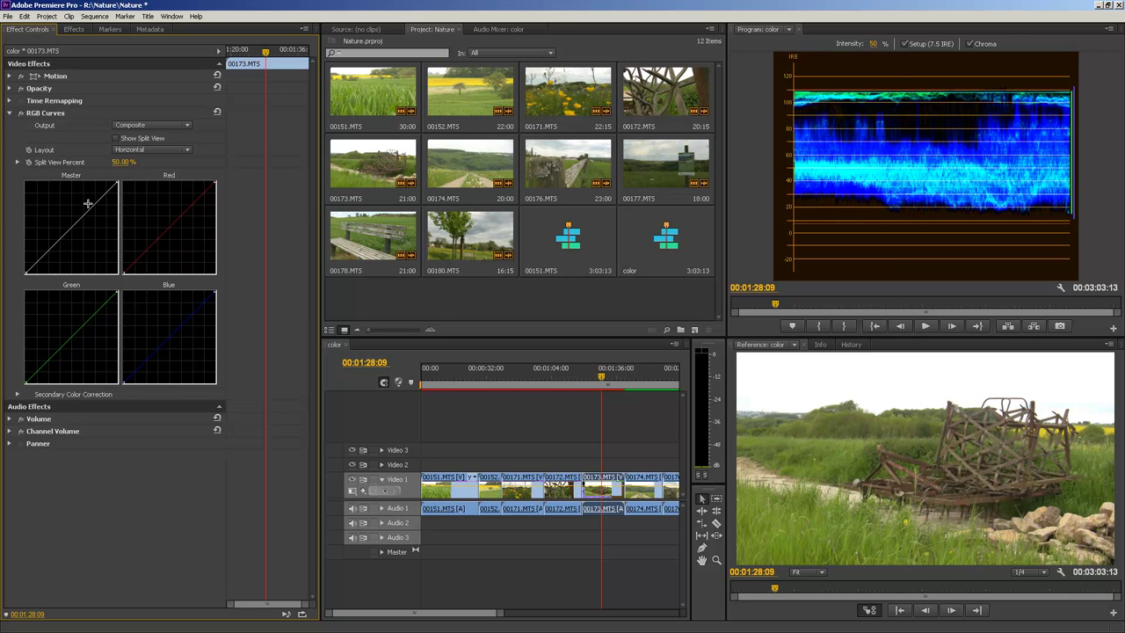
{"action": "left_click", "coordinate": [93, 206]}
{"action": "left_click", "coordinate": [50, 256]}
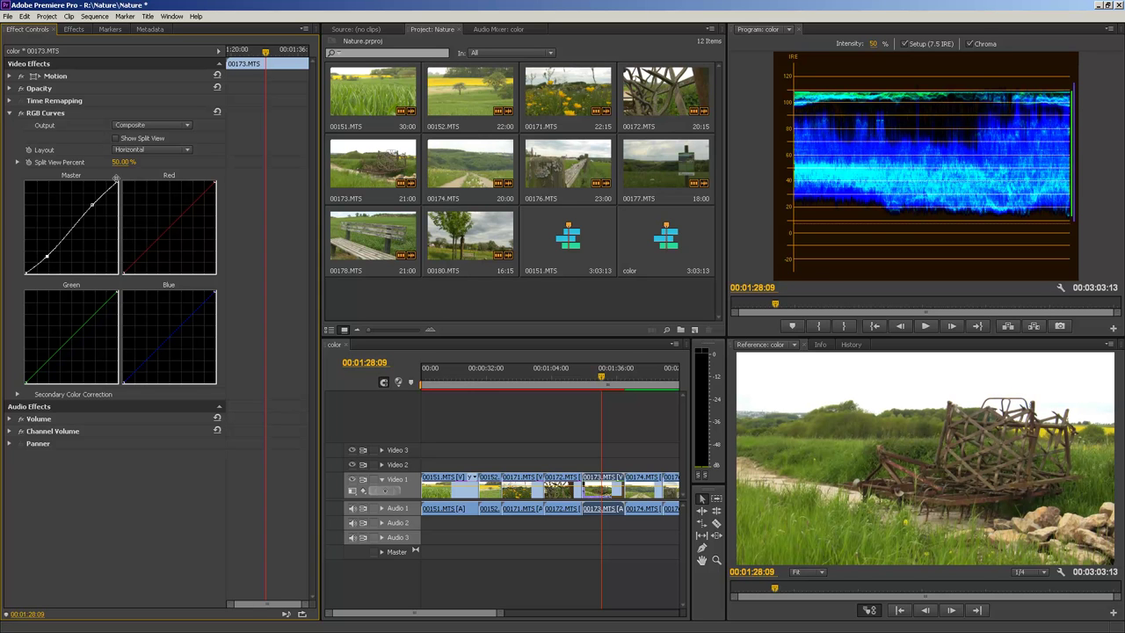
{"action": "left_click_drag", "start_coordinate": [115, 179], "coordinate": [118, 186]}
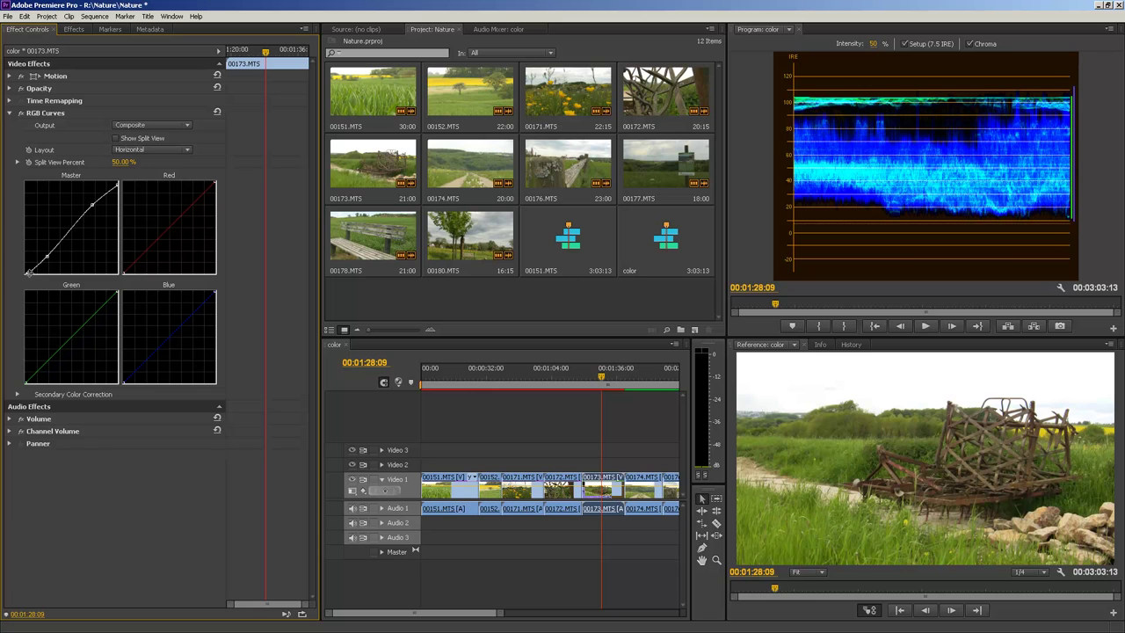
{"action": "left_click_drag", "start_coordinate": [26, 273], "coordinate": [31, 273]}
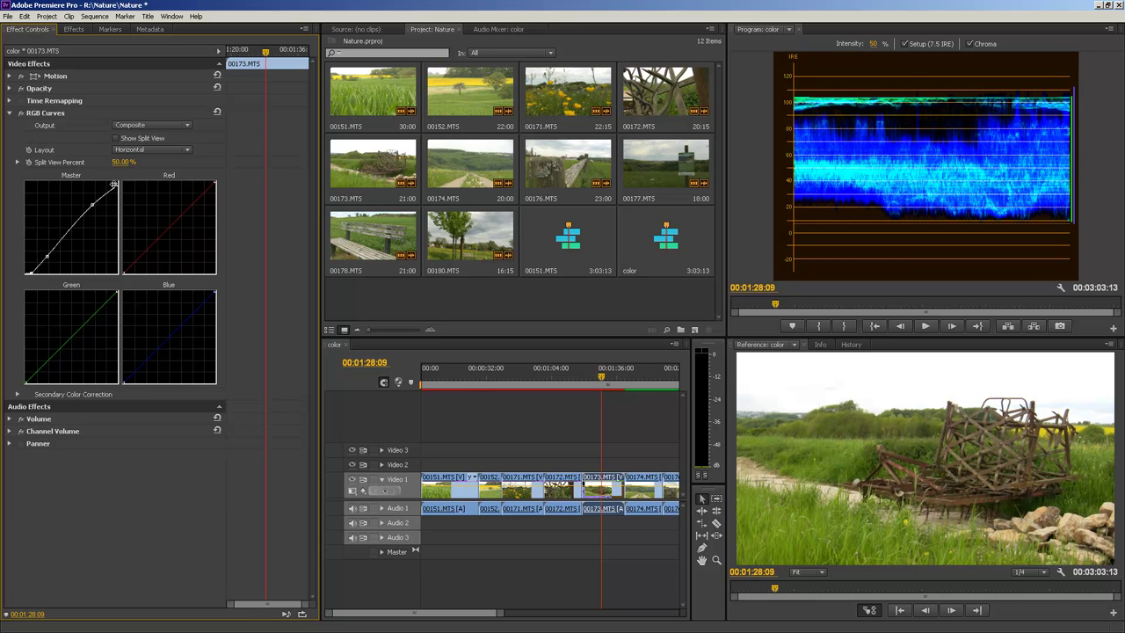
{"action": "left_click_drag", "start_coordinate": [113, 185], "coordinate": [93, 209]}
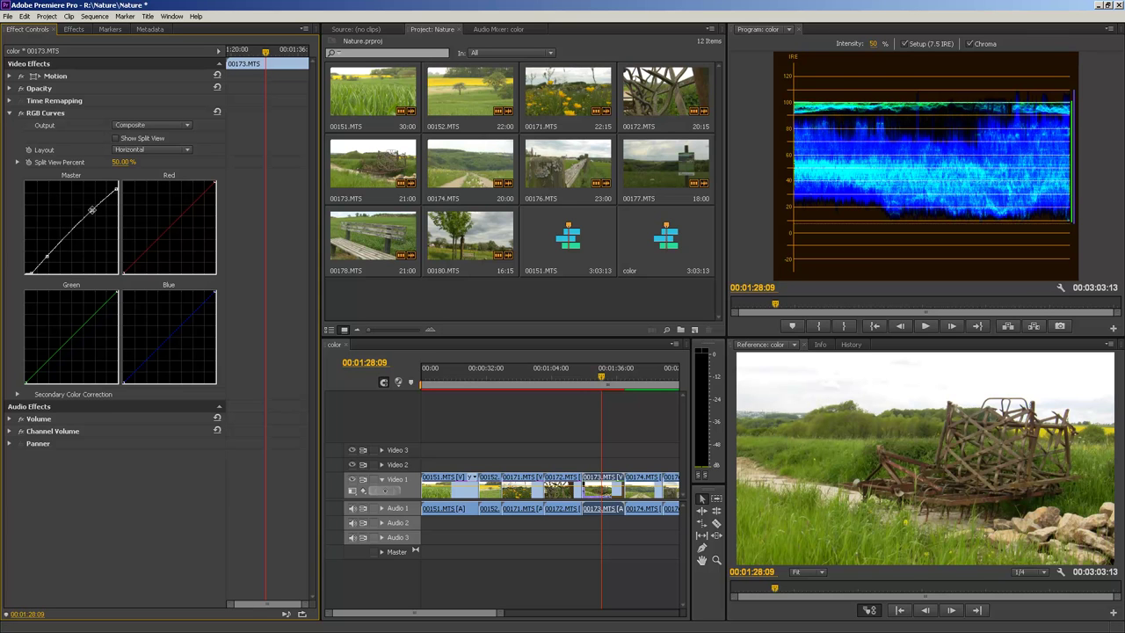
{"action": "left_click", "coordinate": [49, 255]}
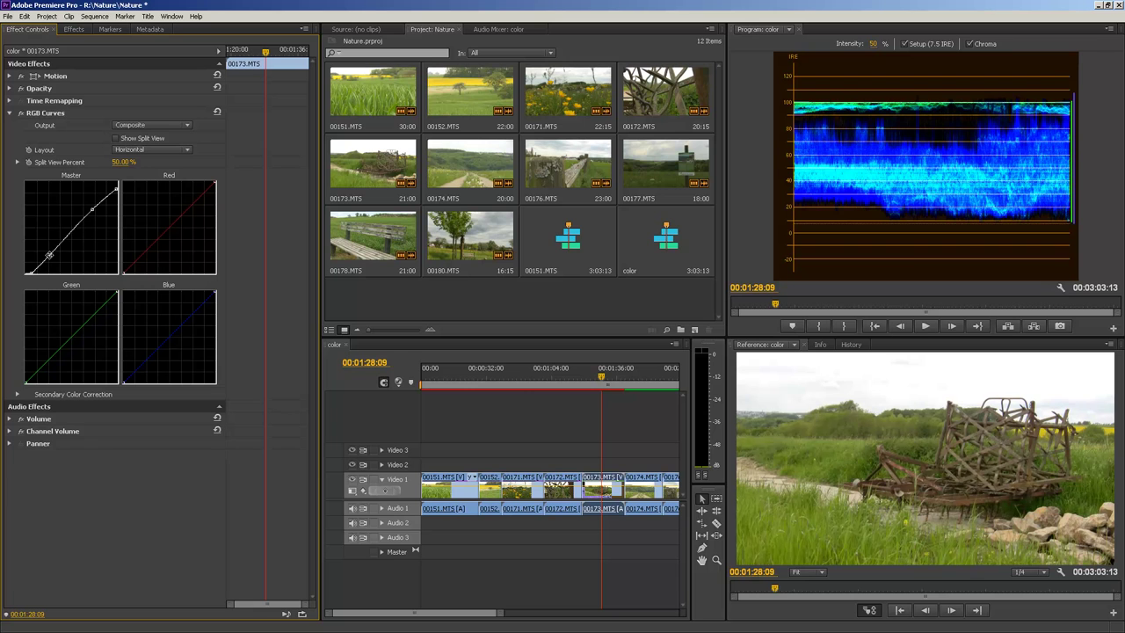
{"action": "left_click_drag", "start_coordinate": [49, 255], "coordinate": [50, 257]}
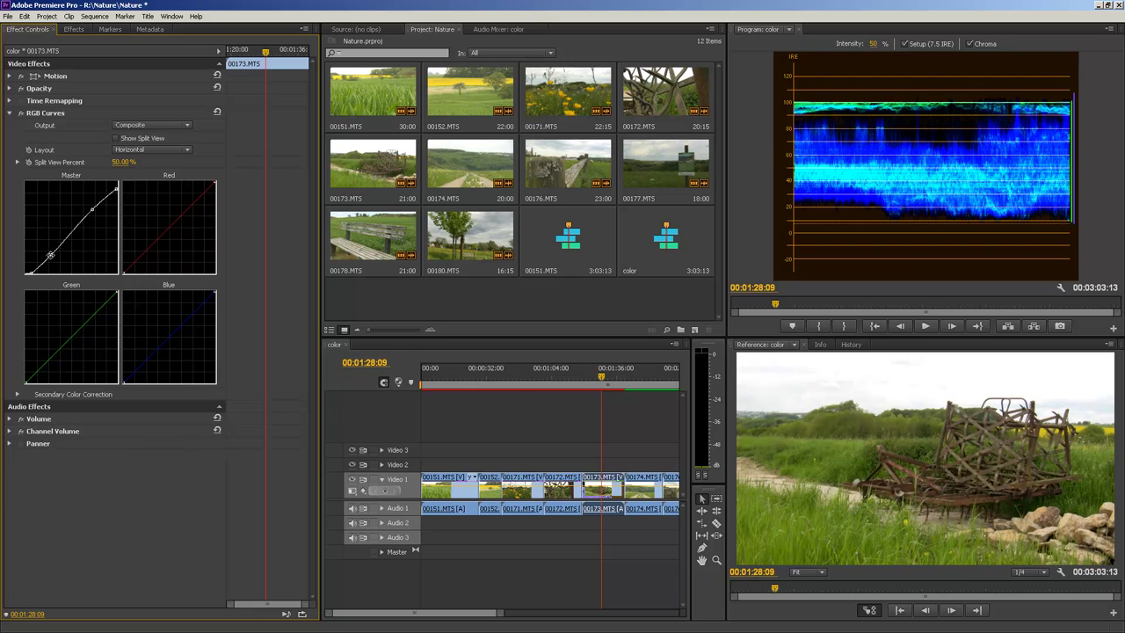
Toggle the RGB Curves effect off and on repeatedly to compare before and after
{"action": "left_click", "coordinate": [22, 112]}
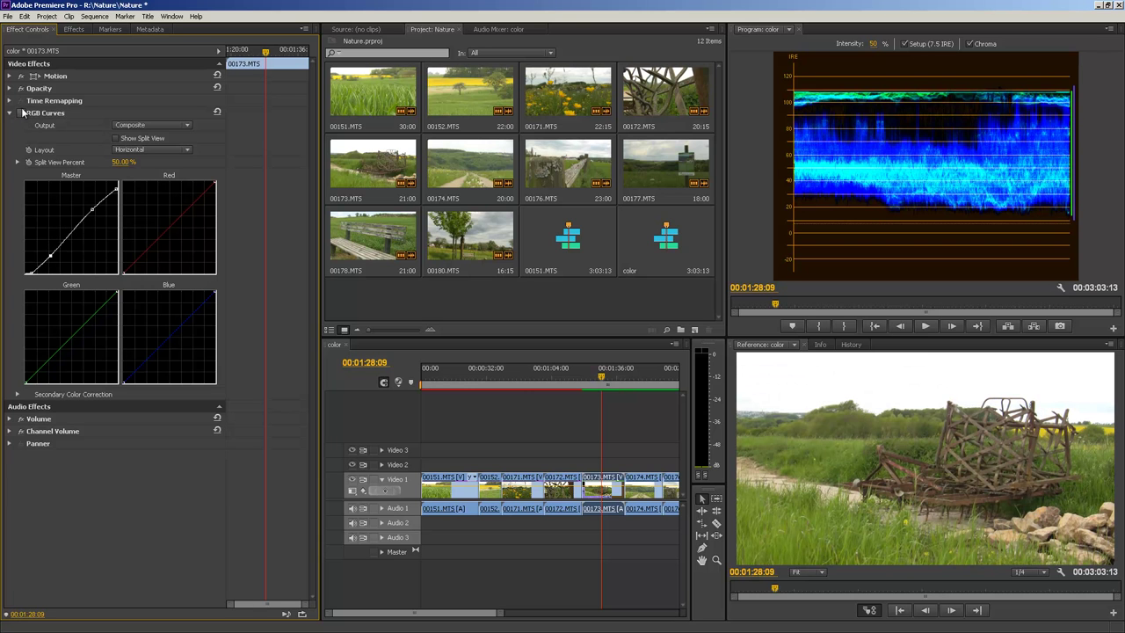
{"action": "left_click", "coordinate": [22, 115]}
{"action": "left_click", "coordinate": [21, 116]}
{"action": "left_click", "coordinate": [21, 117]}
{"action": "left_click", "coordinate": [22, 116]}
{"action": "left_click", "coordinate": [22, 116]}
{"action": "left_click", "coordinate": [21, 116]}
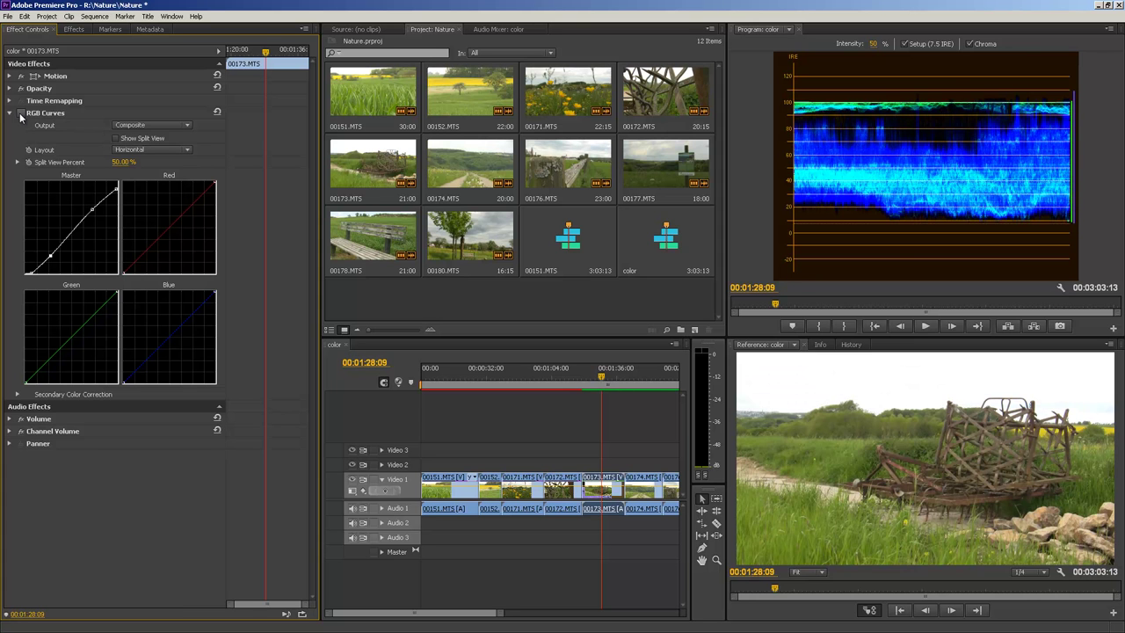
{"action": "left_click", "coordinate": [21, 116]}
{"action": "left_click", "coordinate": [21, 116]}
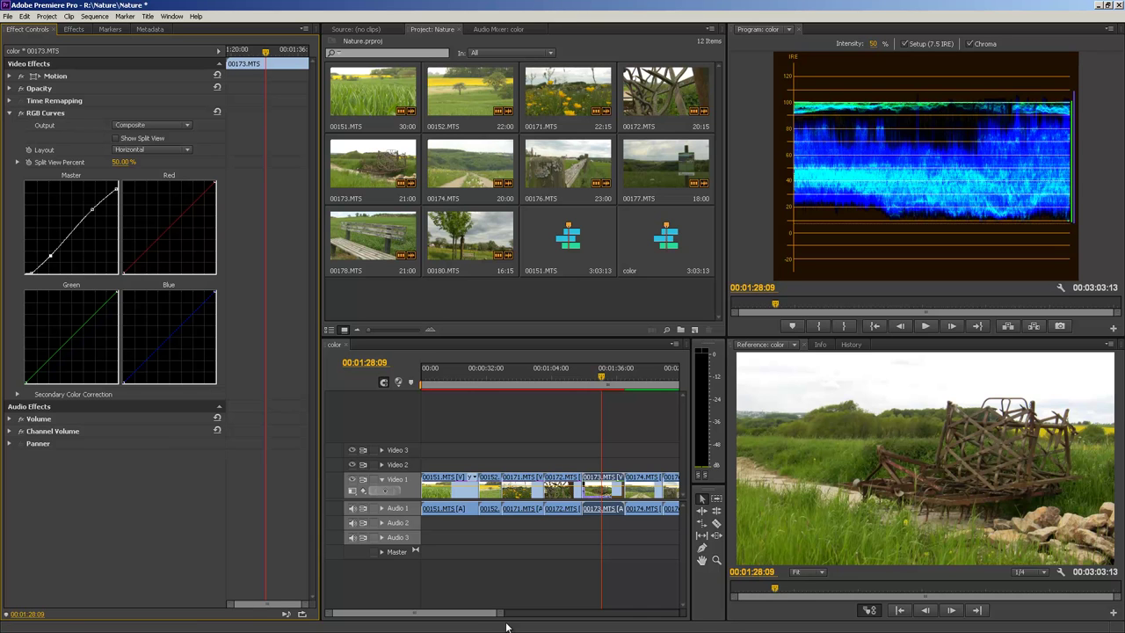
Scroll the timeline to clip 00174.MTS, apply RGB Curves, and show its settings
{"action": "left_click_drag", "start_coordinate": [492, 621], "coordinate": [552, 619]}
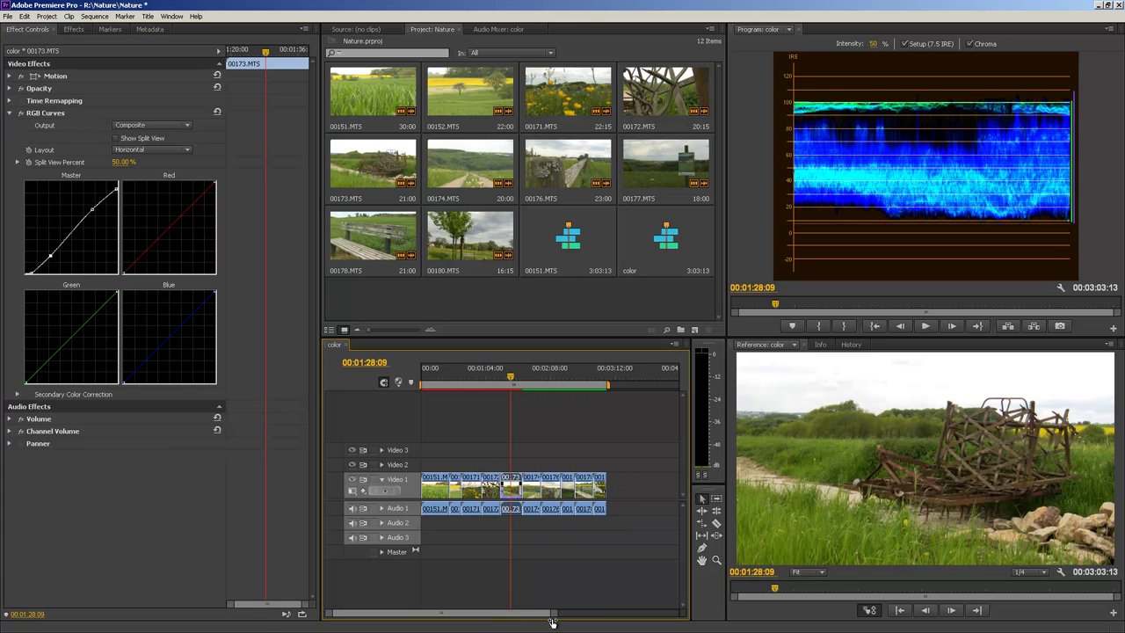
{"action": "left_click_drag", "start_coordinate": [514, 387], "coordinate": [535, 393]}
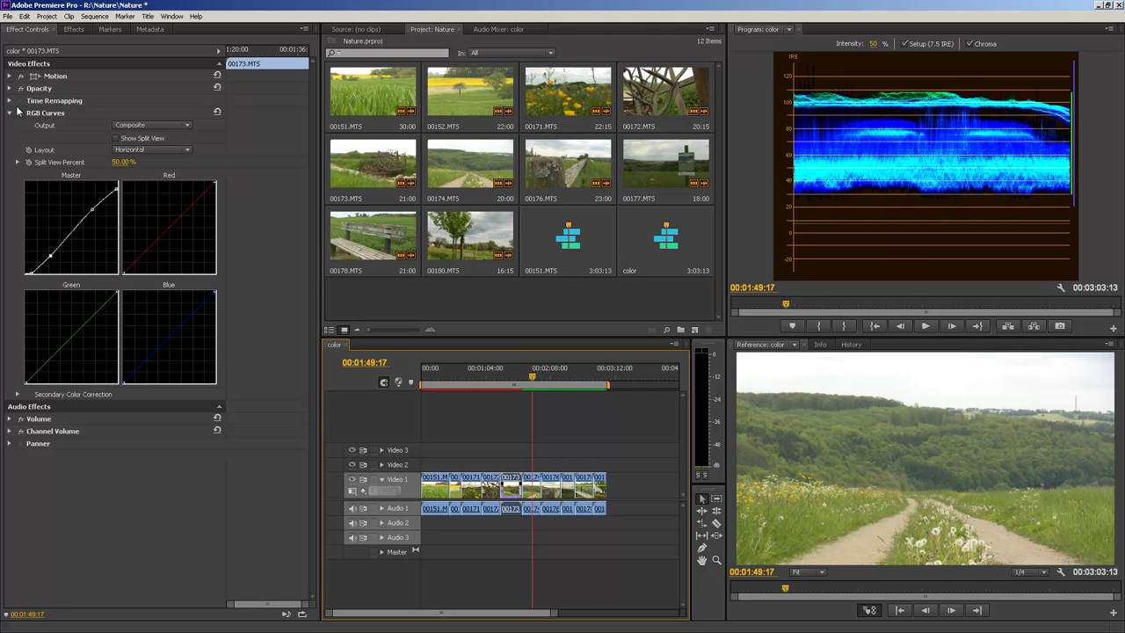
{"action": "left_click", "coordinate": [74, 31]}
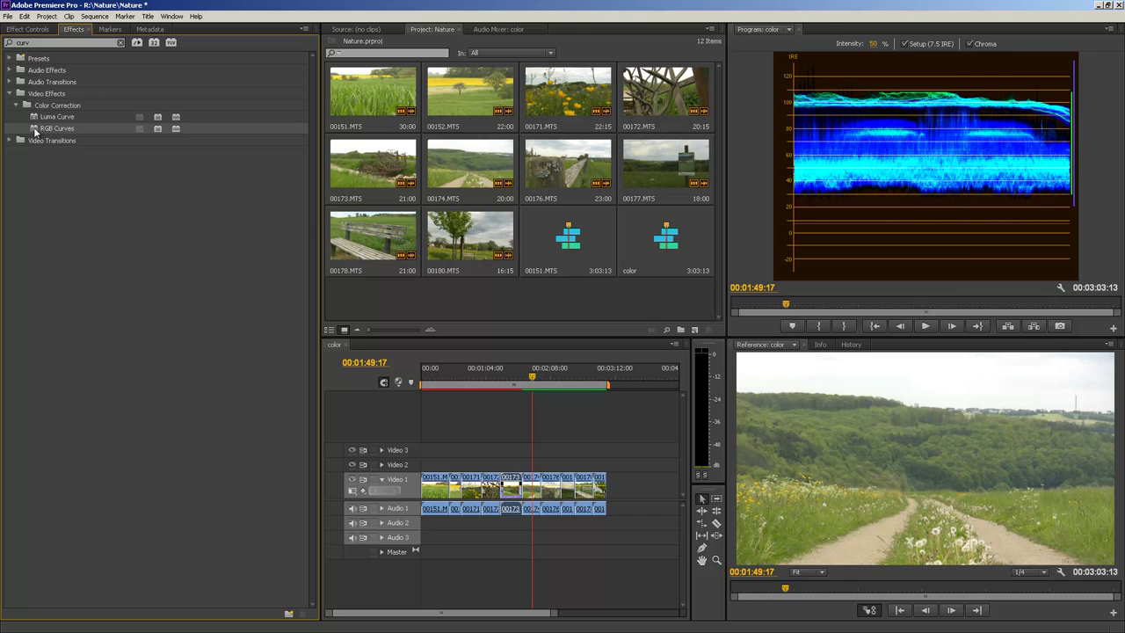
{"action": "left_click_drag", "start_coordinate": [35, 131], "coordinate": [533, 484]}
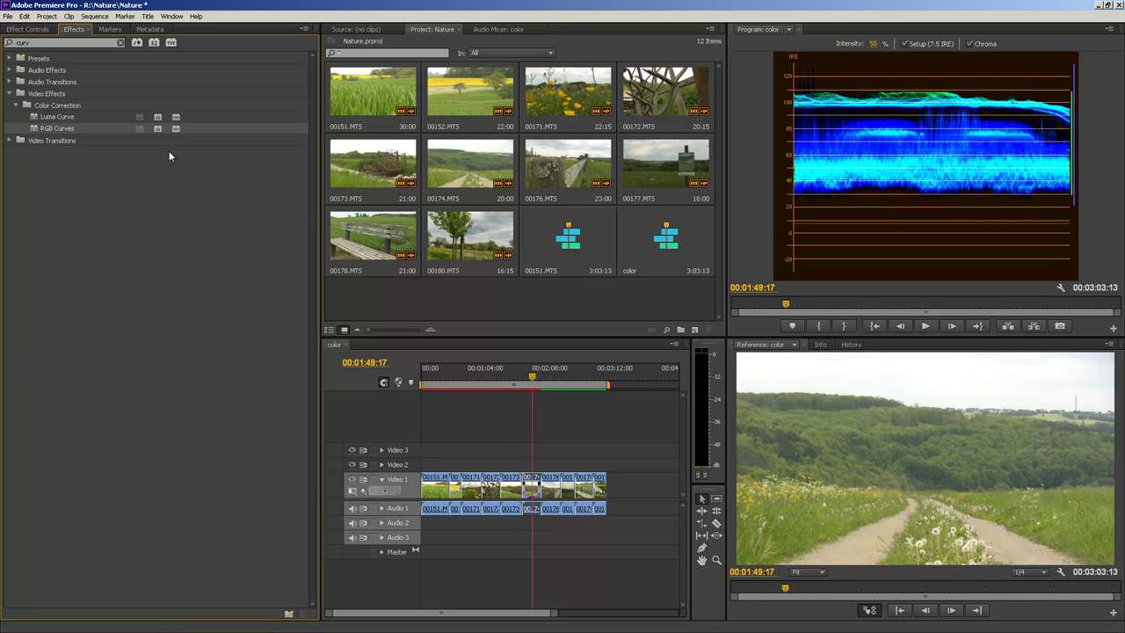
{"action": "left_click", "coordinate": [25, 28]}
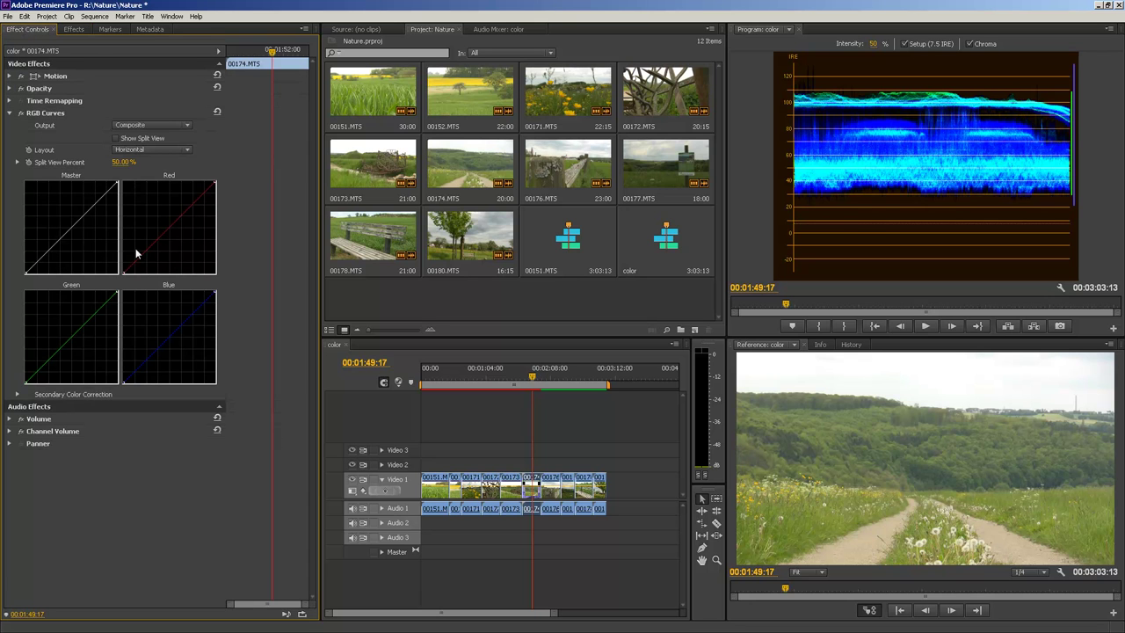
Add Master curve points, trim the highlights, and pull the lower curve and black point down for deeper shadows
{"action": "left_click", "coordinate": [94, 203]}
{"action": "left_click_drag", "start_coordinate": [48, 245], "coordinate": [48, 253]}
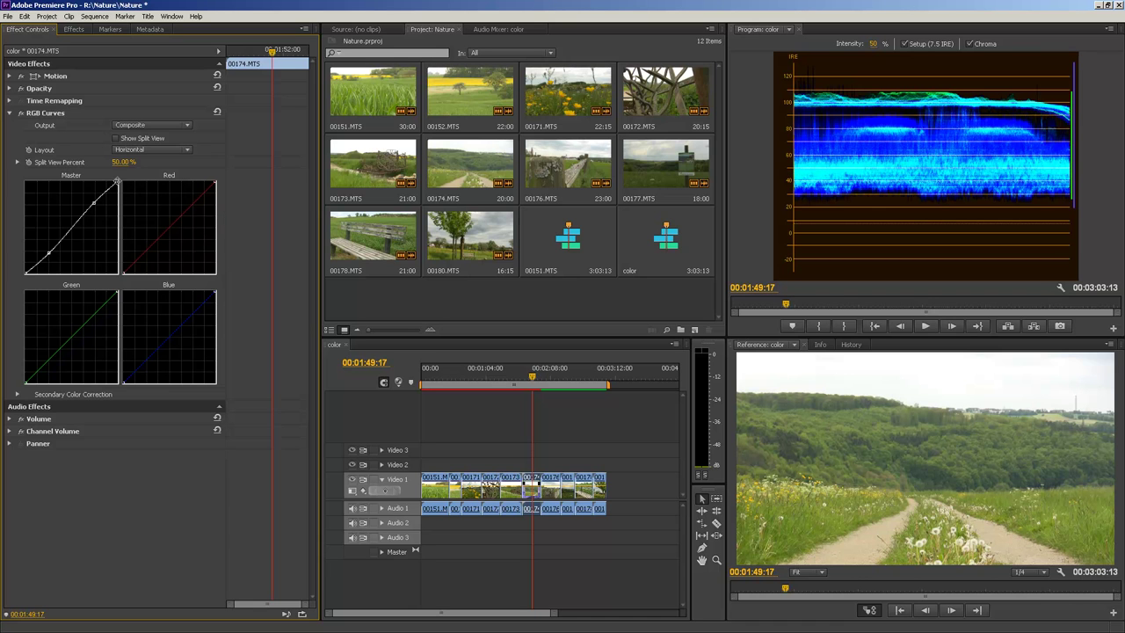
{"action": "left_click_drag", "start_coordinate": [117, 182], "coordinate": [117, 184]}
{"action": "left_click_drag", "start_coordinate": [118, 183], "coordinate": [117, 191]}
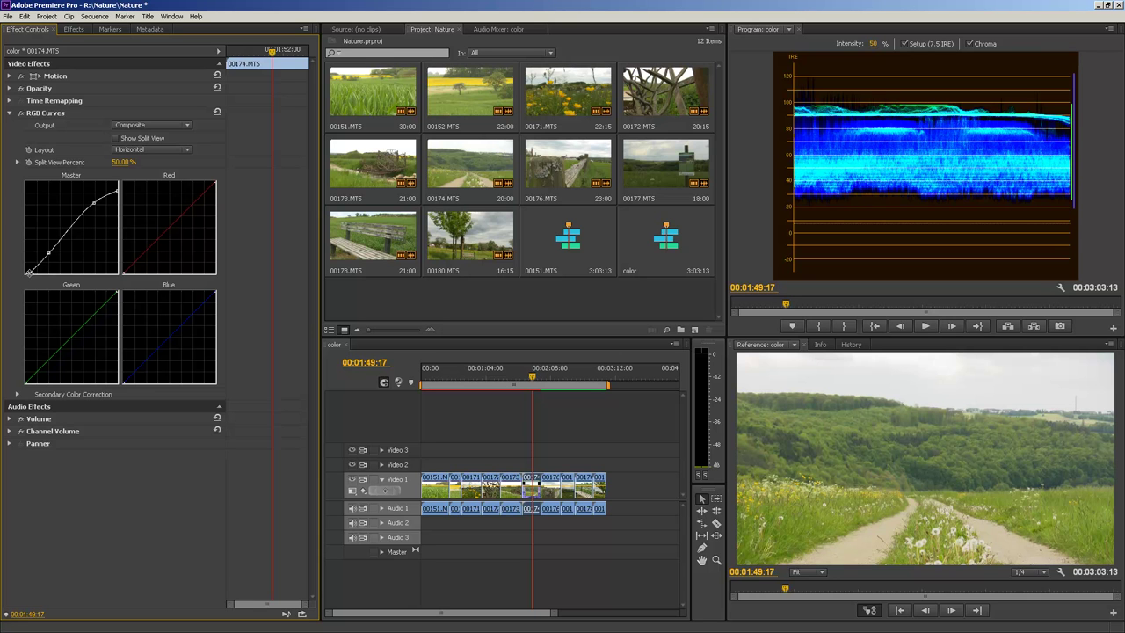
{"action": "left_click_drag", "start_coordinate": [29, 273], "coordinate": [29, 255]}
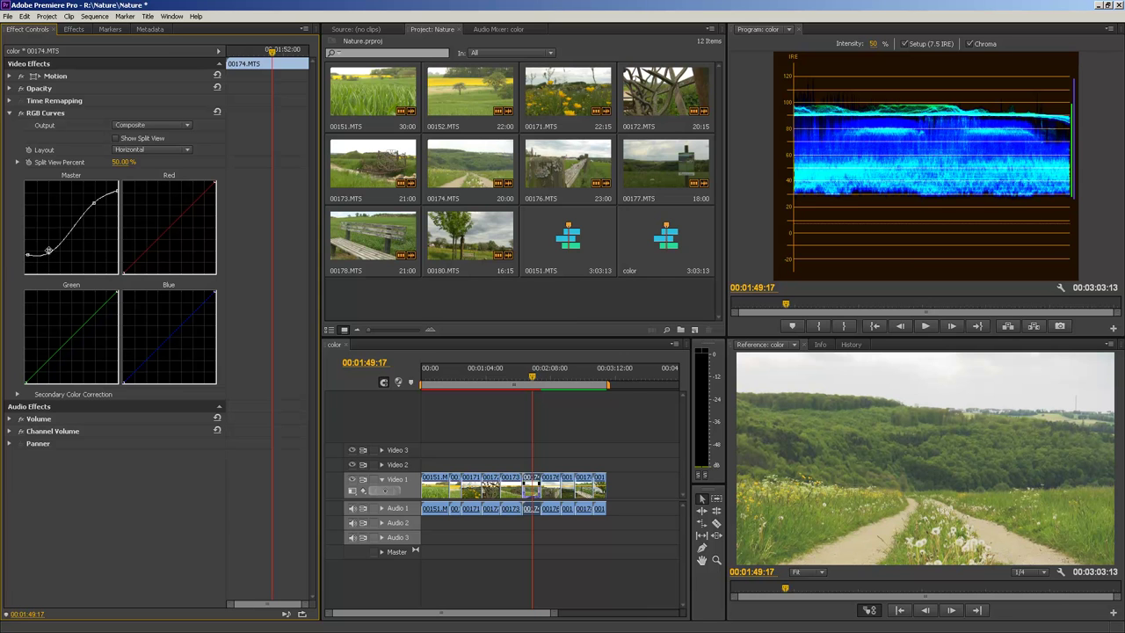
{"action": "left_click_drag", "start_coordinate": [49, 250], "coordinate": [86, 230]}
{"action": "left_click_drag", "start_coordinate": [27, 254], "coordinate": [29, 273]}
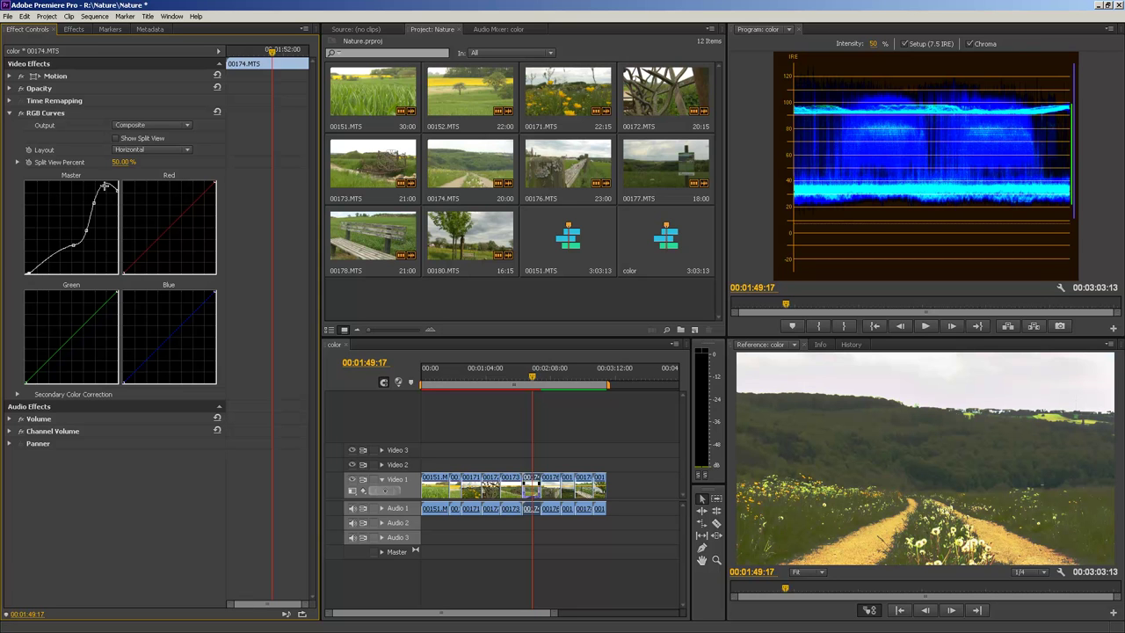
{"action": "left_click_drag", "start_coordinate": [103, 187], "coordinate": [98, 190]}
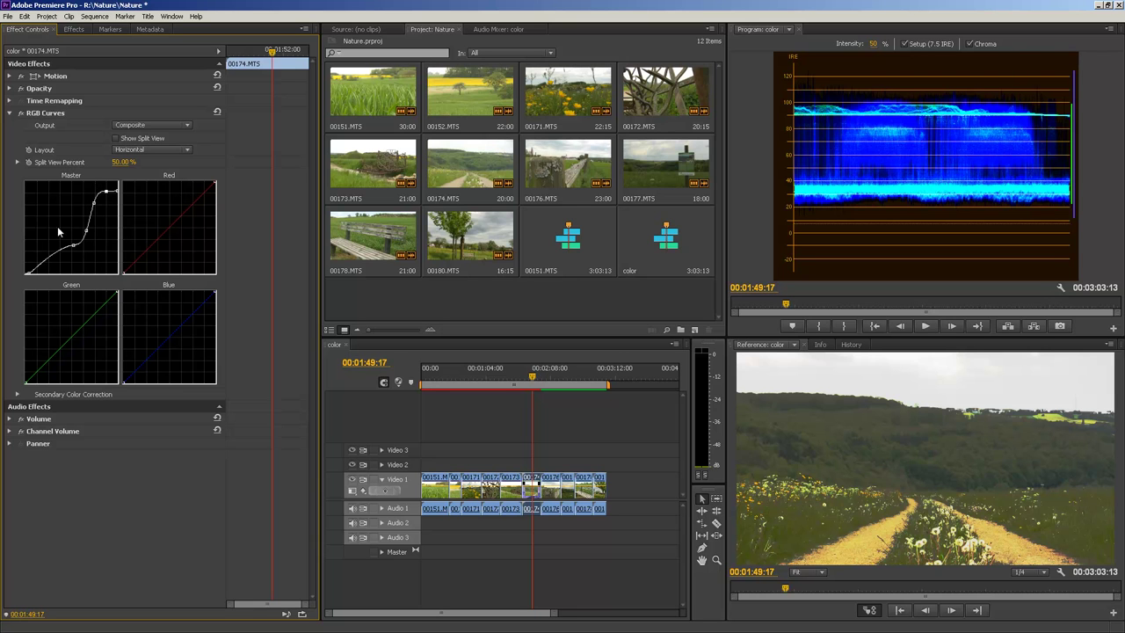
{"action": "mouse_move", "coordinate": [83, 233]}
{"action": "left_mouse_down"}
{"action": "mouse_move", "coordinate": [50, 254]}
{"action": "mouse_move", "coordinate": [73, 232]}
{"action": "left_mouse_up"}
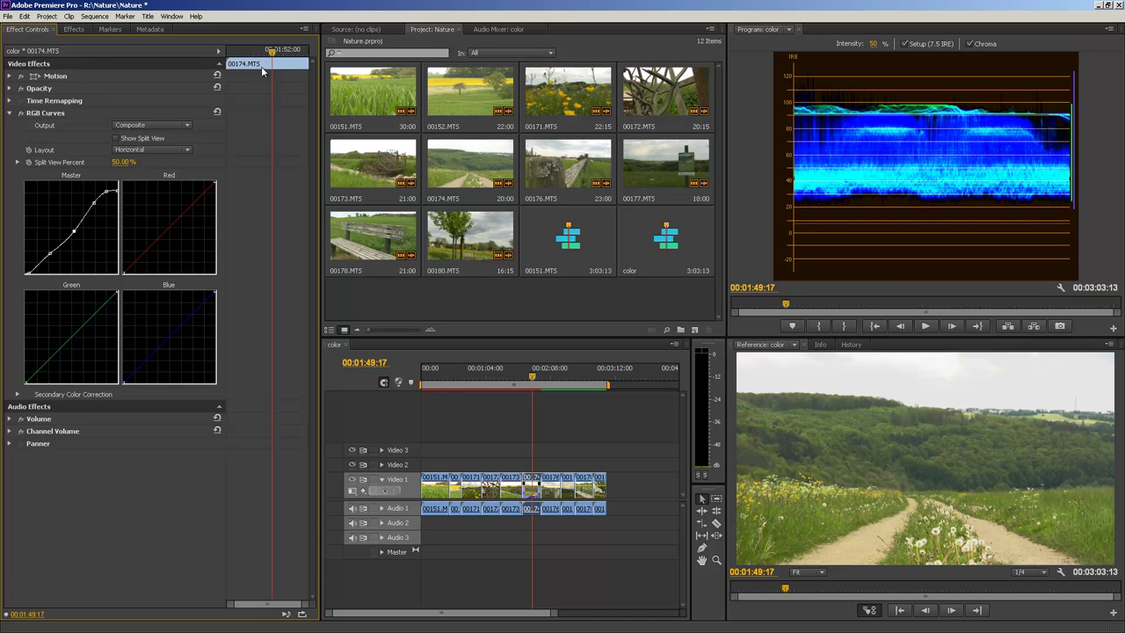
Turn on Show Split View with a Vertical layout for before/after comparison
{"action": "left_click", "coordinate": [702, 501]}
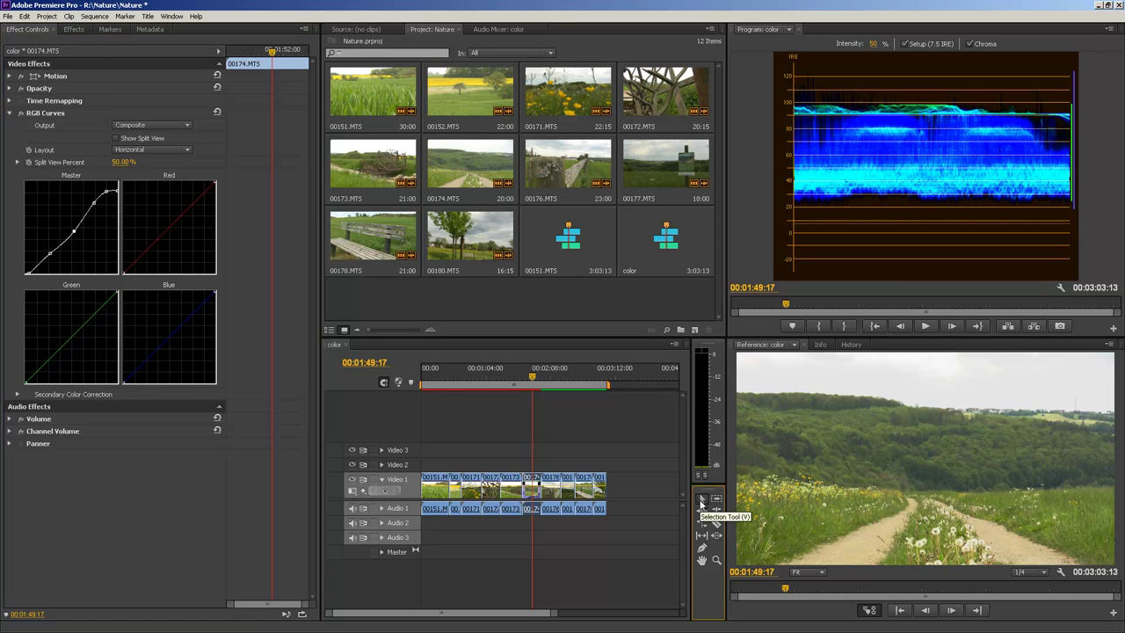
{"action": "left_click", "coordinate": [702, 548]}
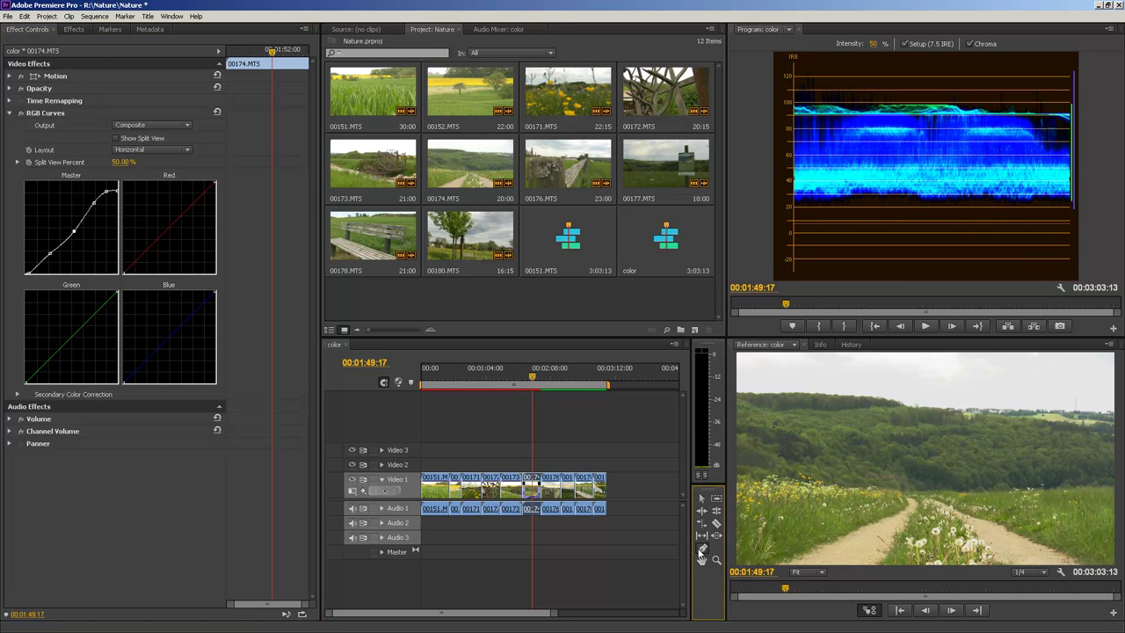
{"action": "left_click", "coordinate": [74, 230]}
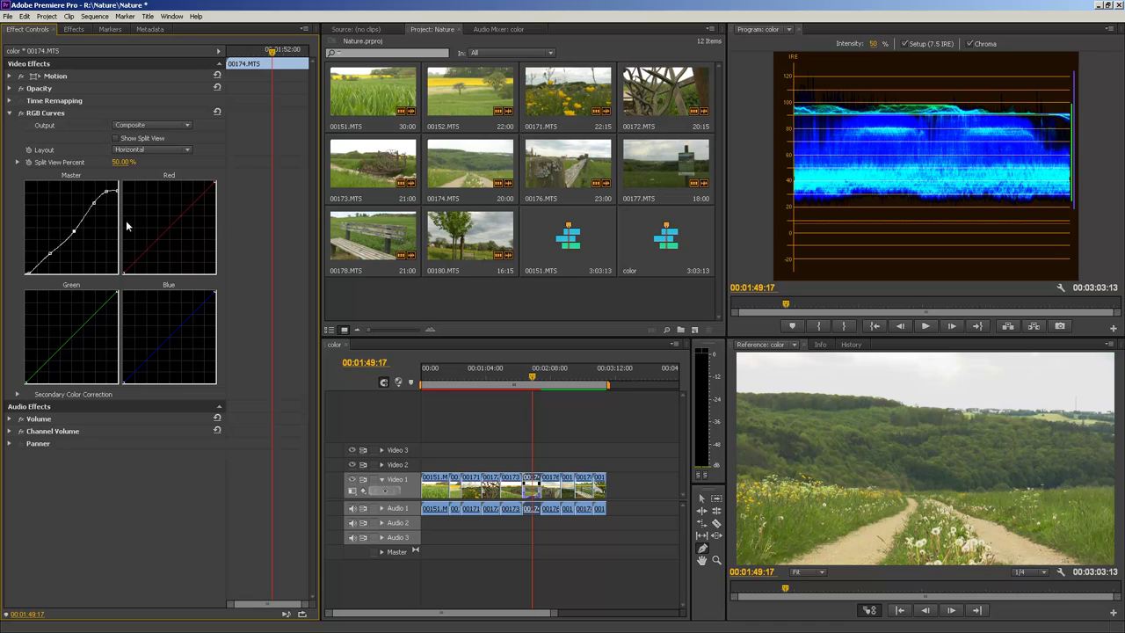
{"action": "left_click", "coordinate": [127, 141]}
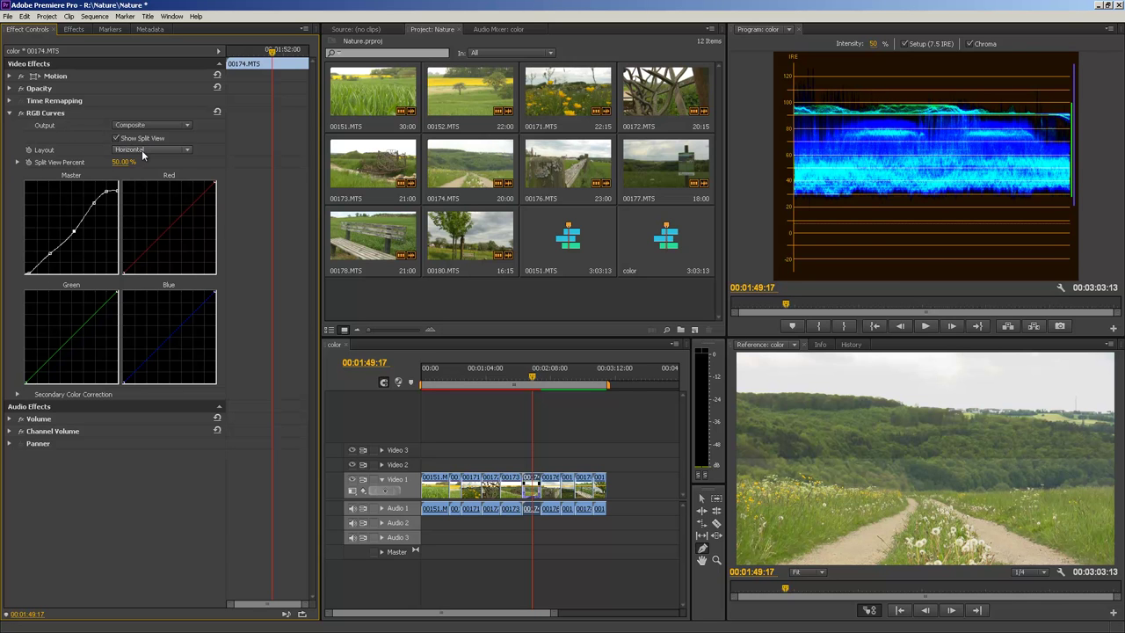
{"action": "left_click", "coordinate": [141, 149]}
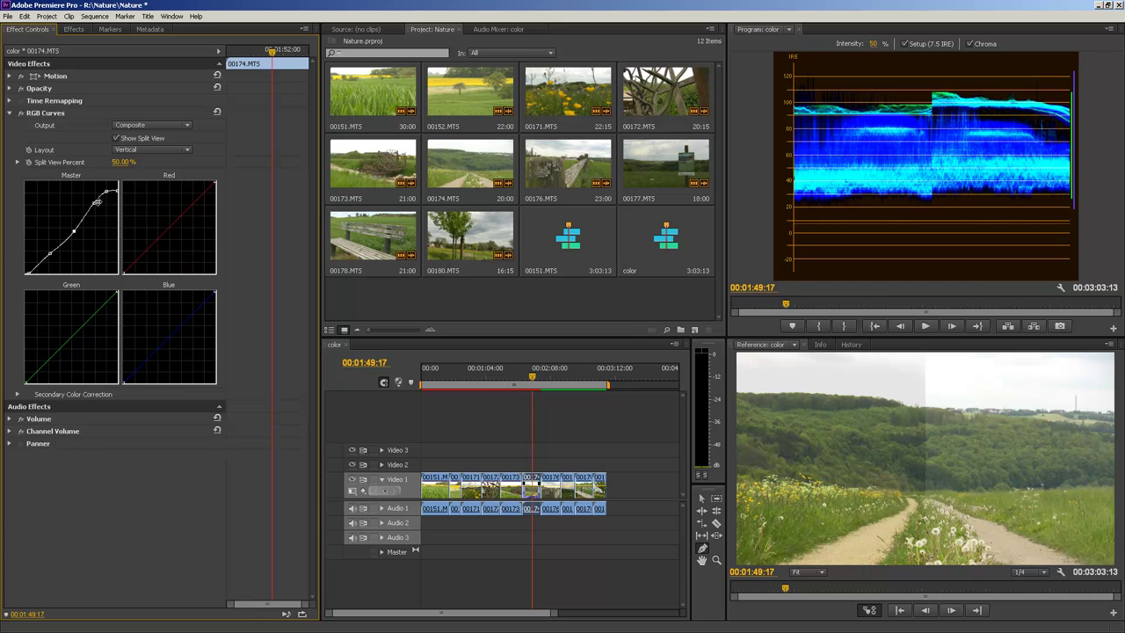
Lift the upper Master curve, move the black point right, and jump to 00:01:48:29
{"action": "left_click_drag", "start_coordinate": [106, 191], "coordinate": [89, 216]}
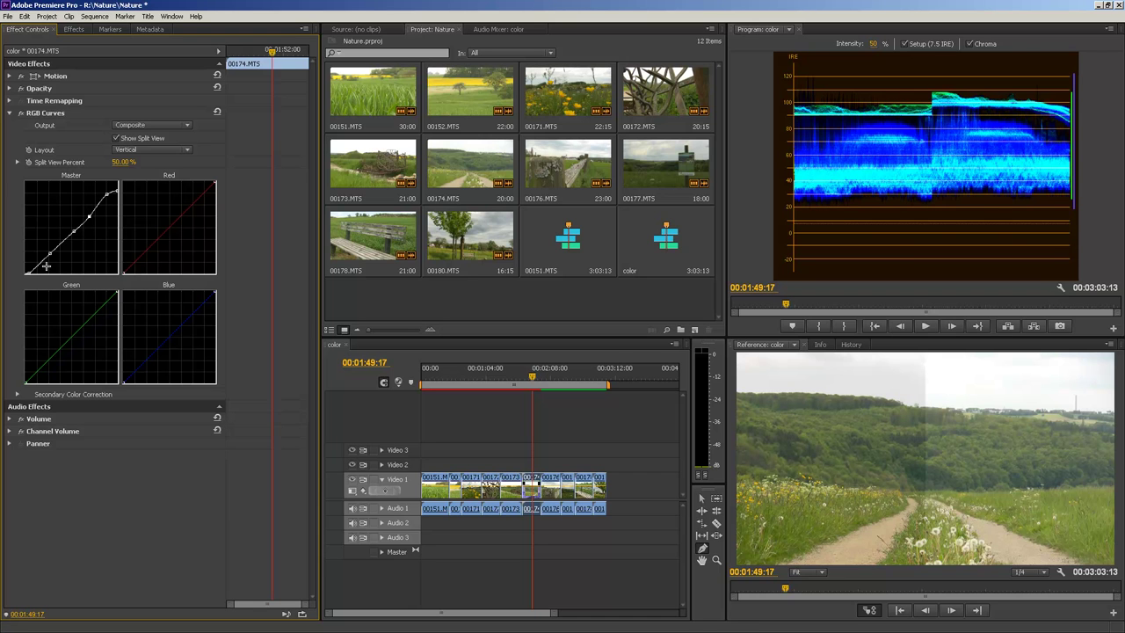
{"action": "left_click_drag", "start_coordinate": [30, 272], "coordinate": [35, 273]}
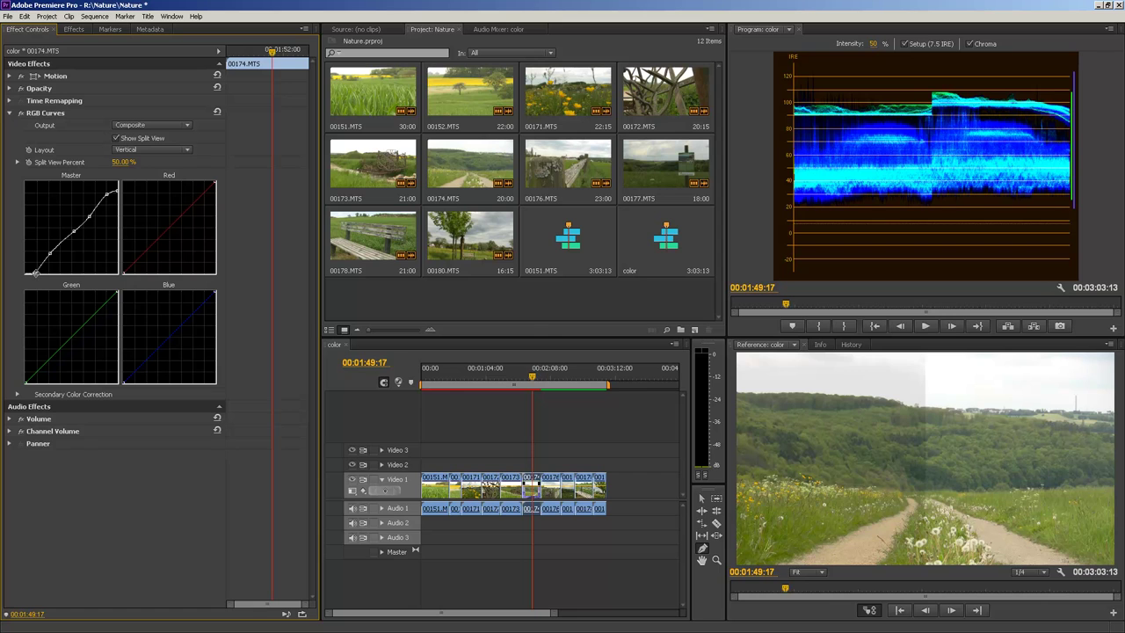
{"action": "left_click", "coordinate": [532, 376]}
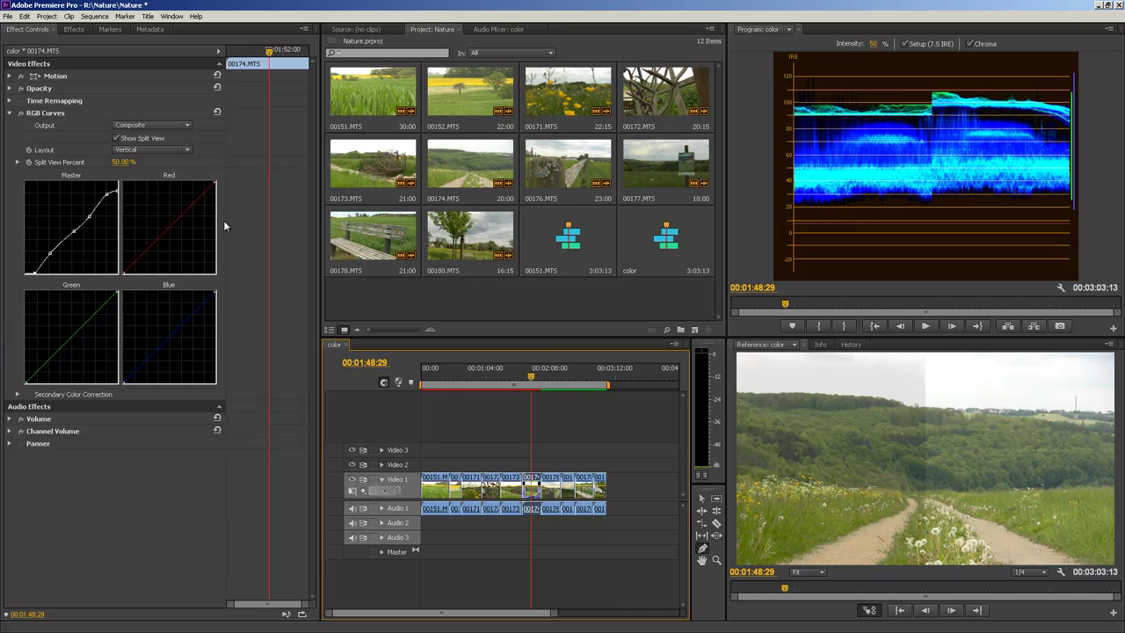
Add two points to the Blue curve to reduce blue, then turn off Show Split View
{"action": "left_click", "coordinate": [189, 314]}
{"action": "mouse_move", "coordinate": [189, 314]}
{"action": "left_mouse_down"}
{"action": "mouse_move", "coordinate": [193, 331]}
{"action": "mouse_move", "coordinate": [179, 325]}
{"action": "mouse_move", "coordinate": [194, 359]}
{"action": "mouse_move", "coordinate": [186, 320]}
{"action": "left_mouse_up"}
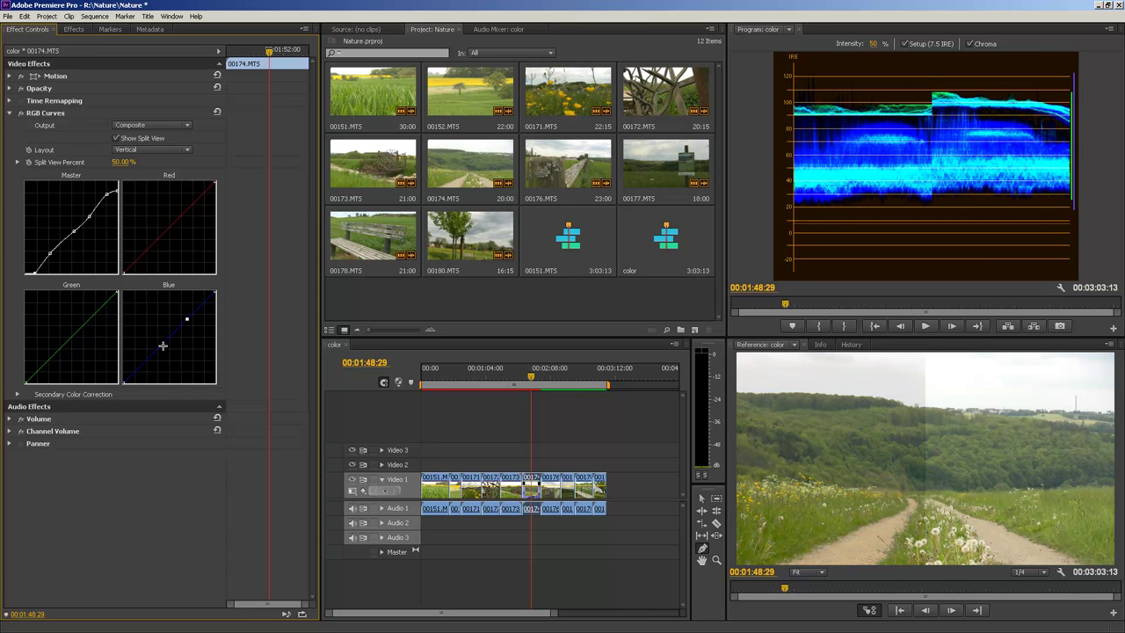
{"action": "left_click", "coordinate": [161, 345]}
{"action": "left_click_drag", "start_coordinate": [92, 306], "coordinate": [187, 284]}
{"action": "left_click", "coordinate": [117, 139]}
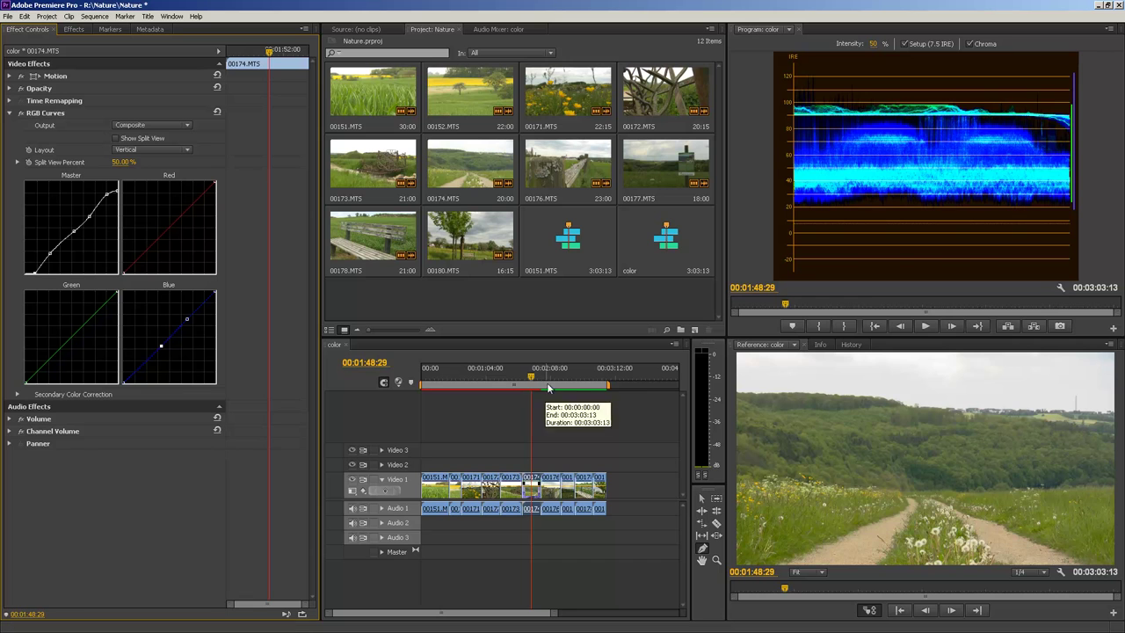
Move to clip 00176 at 00:02:06:11 and apply RGB Curves to it
{"action": "left_click_drag", "start_coordinate": [530, 380], "coordinate": [548, 386]}
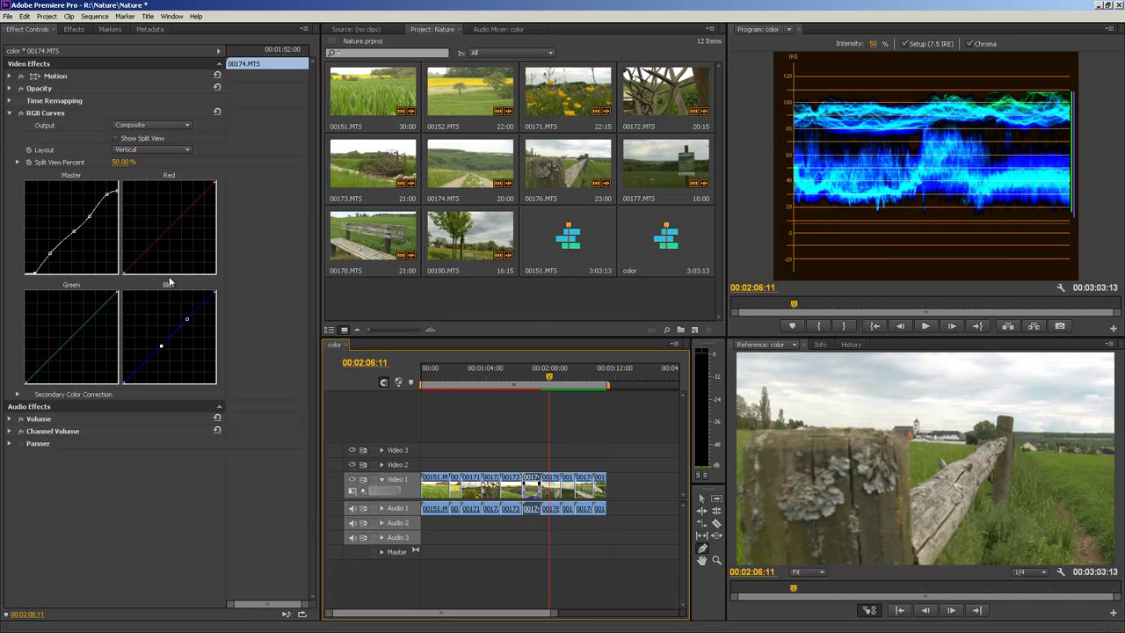
{"action": "left_click", "coordinate": [73, 30]}
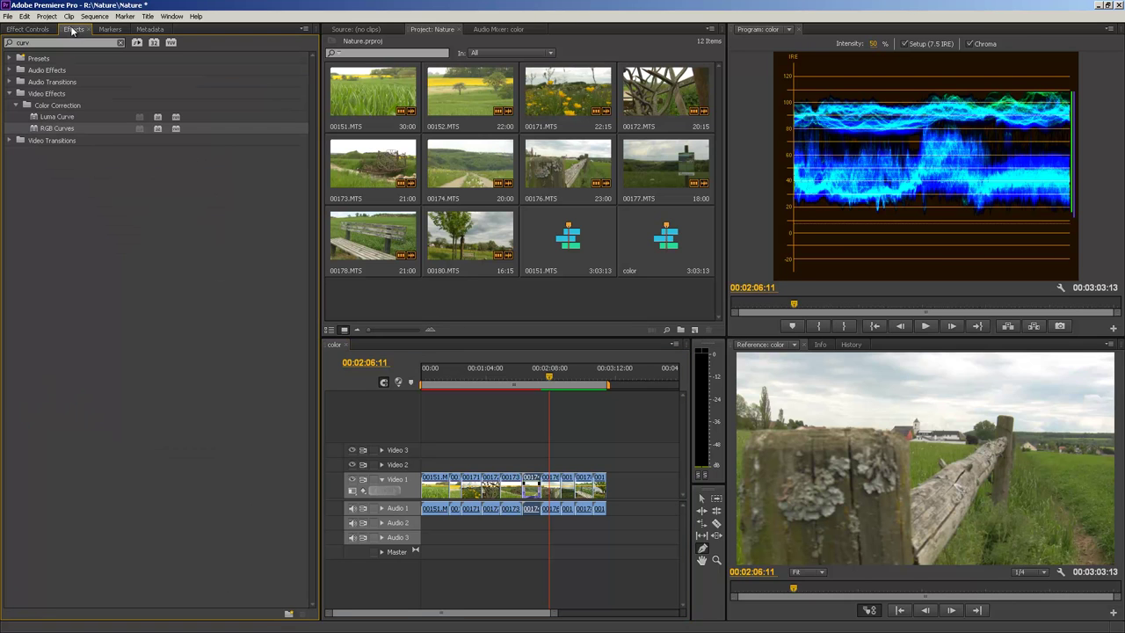
{"action": "left_click_drag", "start_coordinate": [31, 132], "coordinate": [550, 497]}
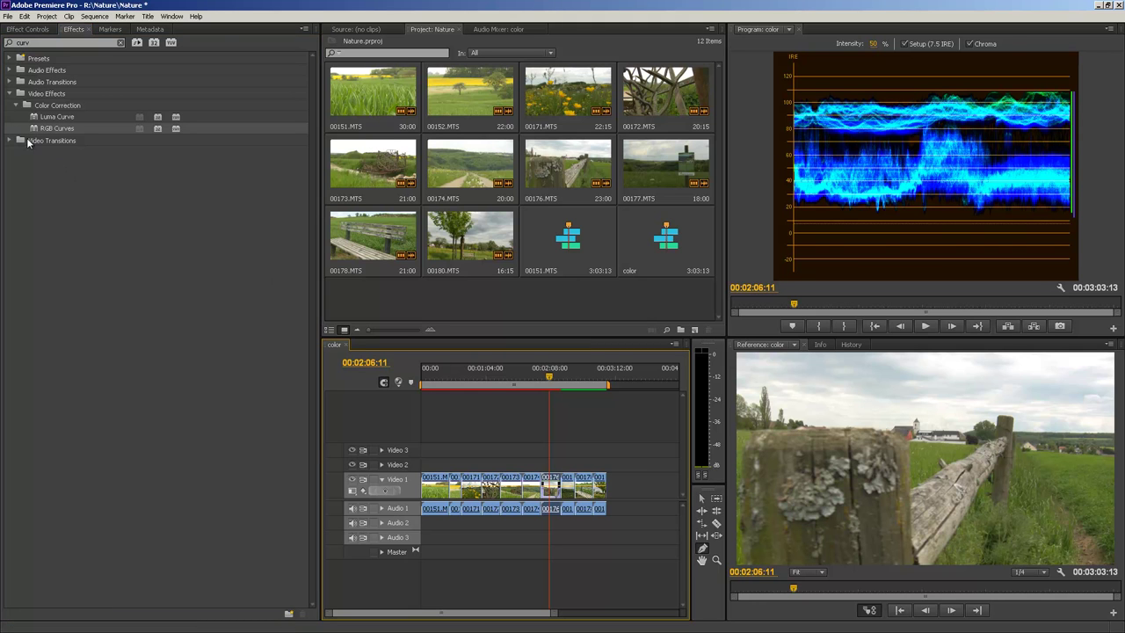
{"action": "left_click", "coordinate": [34, 132]}
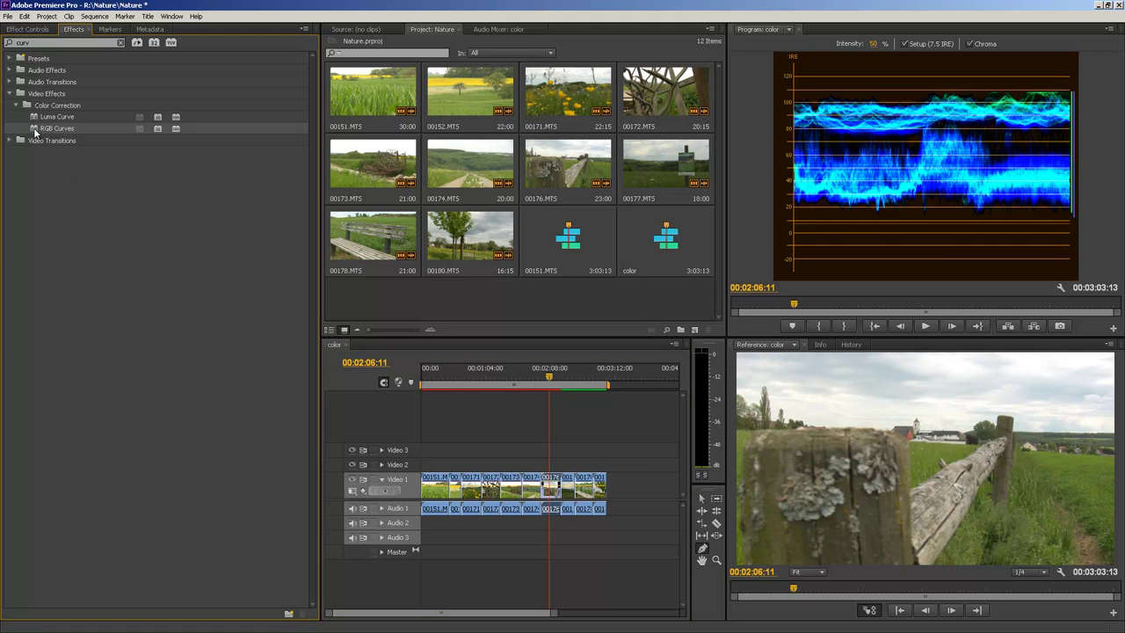
{"action": "left_click", "coordinate": [39, 29]}
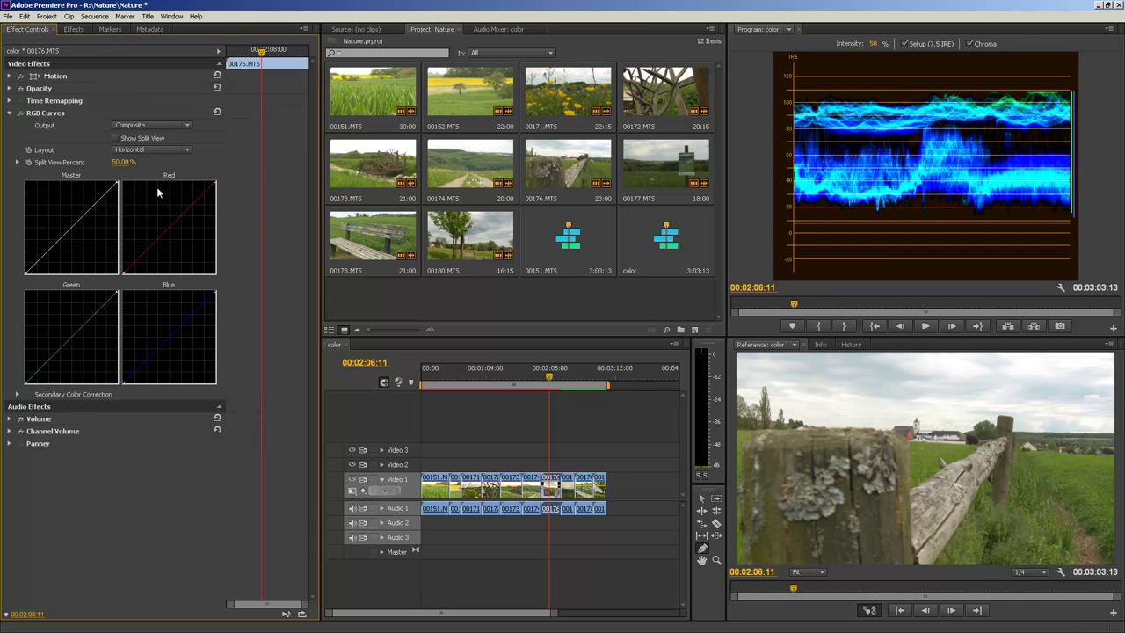
Lower the Master white point slightly and add two points, pulling the lower one down for darker shadows
{"action": "left_click_drag", "start_coordinate": [116, 182], "coordinate": [117, 188]}
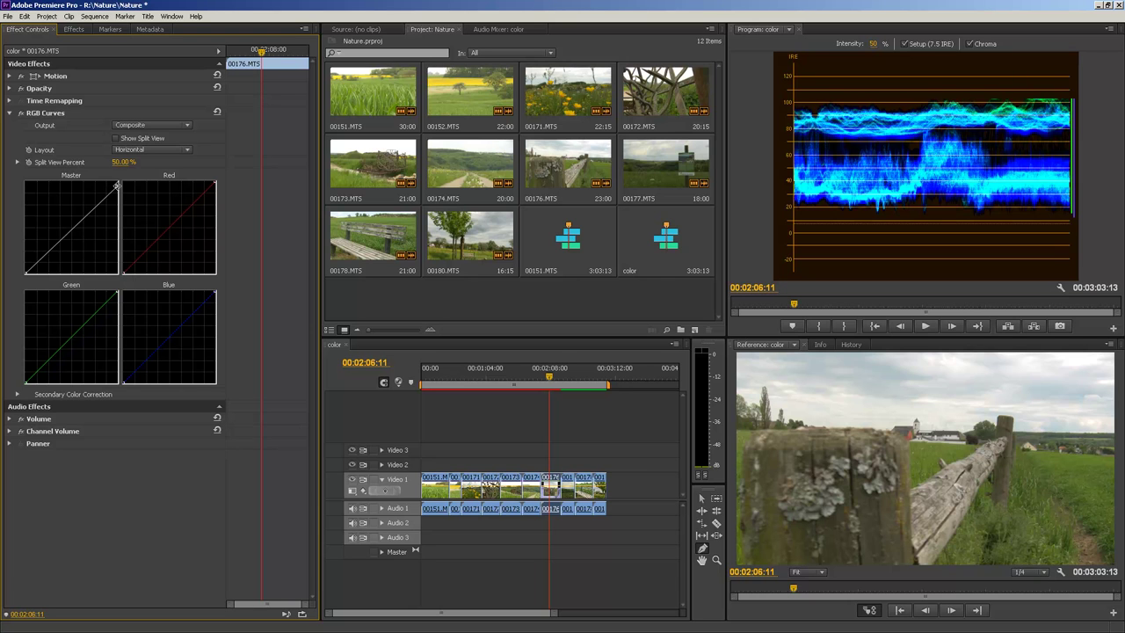
{"action": "left_click_drag", "start_coordinate": [119, 184], "coordinate": [123, 193]}
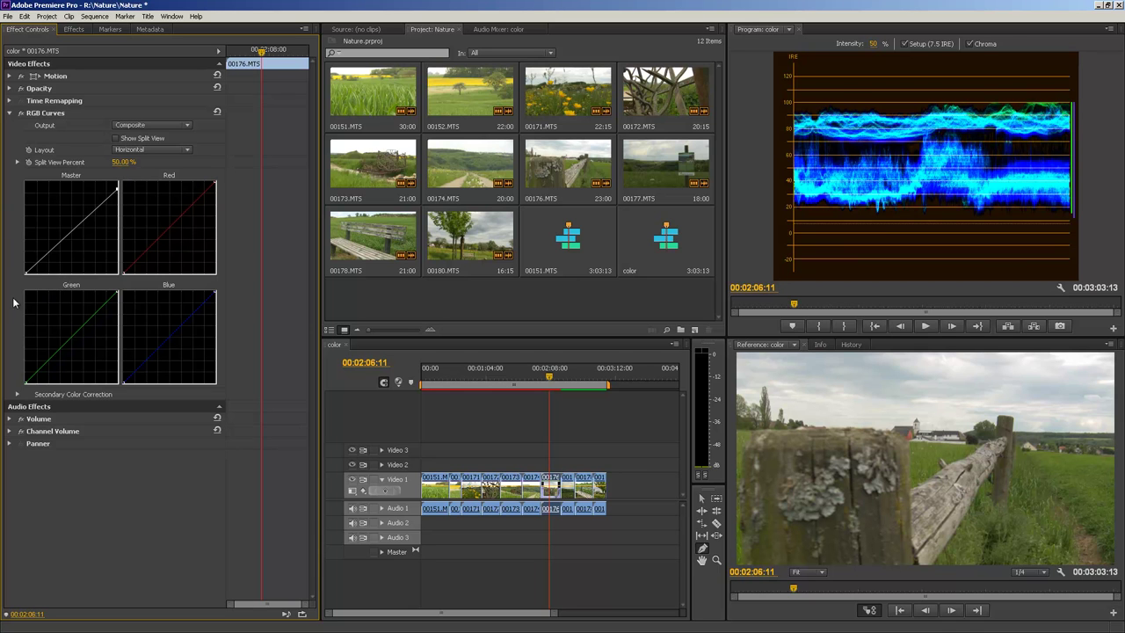
{"action": "left_click", "coordinate": [98, 208]}
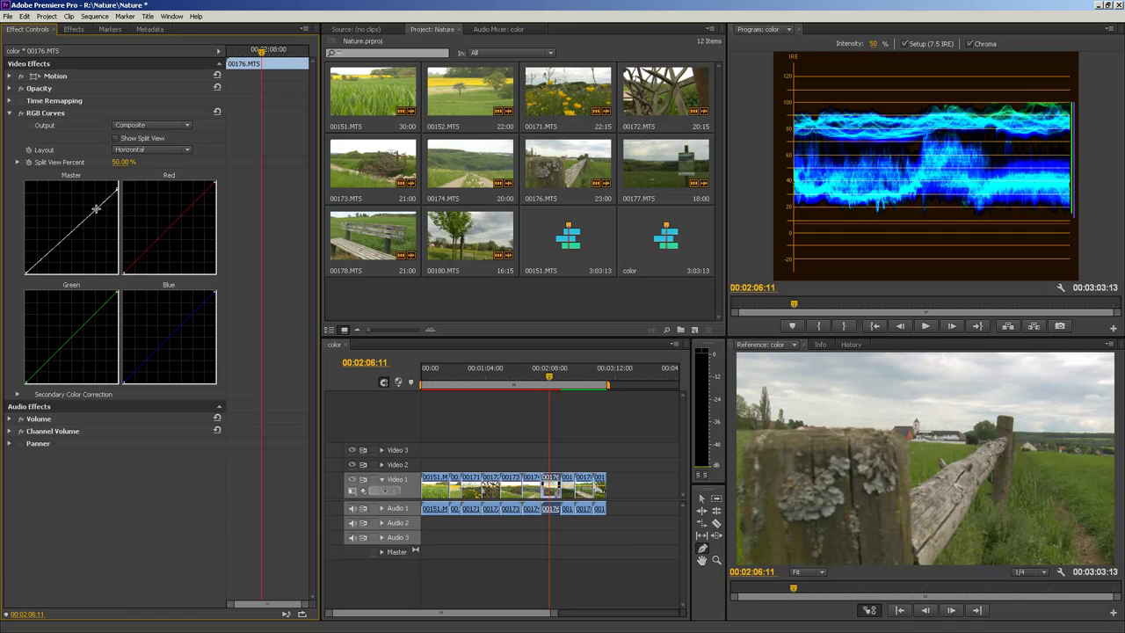
{"action": "left_click", "coordinate": [55, 248]}
{"action": "left_click_drag", "start_coordinate": [99, 211], "coordinate": [95, 207]}
{"action": "left_click_drag", "start_coordinate": [57, 242], "coordinate": [52, 251]}
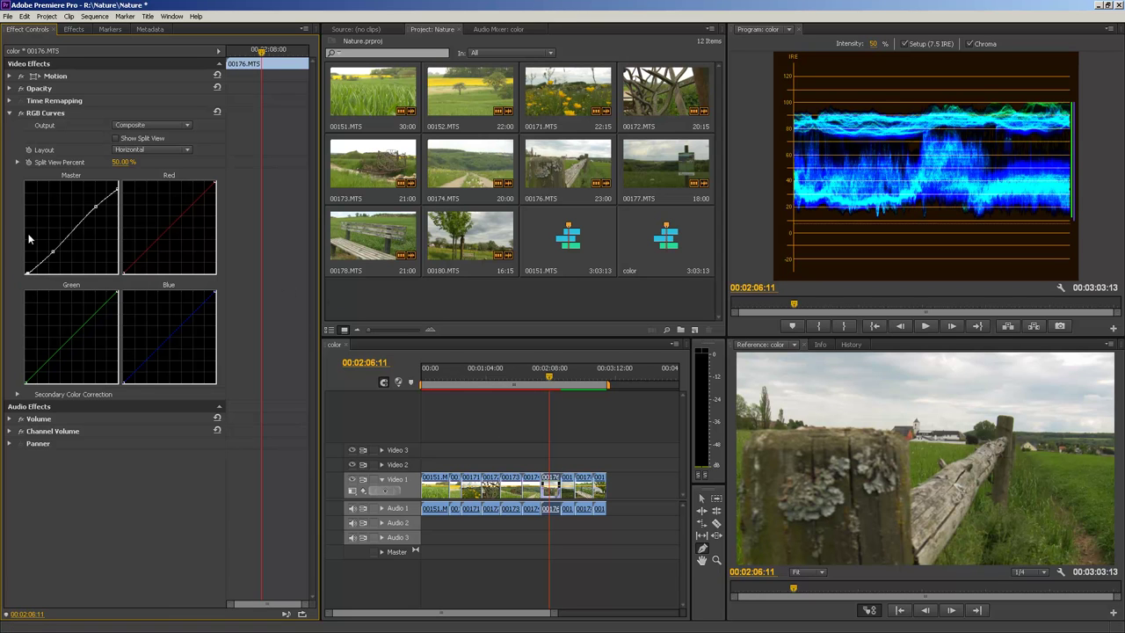
Toggle RGB Curves off and on to compare the graded and ungraded clip
{"action": "left_click", "coordinate": [21, 113]}
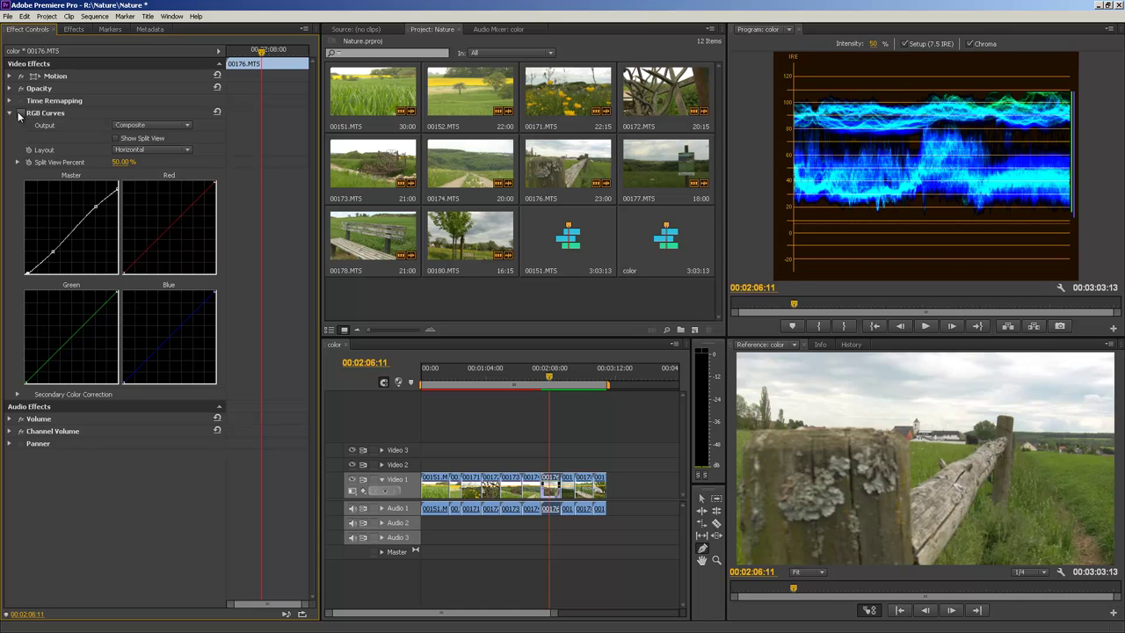
{"action": "left_click", "coordinate": [20, 113]}
{"action": "left_click", "coordinate": [20, 114]}
{"action": "left_click", "coordinate": [21, 114]}
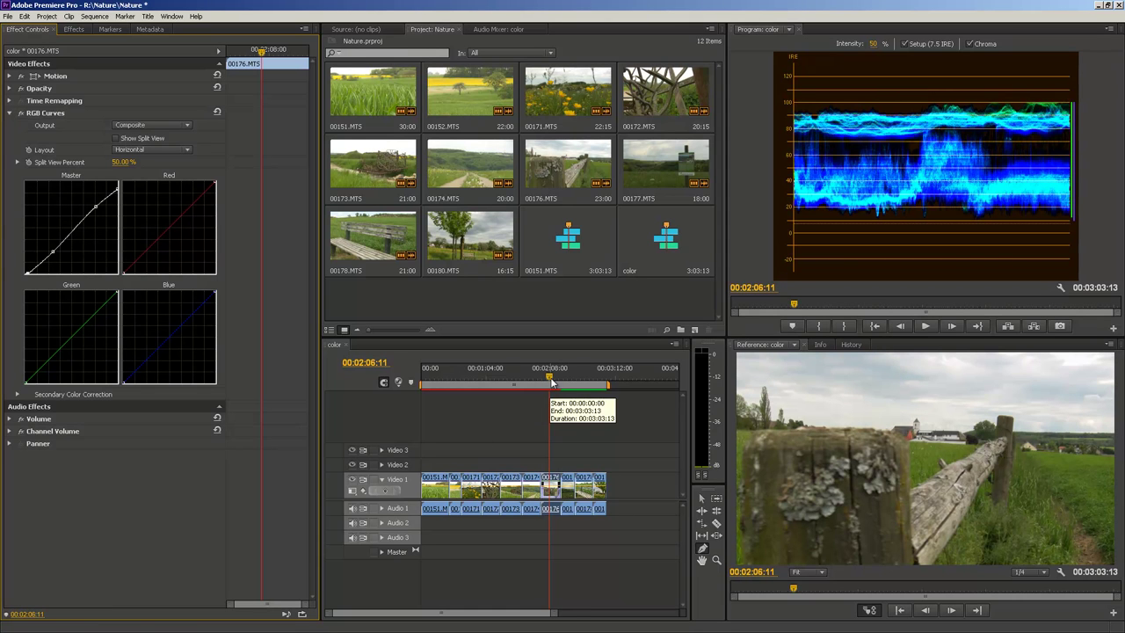
Scrub the playhead to 00:02:24:10 on the signpost meadow shot and select the RGB Curves effect
{"action": "left_click_drag", "start_coordinate": [550, 380], "coordinate": [566, 380]}
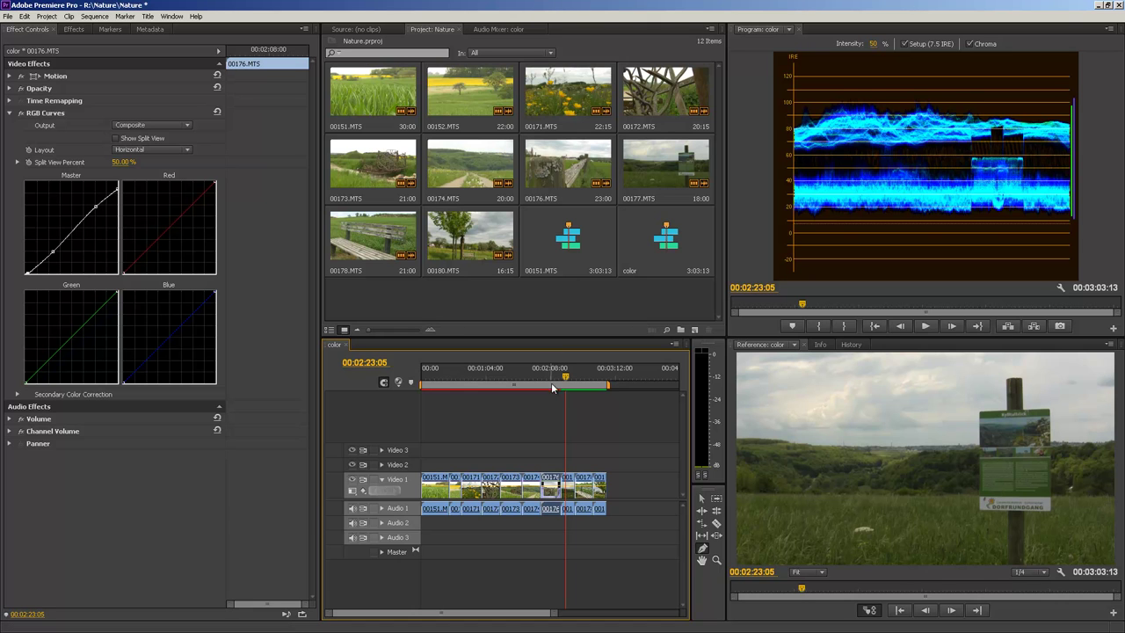
{"action": "mouse_move", "coordinate": [567, 380]}
{"action": "left_mouse_down"}
{"action": "mouse_move", "coordinate": [531, 375]}
{"action": "mouse_move", "coordinate": [567, 389]}
{"action": "left_mouse_up"}
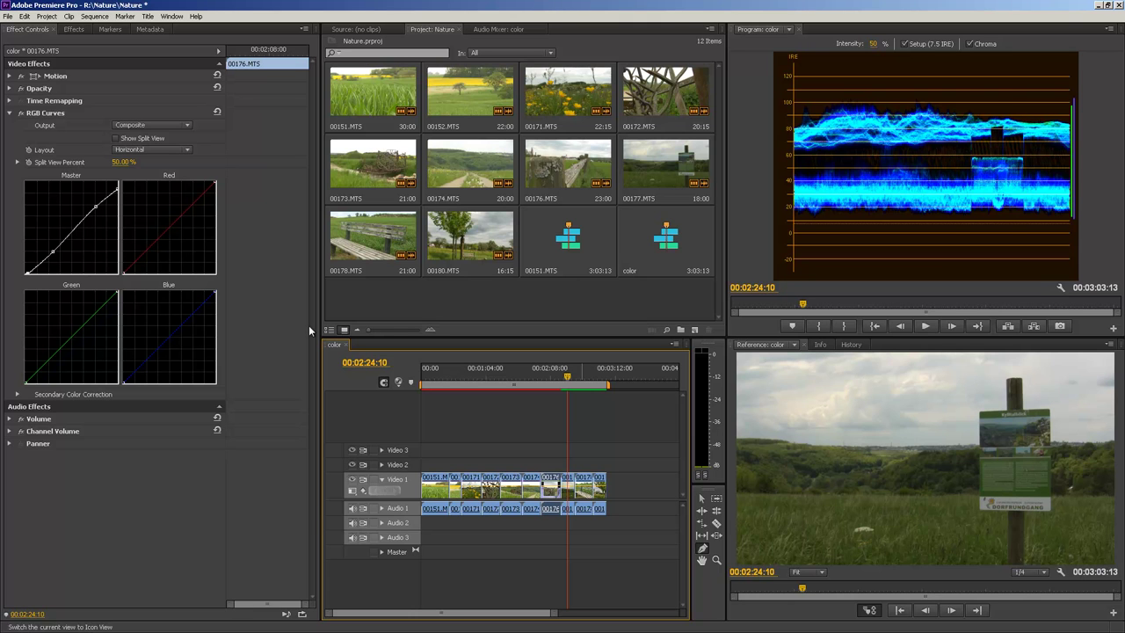
{"action": "left_click", "coordinate": [39, 114]}
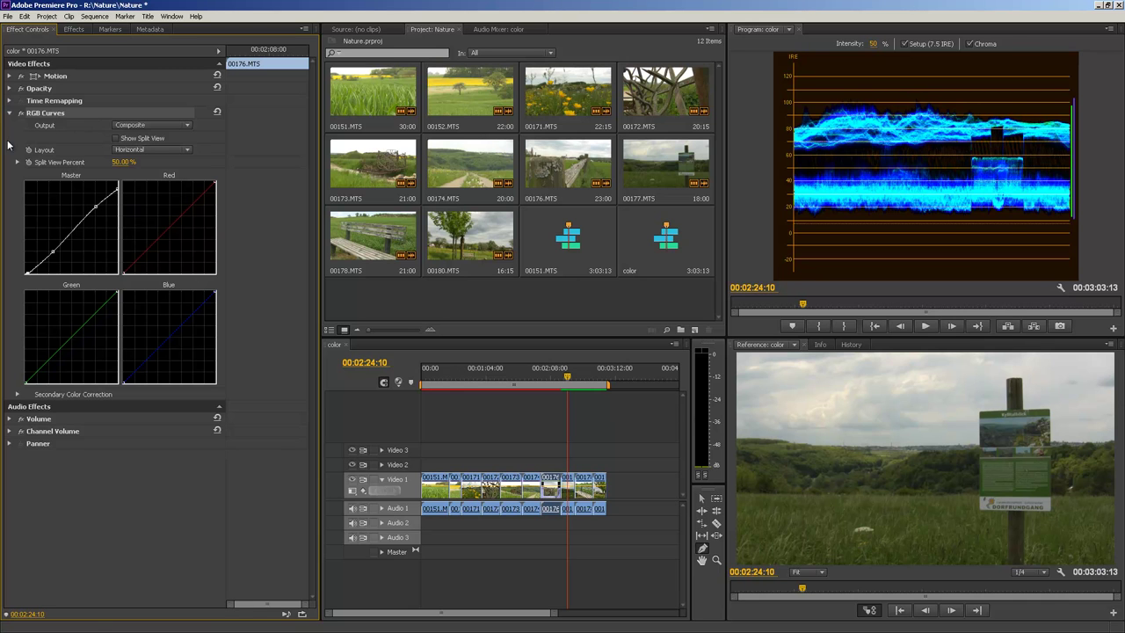
Apply RGB Curves from the Effects list to the signpost clip 00177.MTS
{"action": "left_click", "coordinate": [69, 32]}
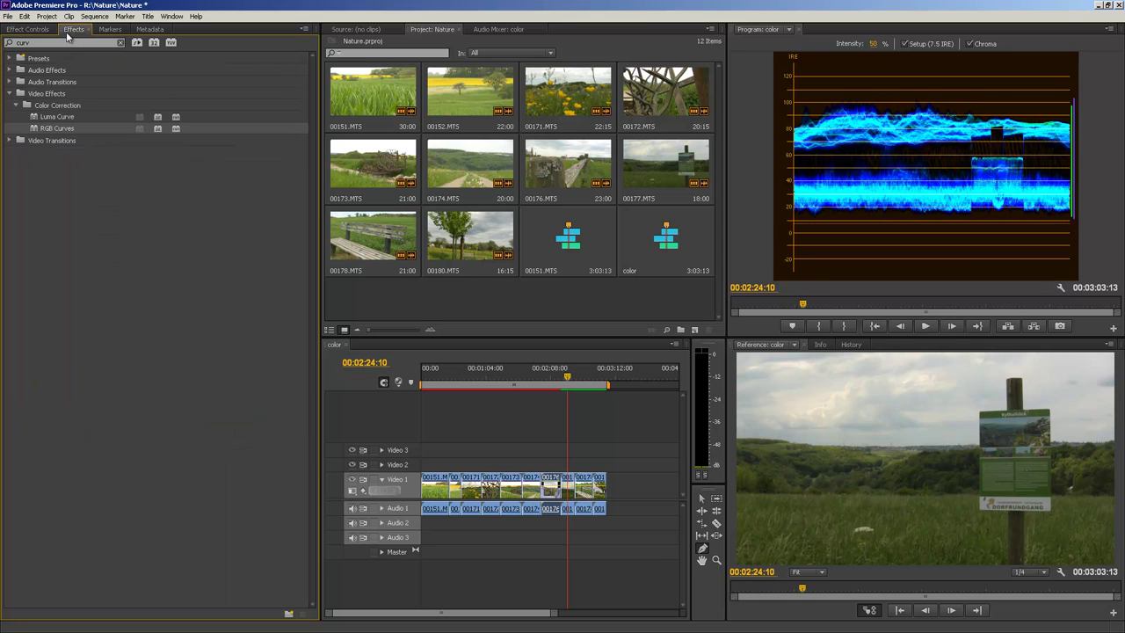
{"action": "left_click_drag", "start_coordinate": [33, 132], "coordinate": [573, 493]}
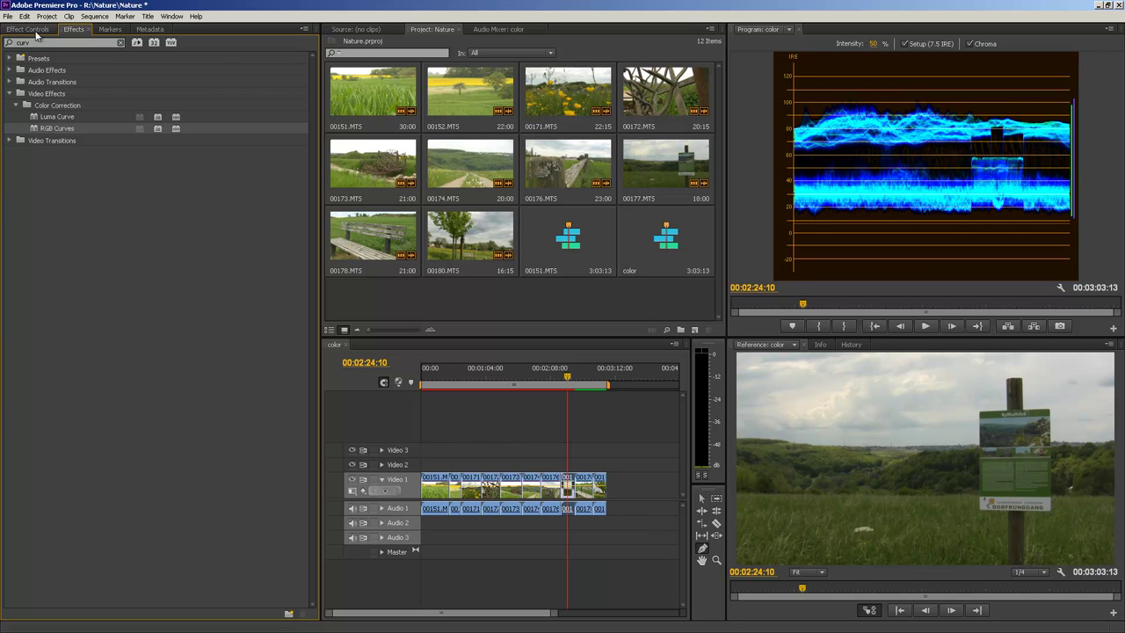
{"action": "left_click", "coordinate": [29, 29]}
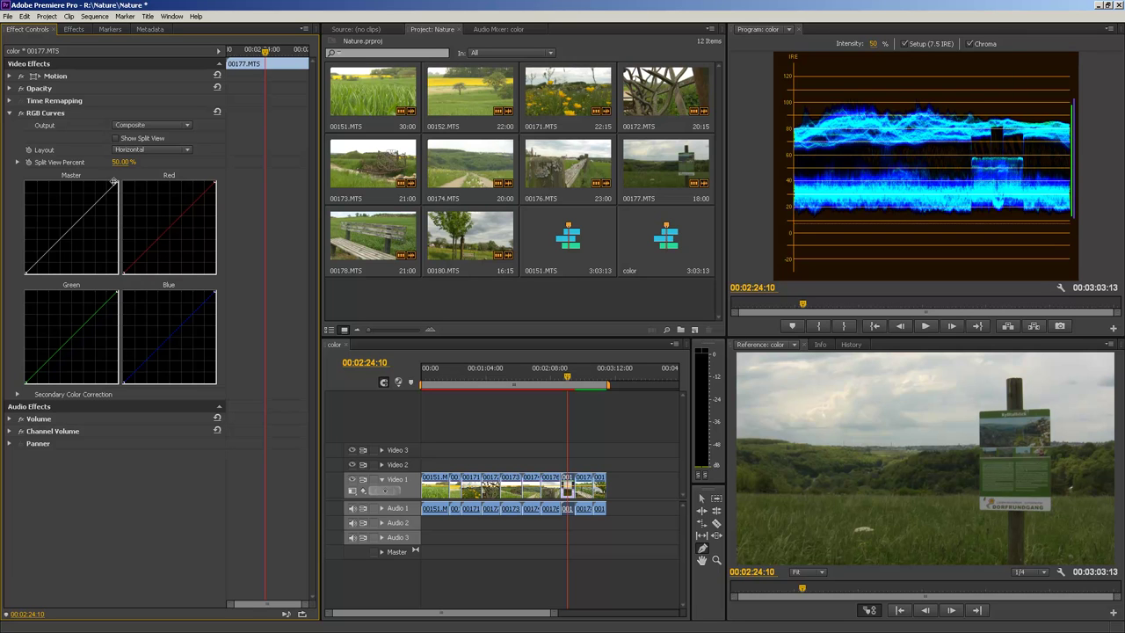
Reshape the Master curve with a midtone point and a lower shadow point to rebalance brightness
{"action": "left_click_drag", "start_coordinate": [116, 182], "coordinate": [109, 178]}
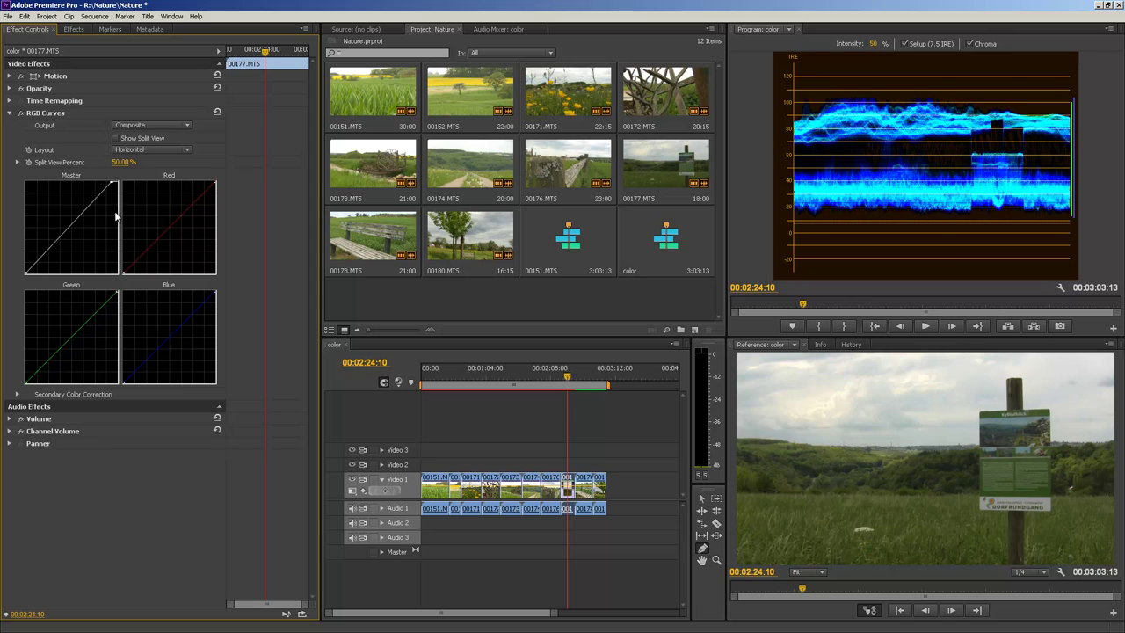
{"action": "left_click_drag", "start_coordinate": [113, 182], "coordinate": [120, 183]}
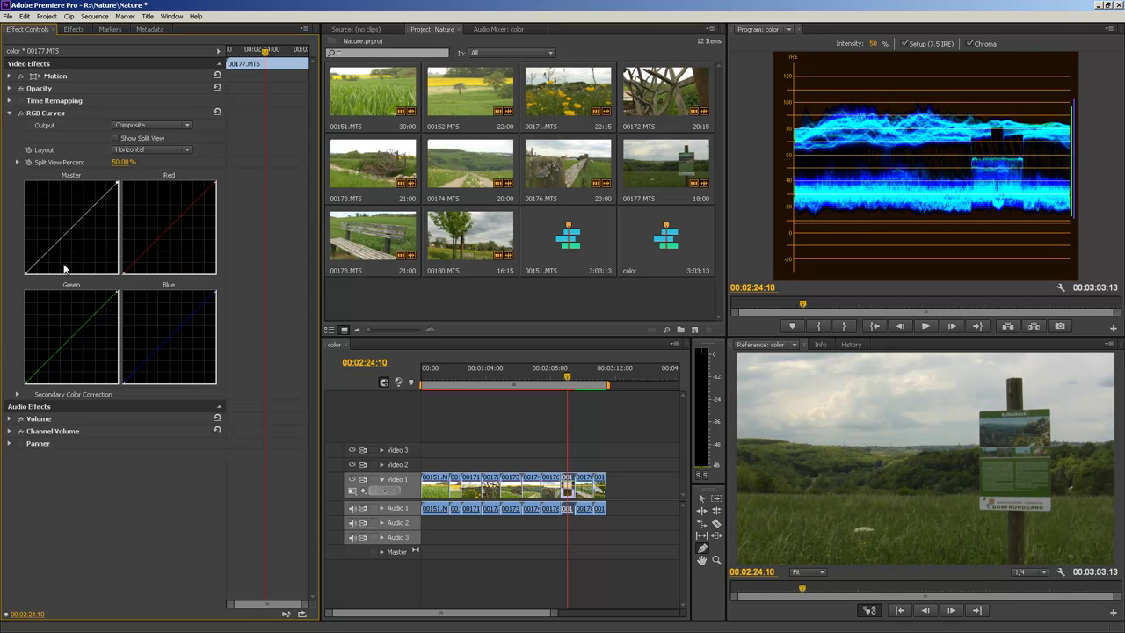
{"action": "left_click_drag", "start_coordinate": [87, 212], "coordinate": [90, 222]}
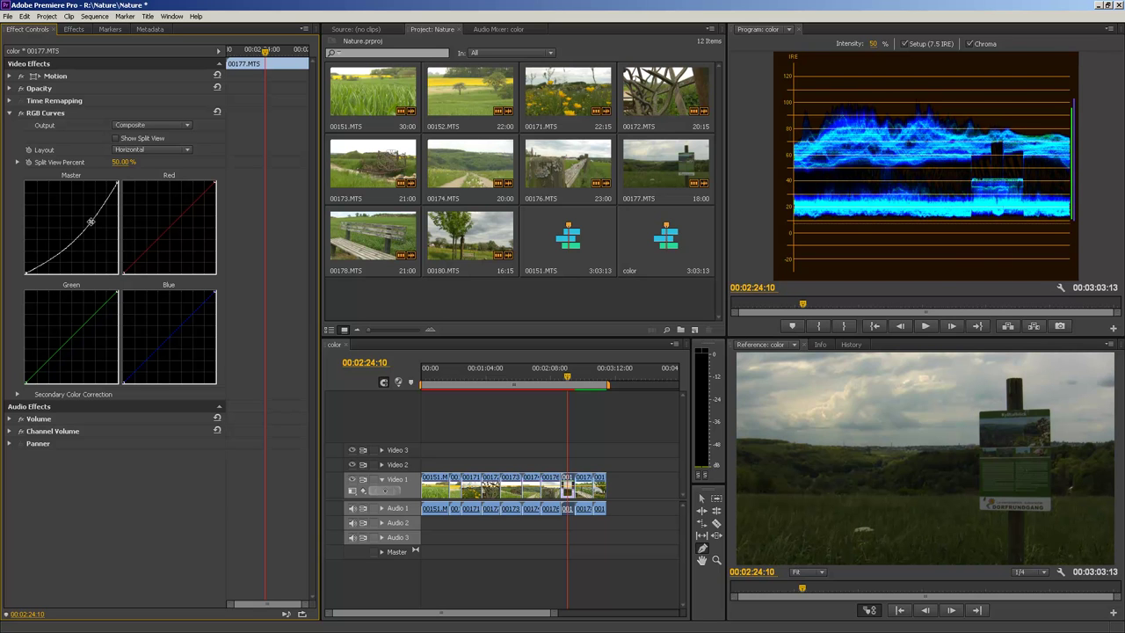
{"action": "left_click_drag", "start_coordinate": [91, 222], "coordinate": [97, 204]}
{"action": "left_click_drag", "start_coordinate": [58, 253], "coordinate": [54, 252]}
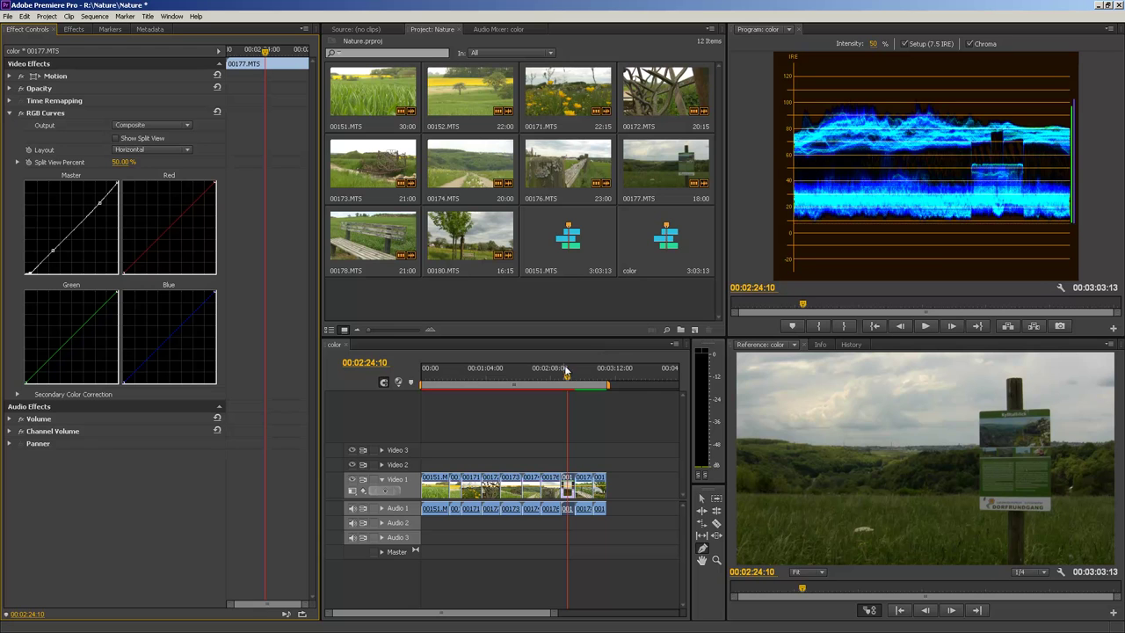
Drag the playhead to 00:02:40:00 on the bench clip and select its curve effect settings
{"action": "left_click_drag", "start_coordinate": [569, 378], "coordinate": [584, 381]}
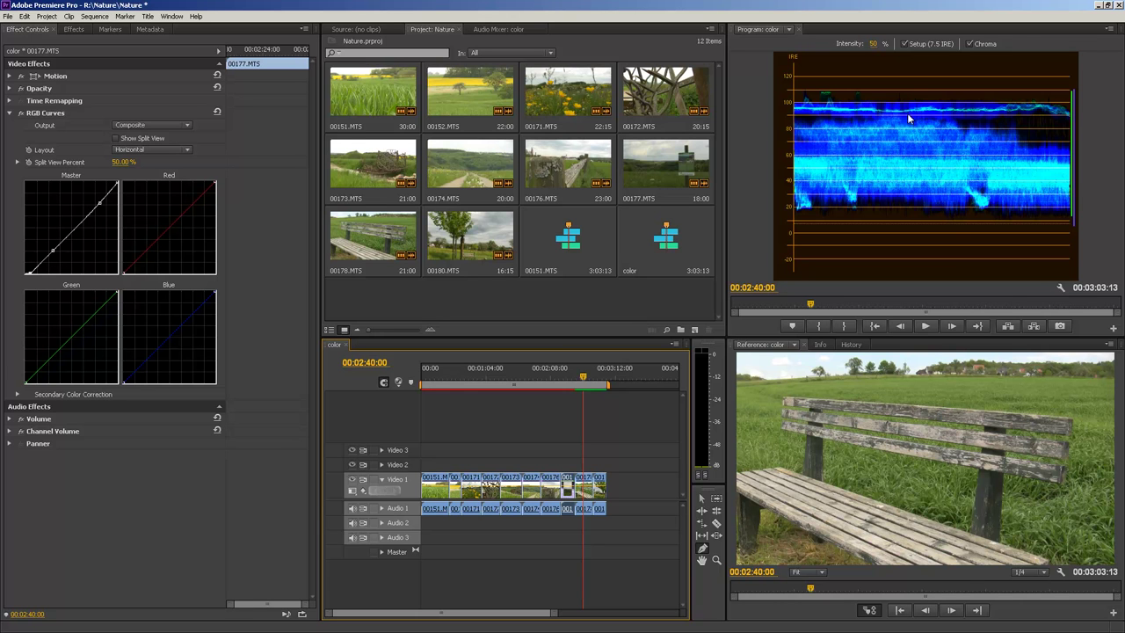
{"action": "left_click", "coordinate": [28, 117]}
Apply RGB Curves to the bench clip 00178.MTS and show its settings
{"action": "key", "text": "shift+7"}
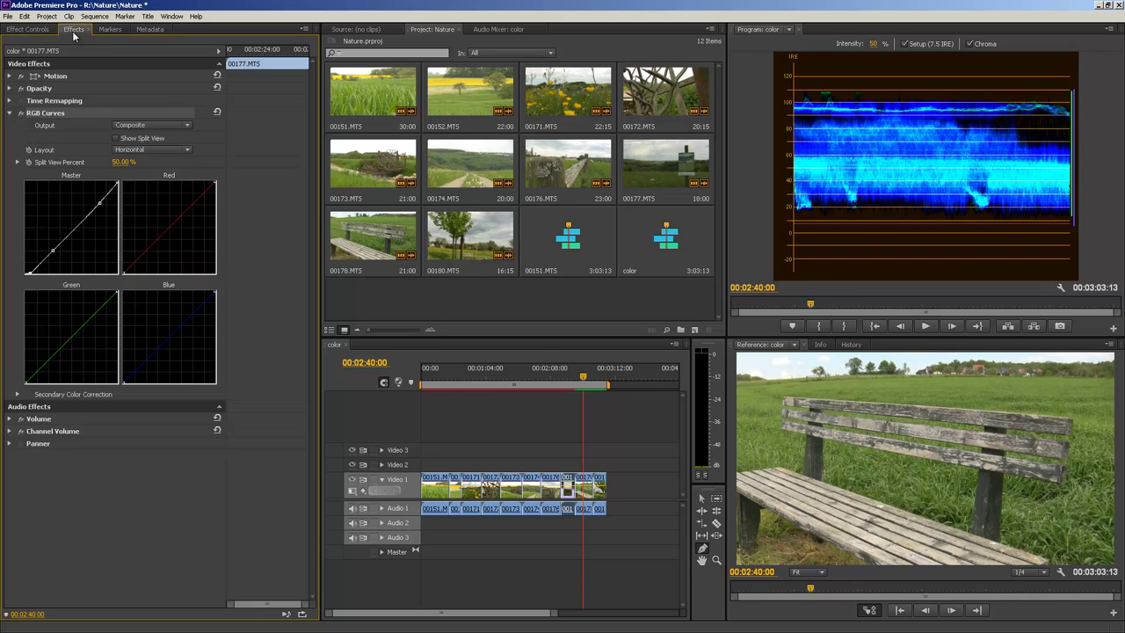
{"action": "left_click_drag", "start_coordinate": [49, 129], "coordinate": [587, 492]}
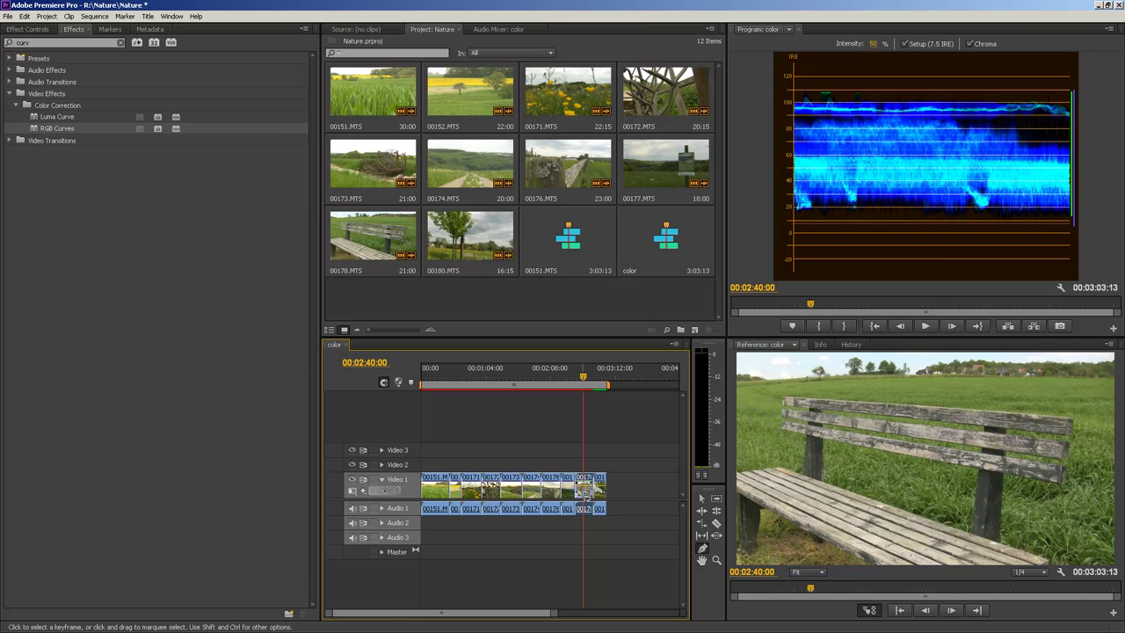
{"action": "left_click", "coordinate": [27, 29]}
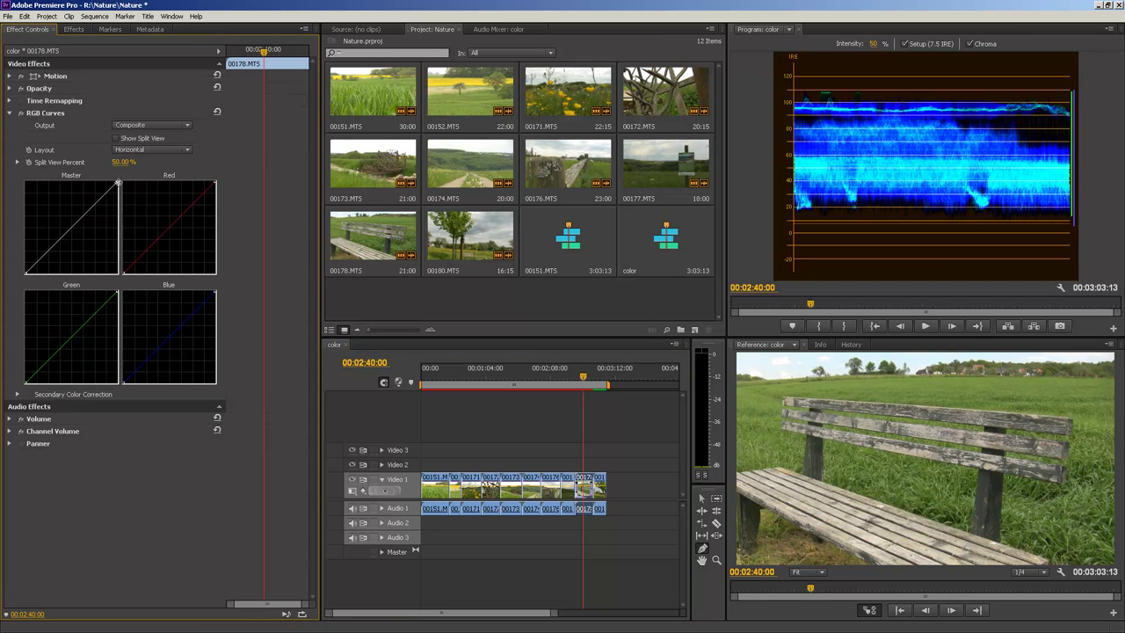
Lower the white point, deepen the black point, and add mid and shadow points for an S-curve
{"action": "left_click_drag", "start_coordinate": [117, 183], "coordinate": [118, 187]}
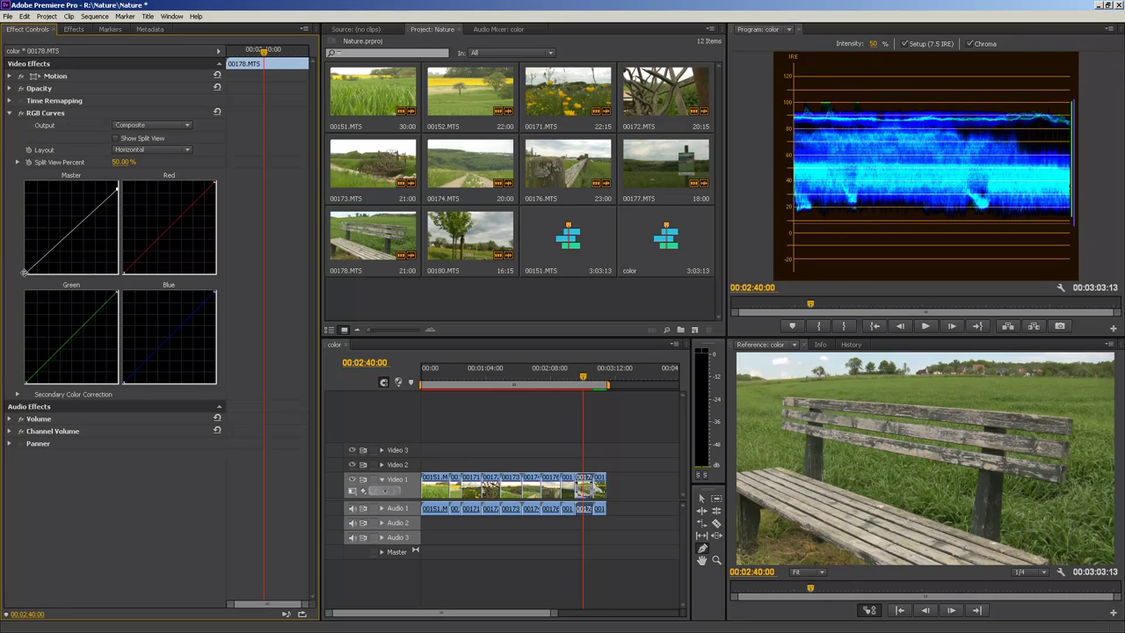
{"action": "left_click_drag", "start_coordinate": [23, 272], "coordinate": [29, 272]}
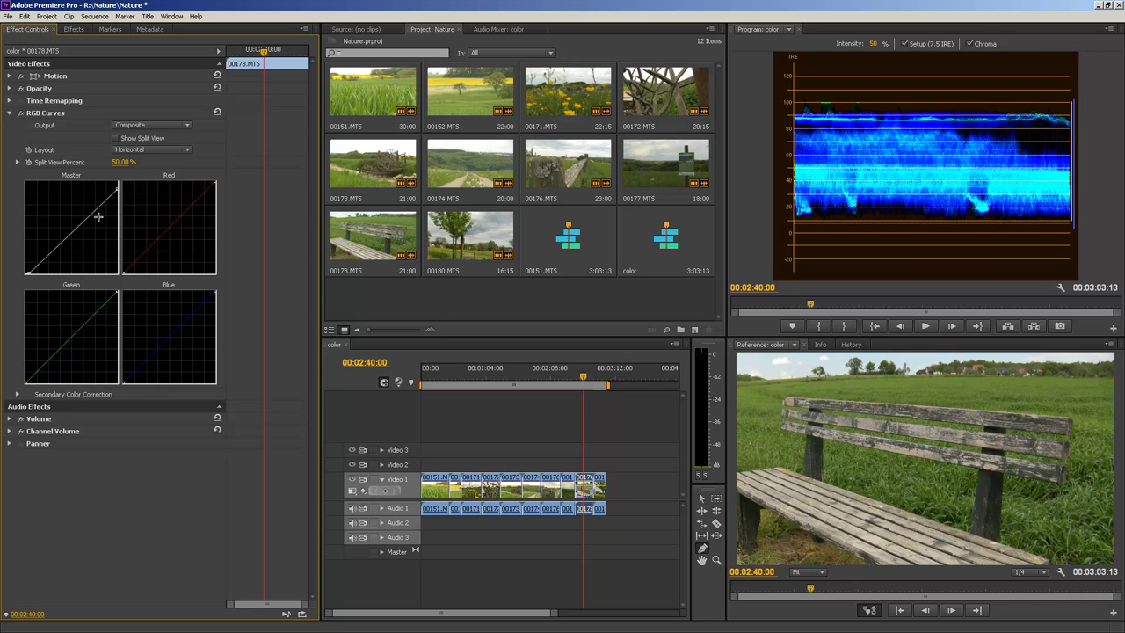
{"action": "mouse_move", "coordinate": [98, 211]}
{"action": "left_mouse_down"}
{"action": "mouse_move", "coordinate": [84, 207]}
{"action": "mouse_move", "coordinate": [97, 215]}
{"action": "left_mouse_up"}
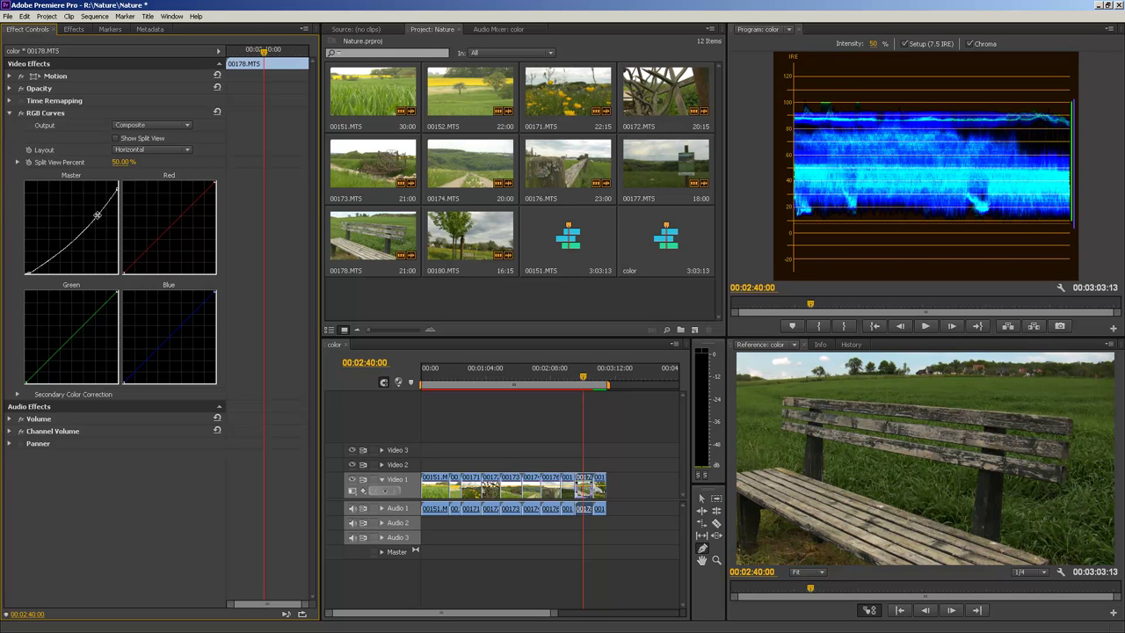
{"action": "left_click_drag", "start_coordinate": [50, 247], "coordinate": [49, 252]}
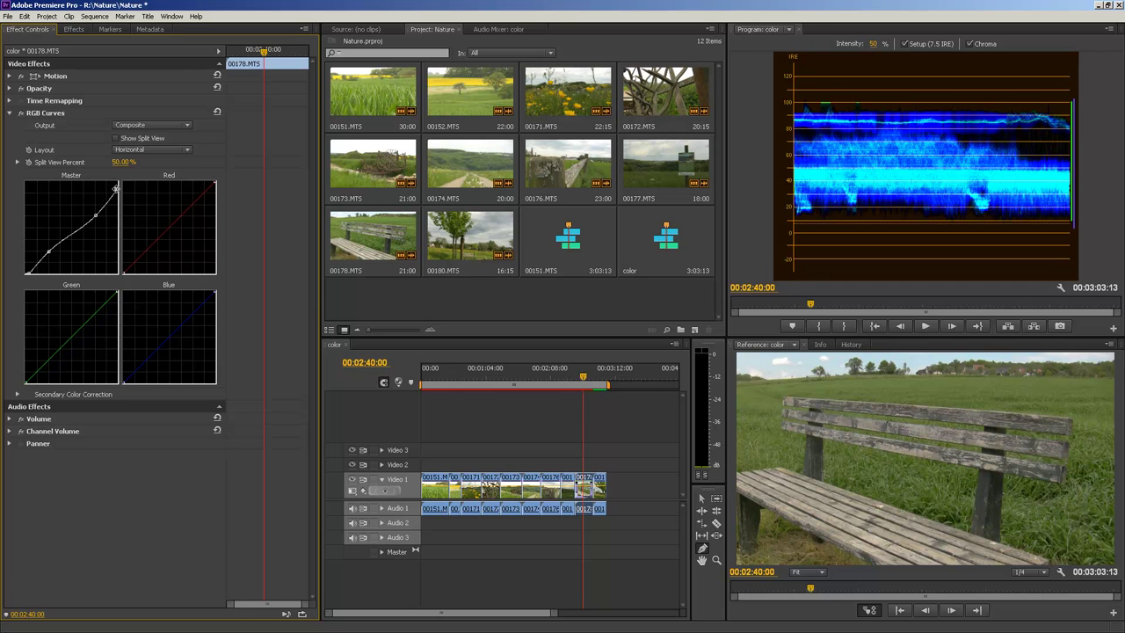
{"action": "mouse_move", "coordinate": [115, 190]}
{"action": "left_mouse_down"}
{"action": "mouse_move", "coordinate": [119, 219]}
{"action": "mouse_move", "coordinate": [122, 186]}
{"action": "left_mouse_up"}
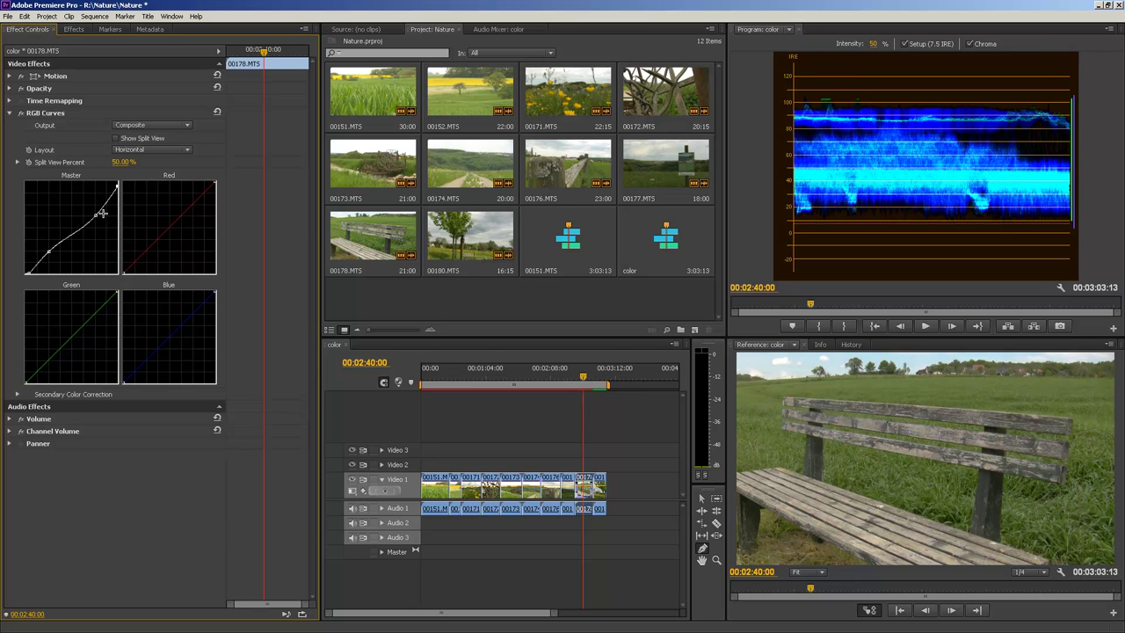
{"action": "left_click_drag", "start_coordinate": [98, 214], "coordinate": [92, 206]}
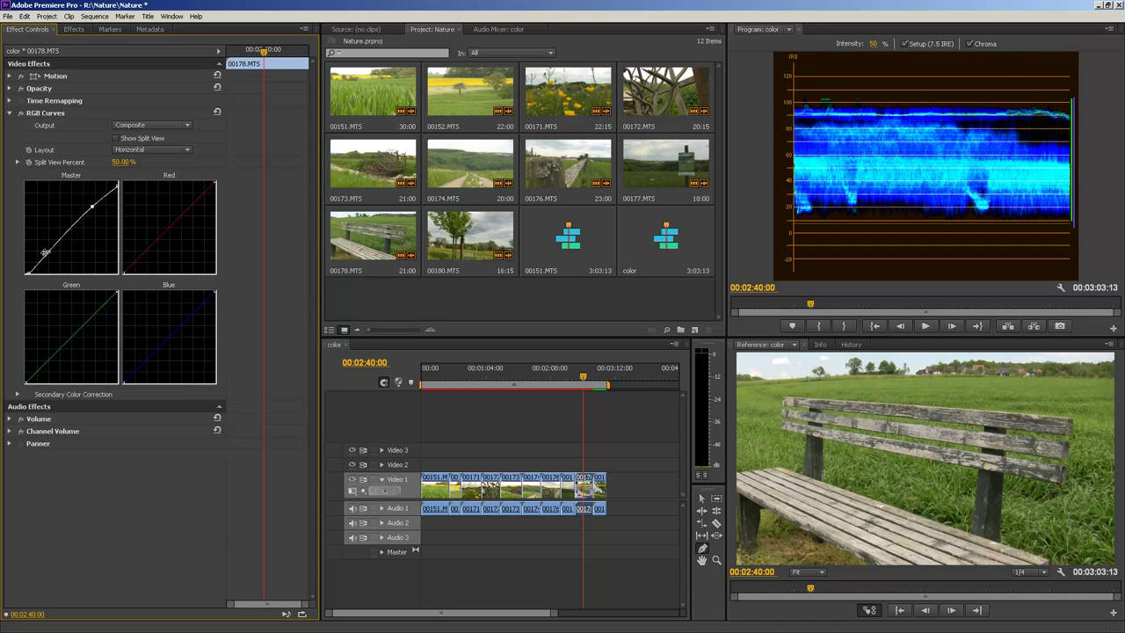
{"action": "left_click_drag", "start_coordinate": [45, 252], "coordinate": [51, 253]}
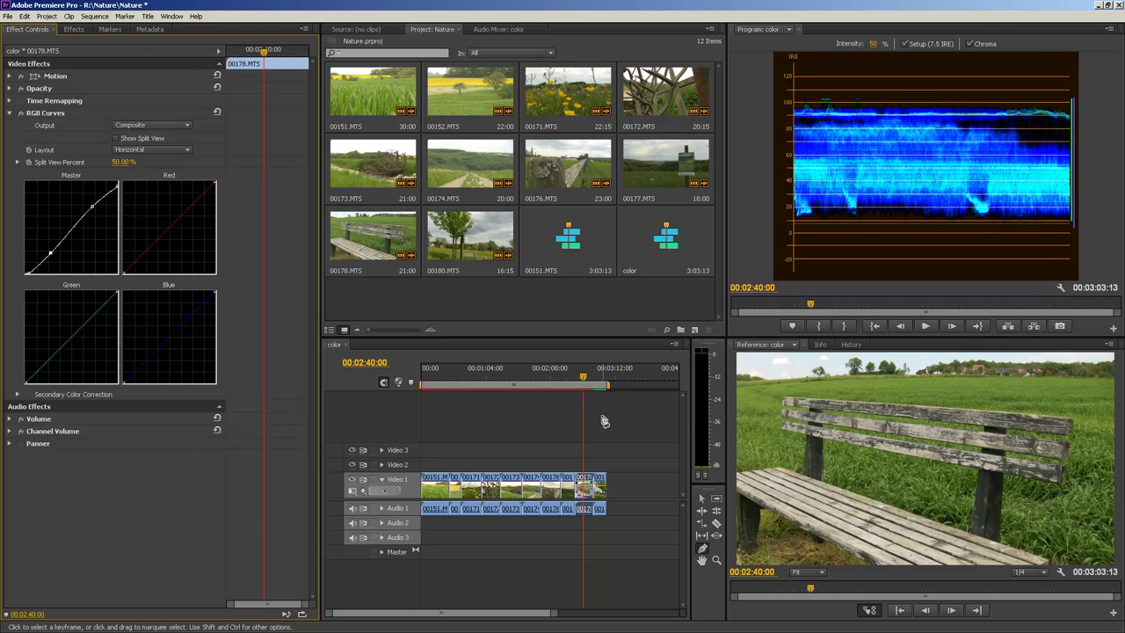
{"action": "mouse_move", "coordinate": [584, 378]}
{"action": "left_mouse_down"}
{"action": "mouse_move", "coordinate": [569, 381]}
{"action": "mouse_move", "coordinate": [600, 384]}
{"action": "left_mouse_up"}
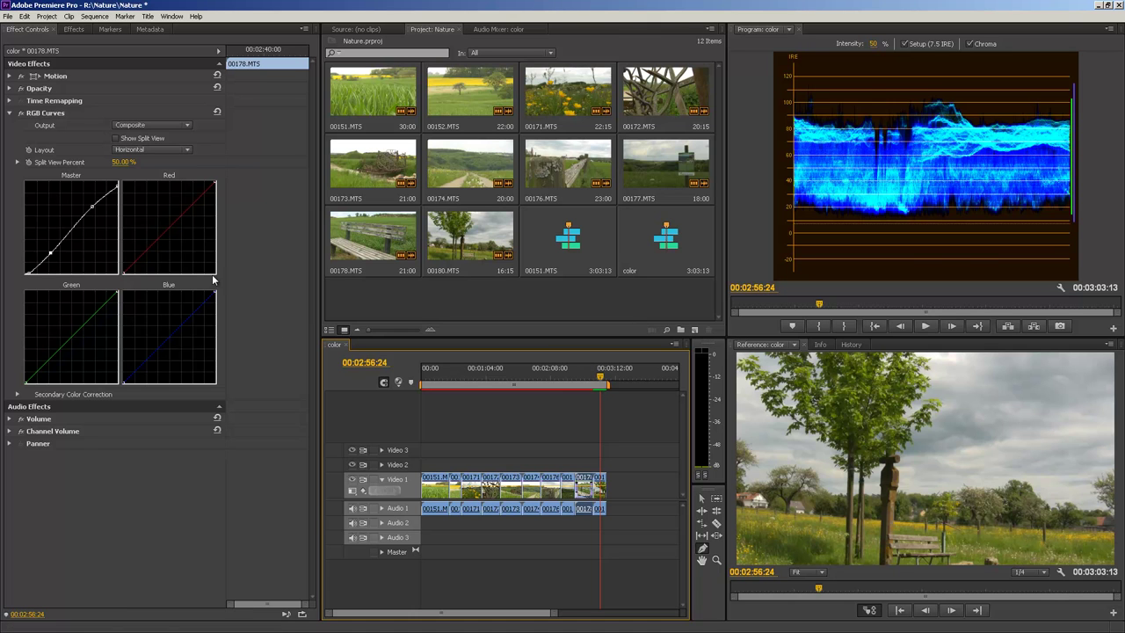
Apply RGB Curves to the tree clip 00180.MTS and show its settings
{"action": "left_click", "coordinate": [10, 112]}
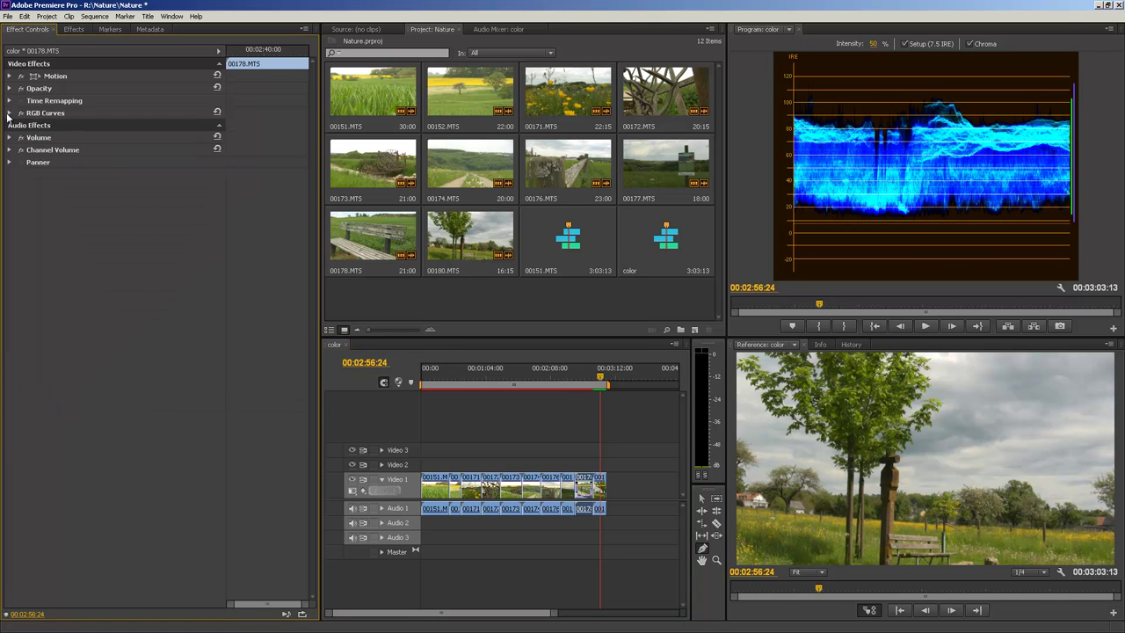
{"action": "left_click", "coordinate": [75, 29]}
{"action": "left_click_drag", "start_coordinate": [55, 128], "coordinate": [601, 481]}
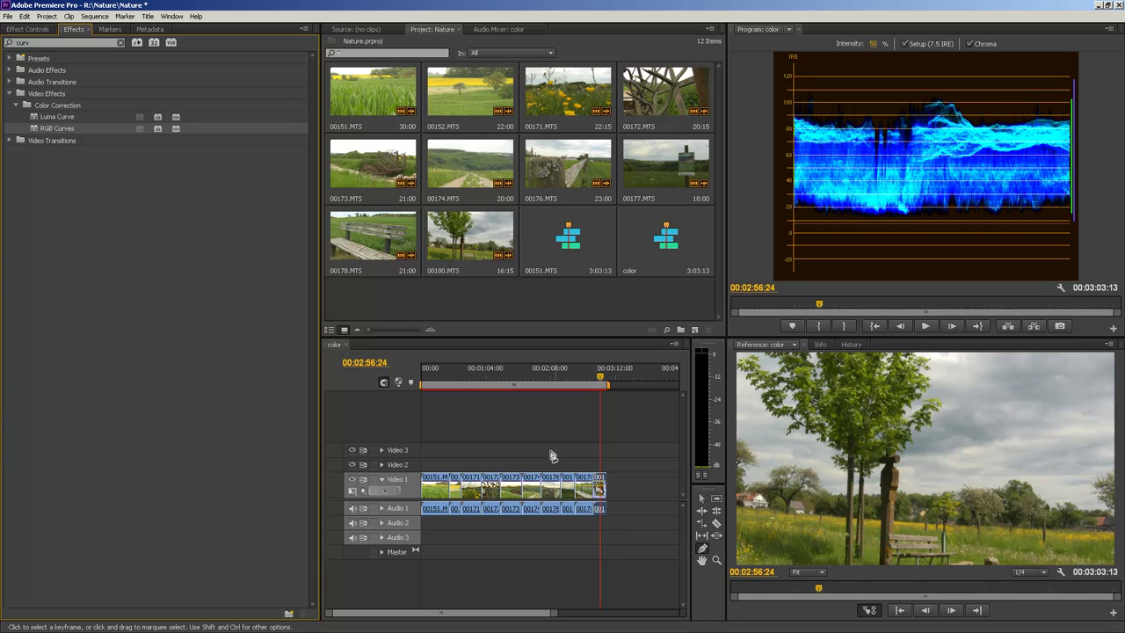
{"action": "left_click", "coordinate": [15, 28]}
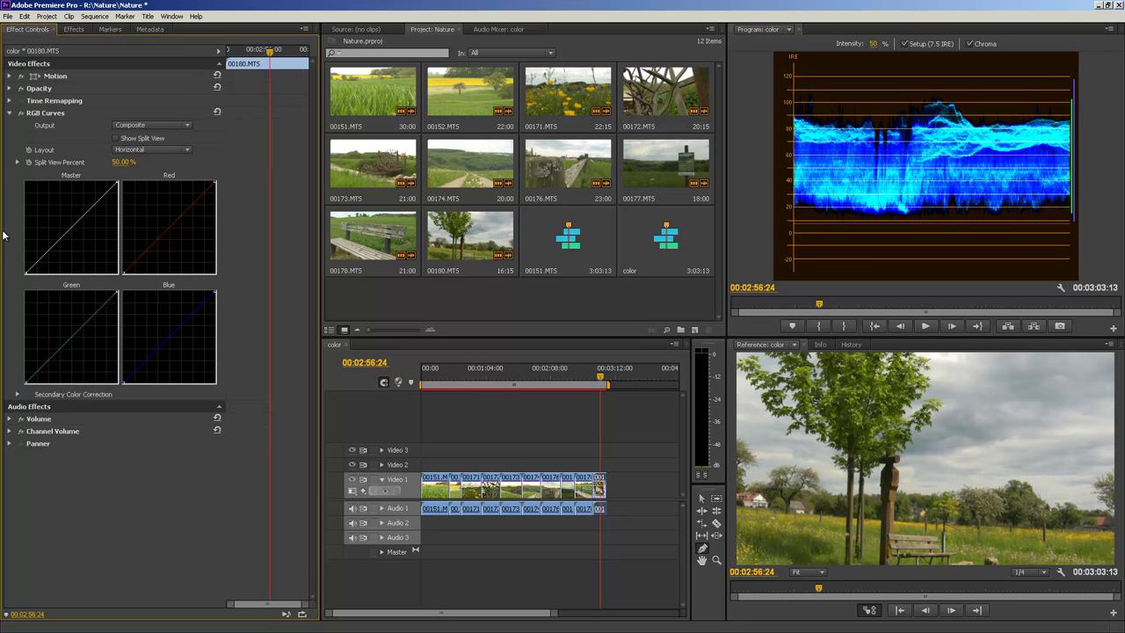
Deepen the Master curve's black point, save with Ctrl+S, and add two points for a gentle S-curve
{"action": "left_click_drag", "start_coordinate": [117, 183], "coordinate": [124, 187]}
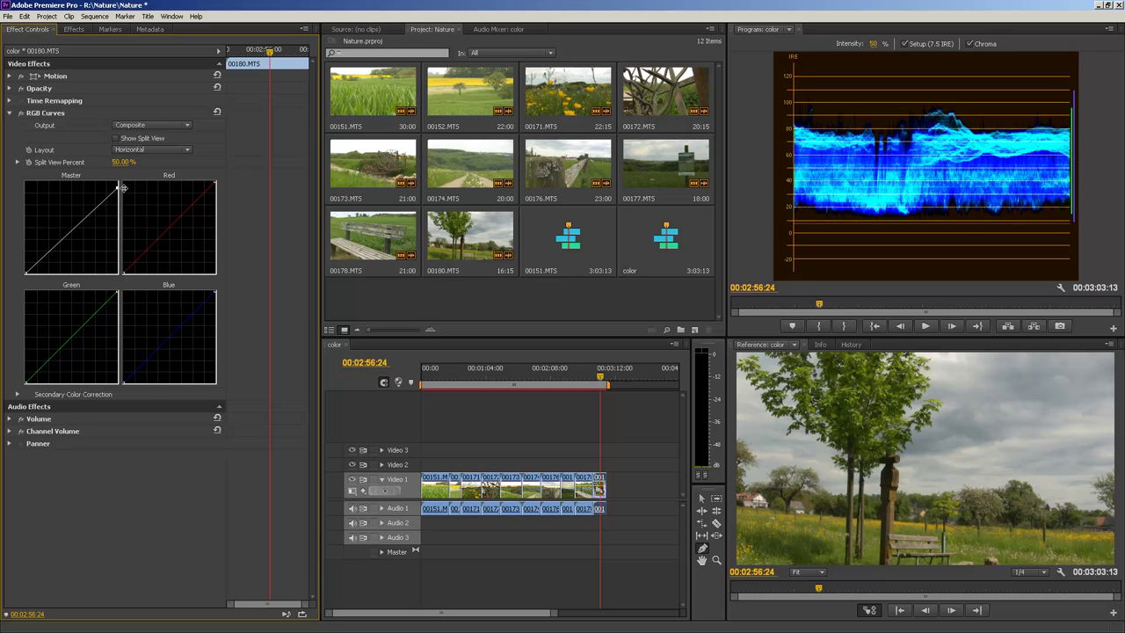
{"action": "left_click_drag", "start_coordinate": [124, 187], "coordinate": [123, 181]}
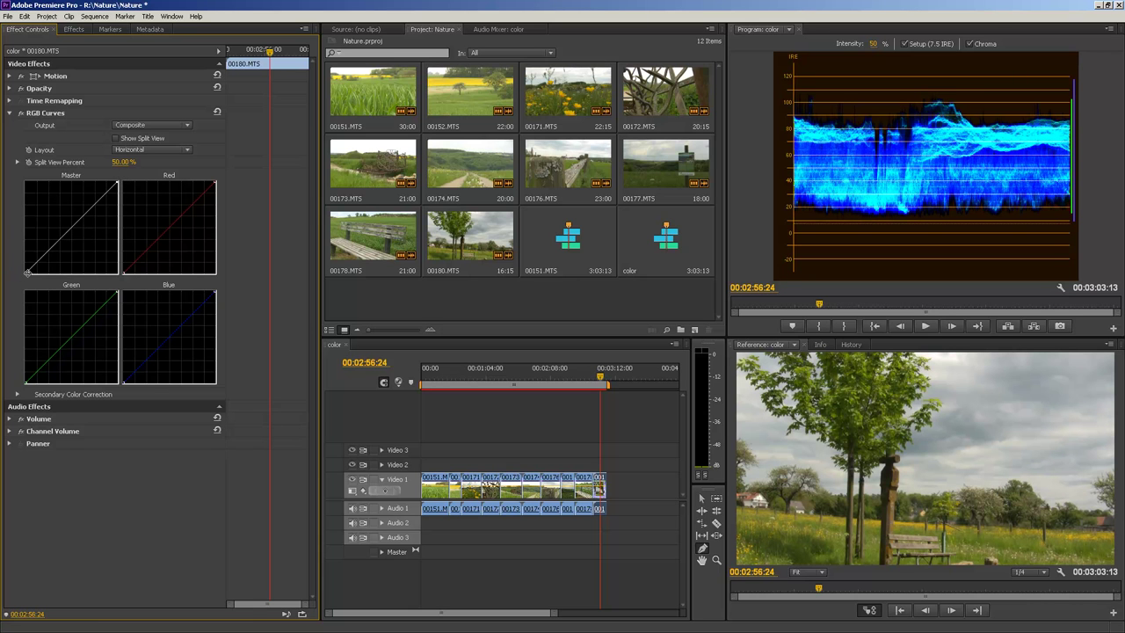
{"action": "left_click_drag", "start_coordinate": [27, 272], "coordinate": [30, 272]}
{"action": "key", "text": "ctrl+s"}
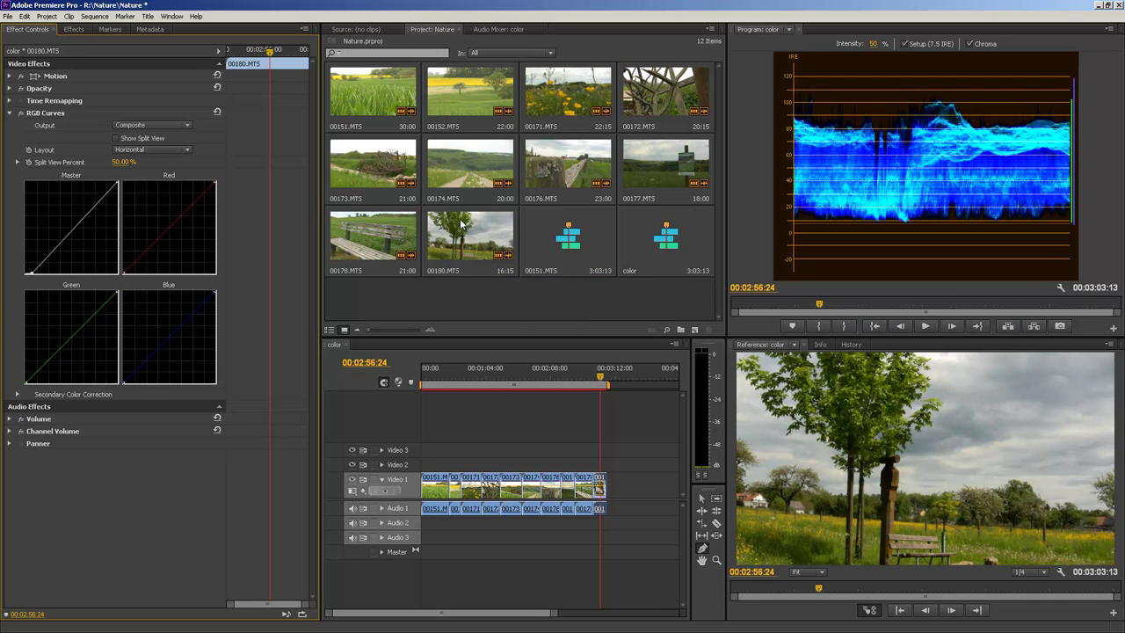
{"action": "left_click_drag", "start_coordinate": [91, 205], "coordinate": [92, 203]}
{"action": "left_click_drag", "start_coordinate": [54, 245], "coordinate": [54, 247]}
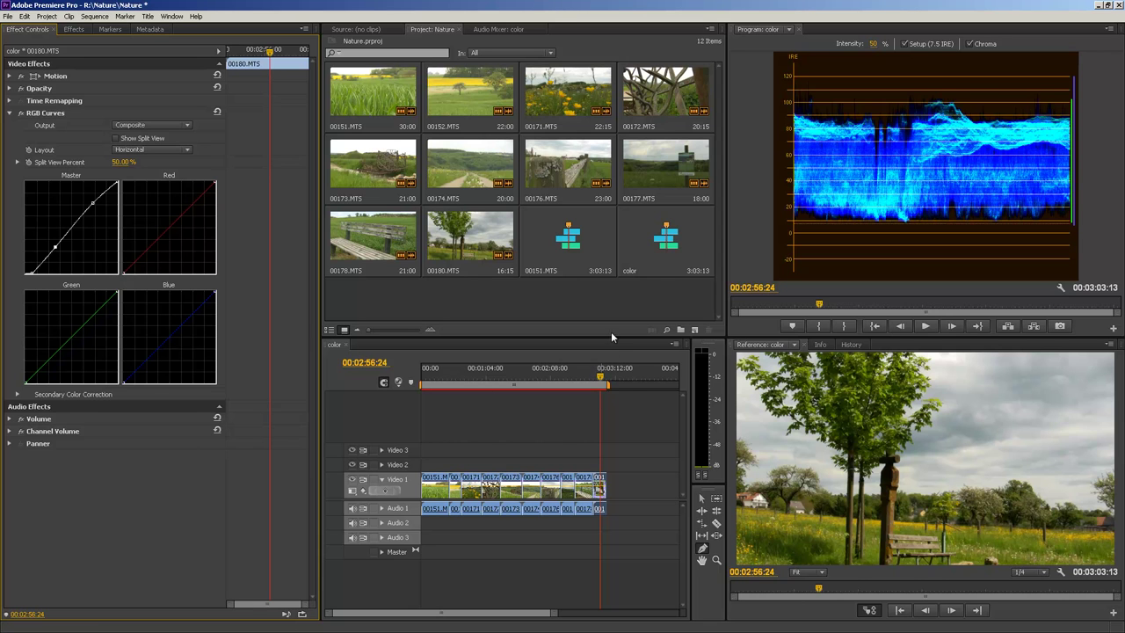
Choose Sequence > Render Entire Work Area to render all 10 video previews
{"action": "left_click", "coordinate": [95, 16]}
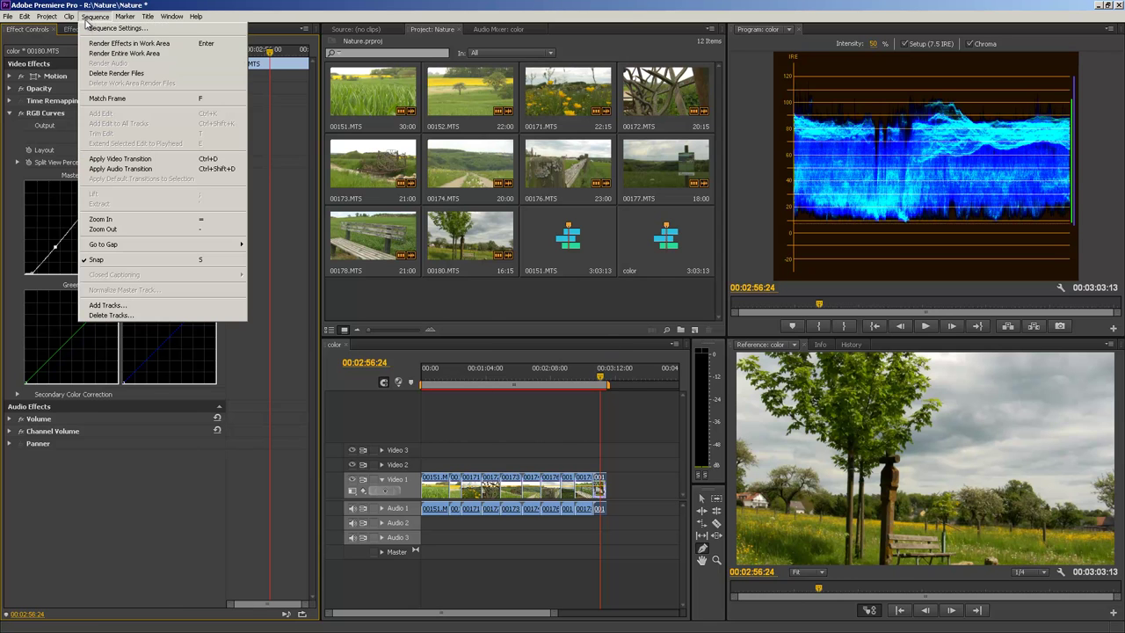
{"action": "left_click", "coordinate": [105, 53]}
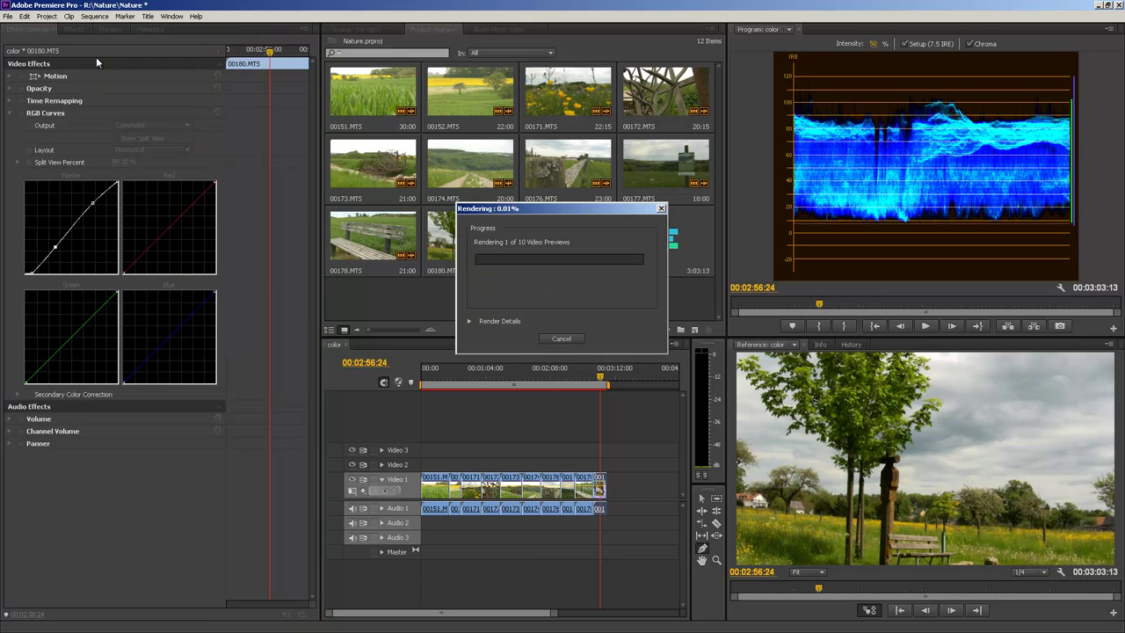